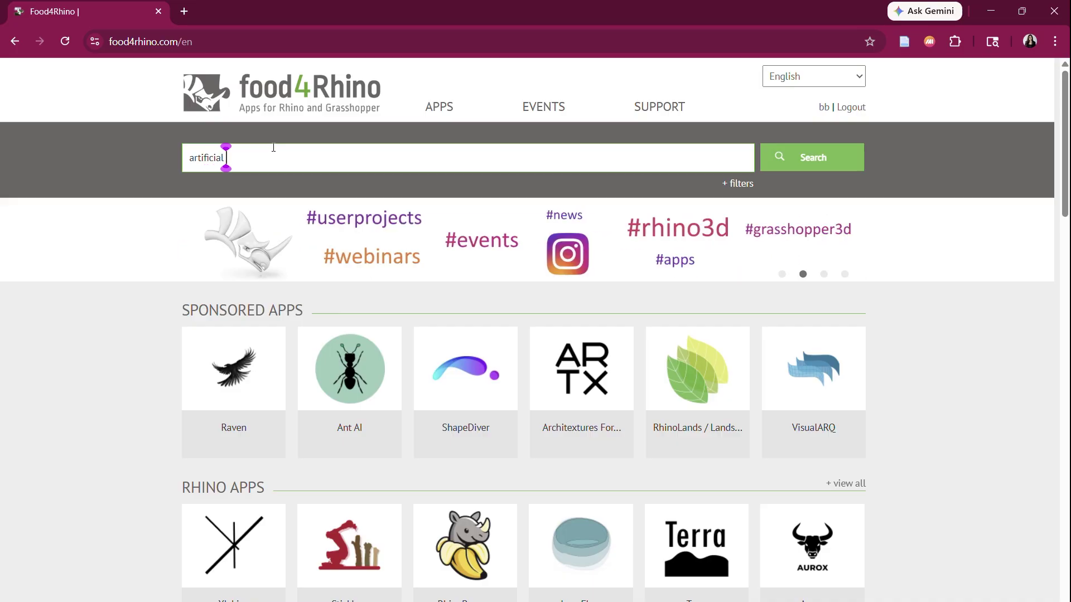
Search food4Rhino for artificial intelligence apps and read through the listed plugins across the first three result pages.
key("Return")
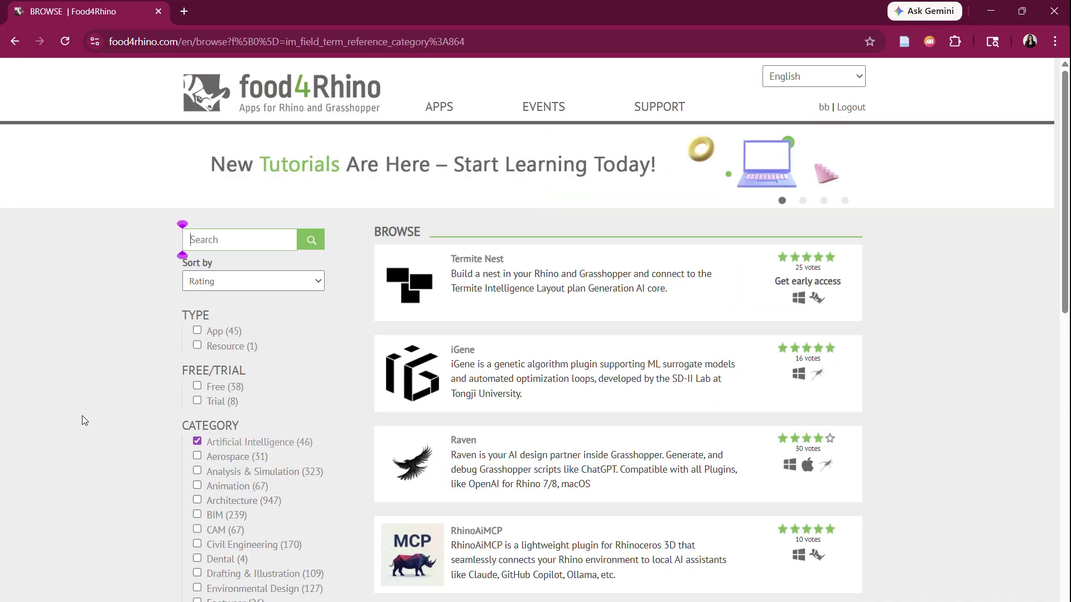
scroll(89, 370, "down", 9)
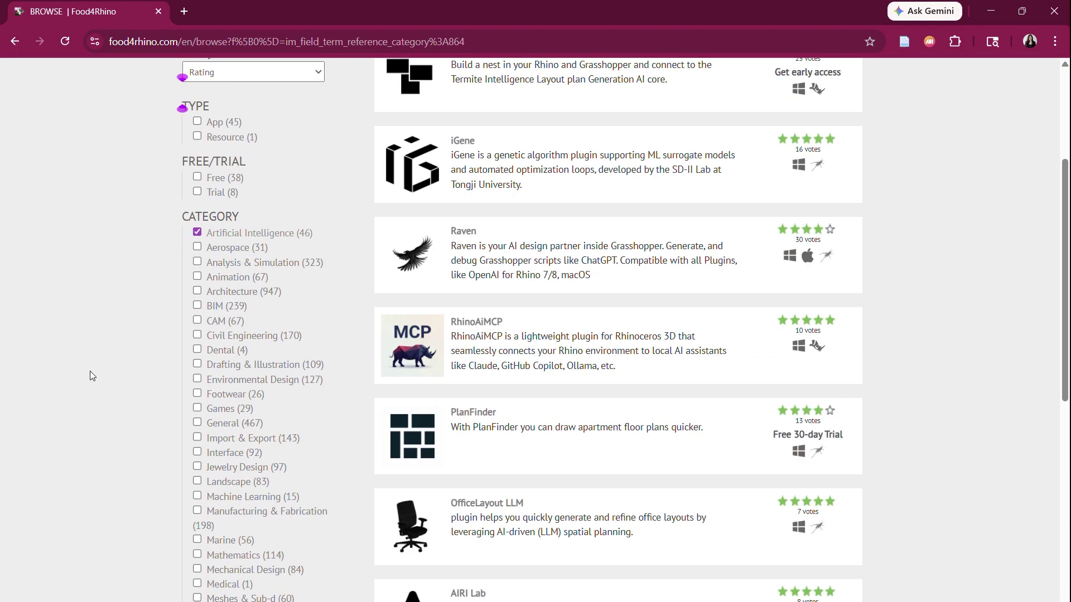
scroll(92, 377, "down", 2)
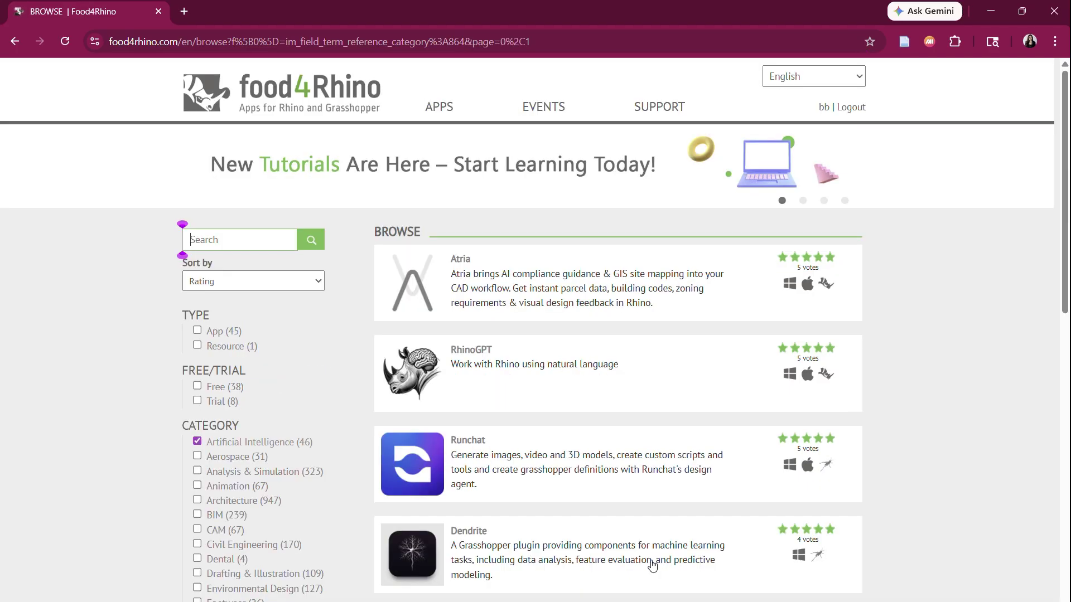
scroll(650, 566, "down", 12)
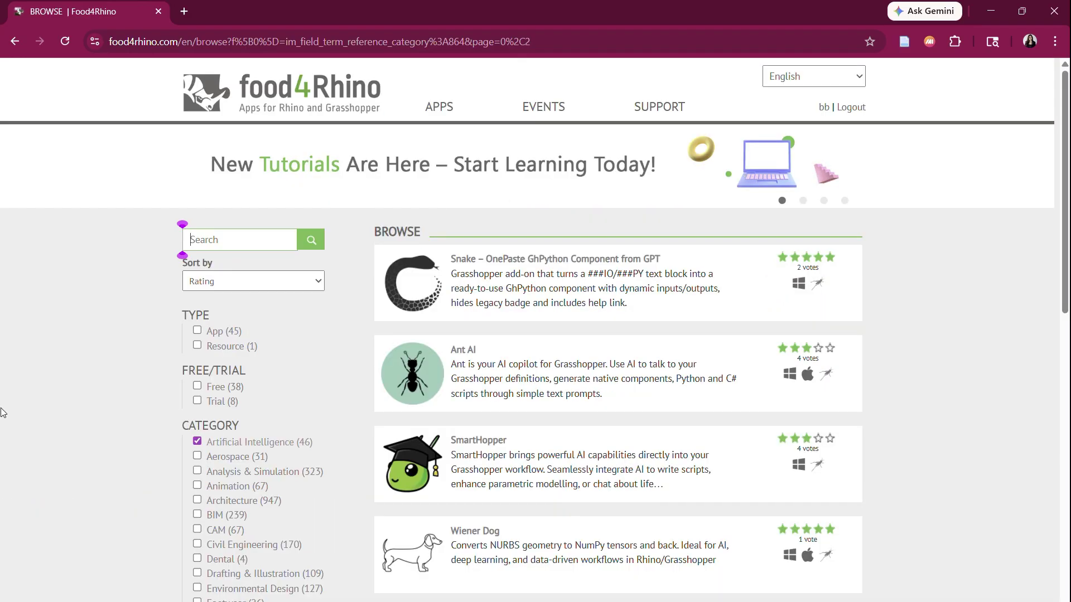
scroll(2, 413, "down", 9)
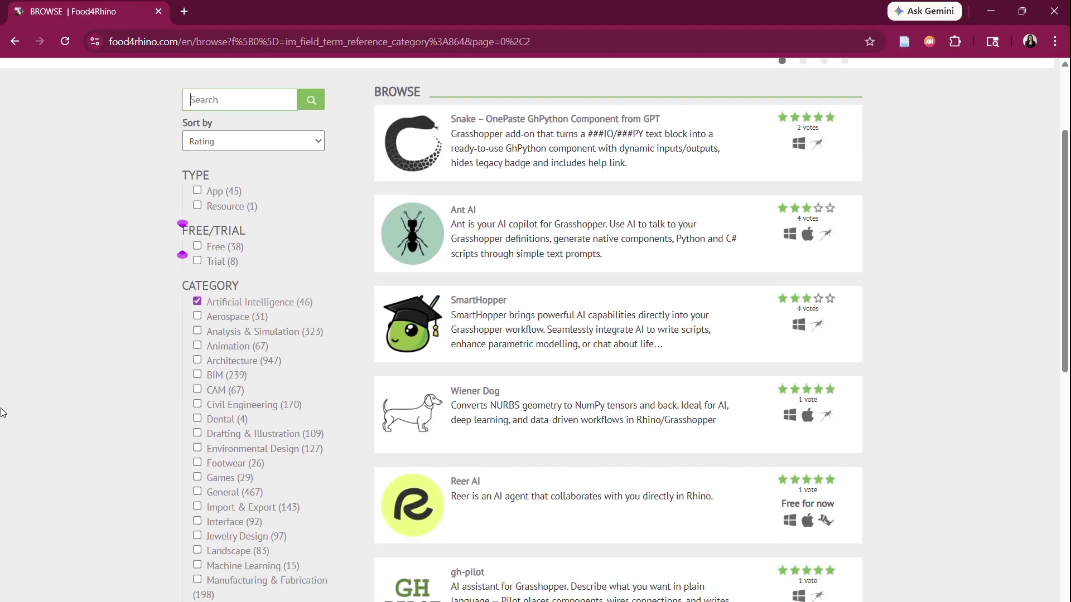
scroll(2, 415, "down", 1)
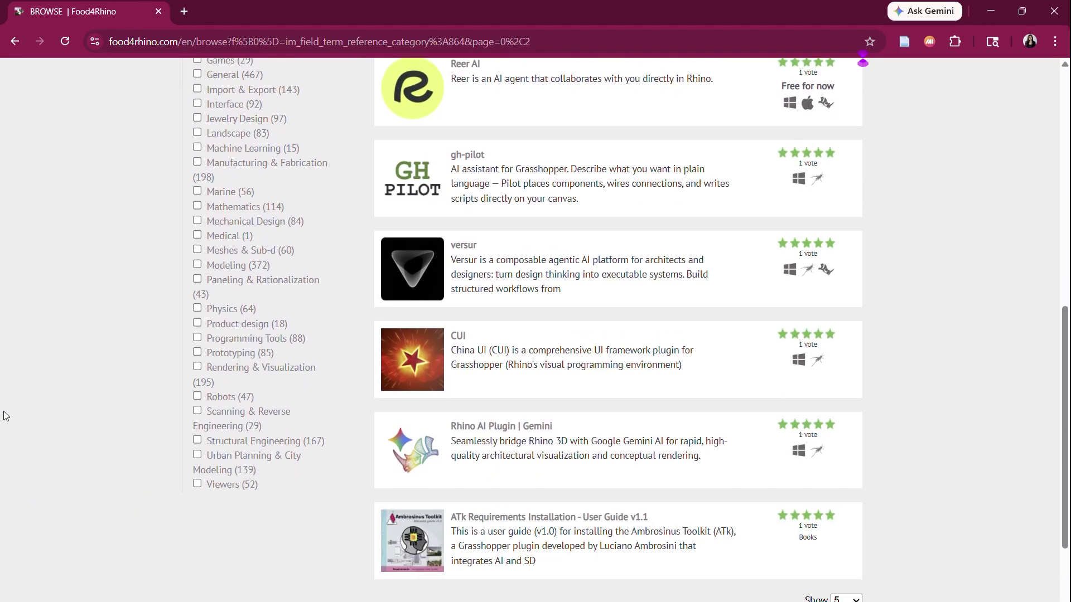
scroll(4, 415, "up", 10)
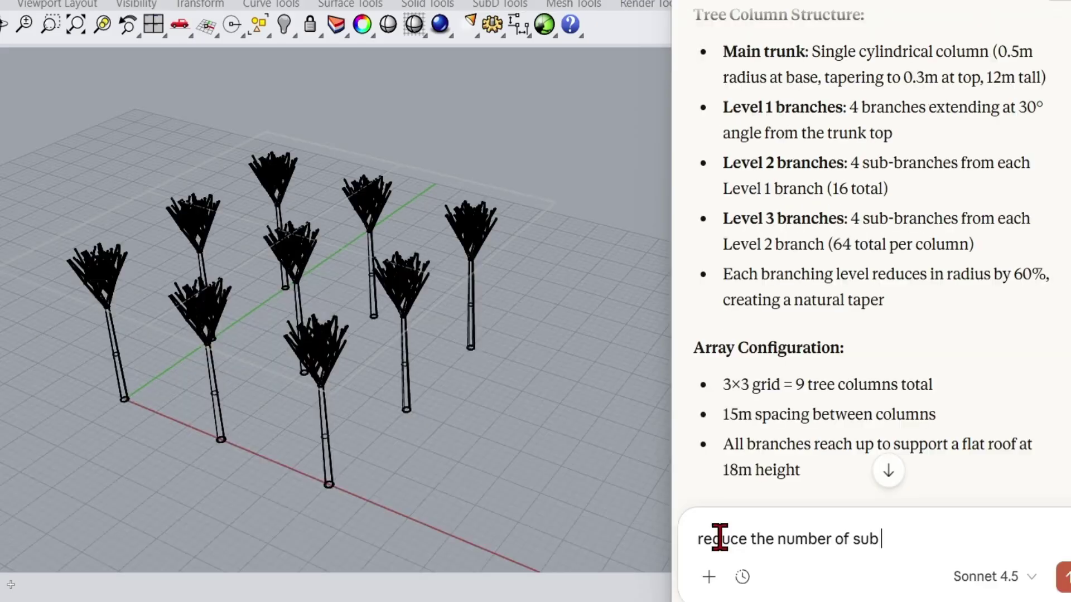
Prompt Claude to reduce the sub branches, change the grid to 18m x 18m and create a 6 x 6 array.
type("branches, change the grid to 18m x 18m and create array of 6 x 6 strucutr")
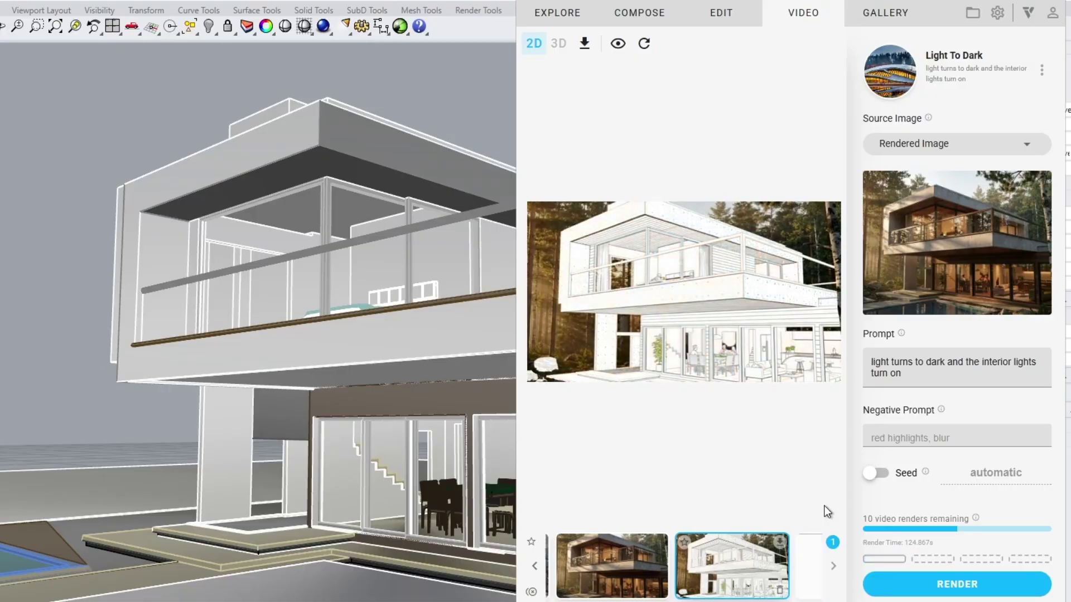
Review the generated villa videos in Veras, including the light-to-dark clip and the ones stored in the gallery.
left_click(800, 581)
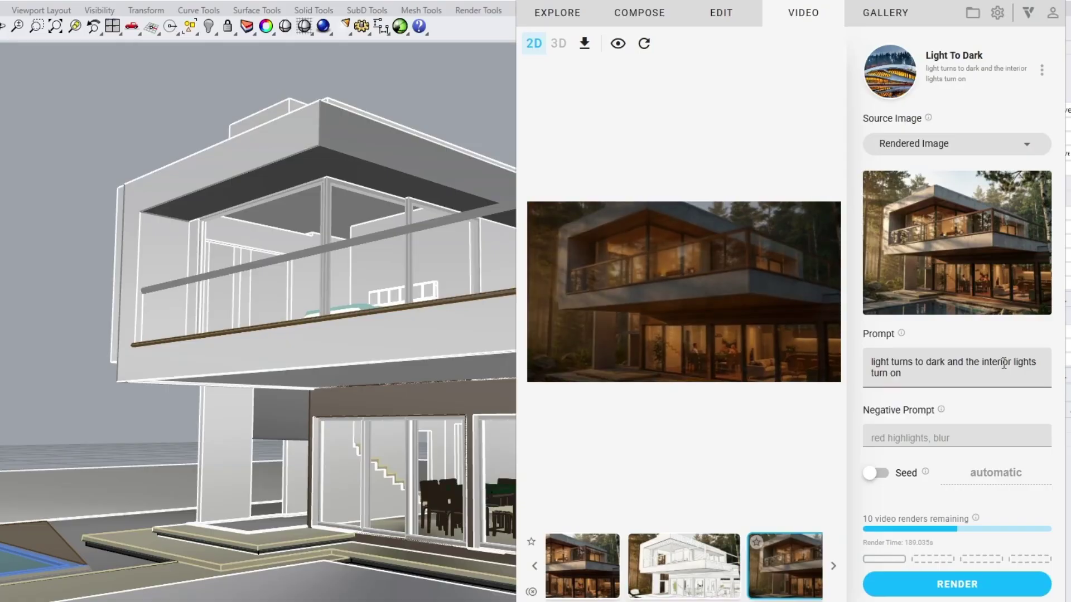
left_click(884, 14)
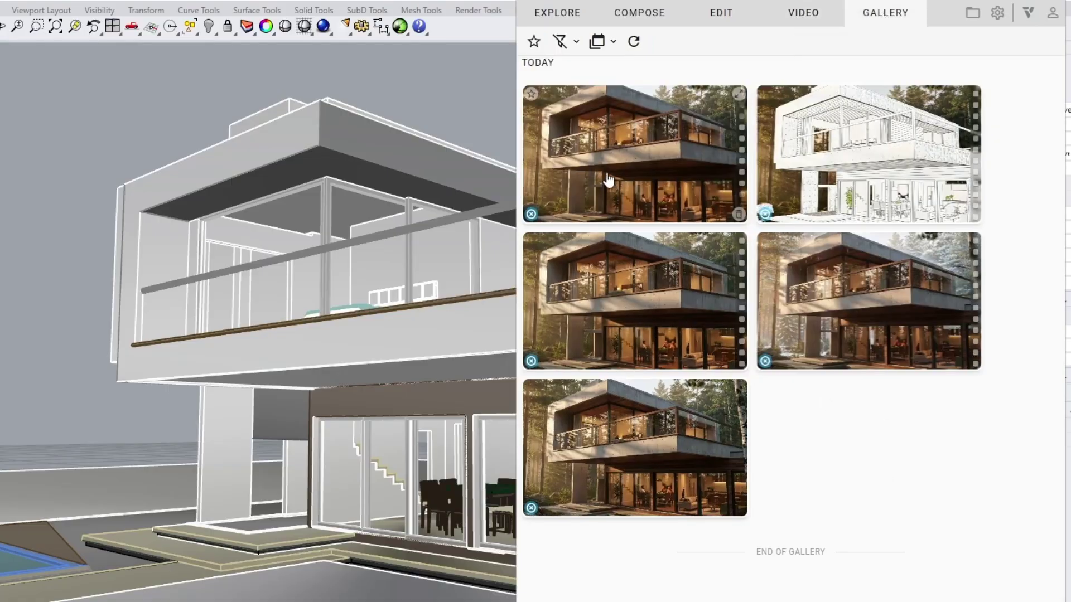
left_click(614, 301)
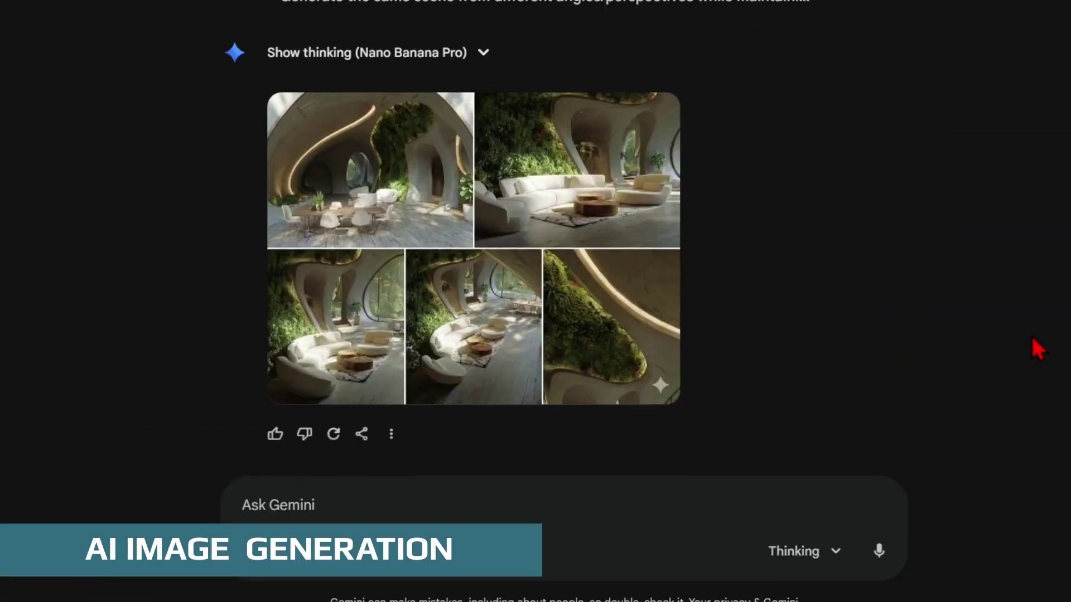
Switch to Gemini and open the generated interior image with the dining table.
left_click(348, 158)
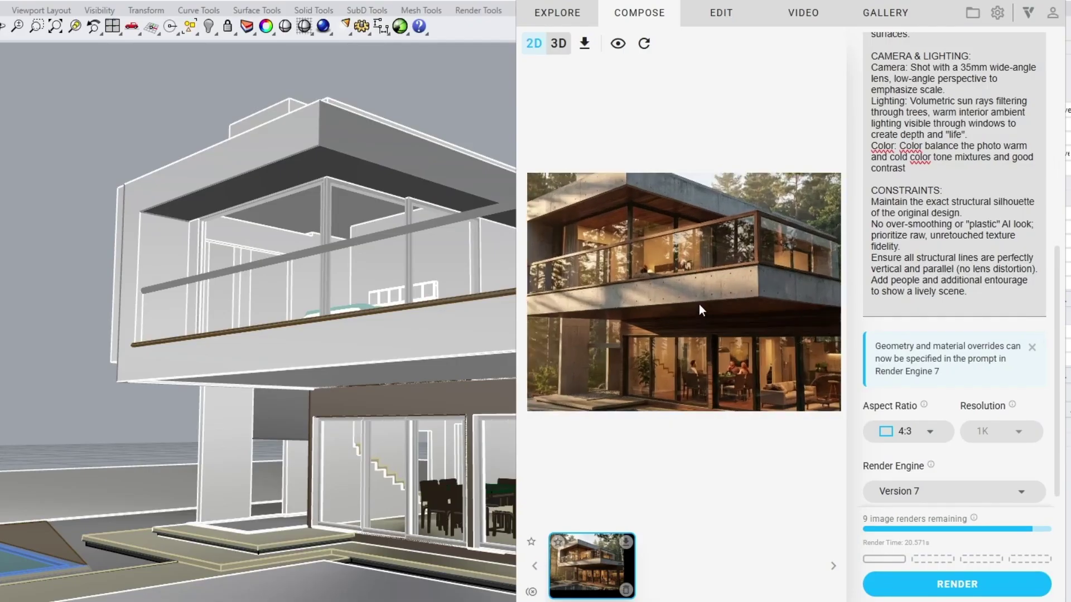
Examine the balcony and glazing of the rendered forest villa in Veras and go to image editing.
scroll(721, 373, "up", 5)
scroll(721, 373, "down", 5)
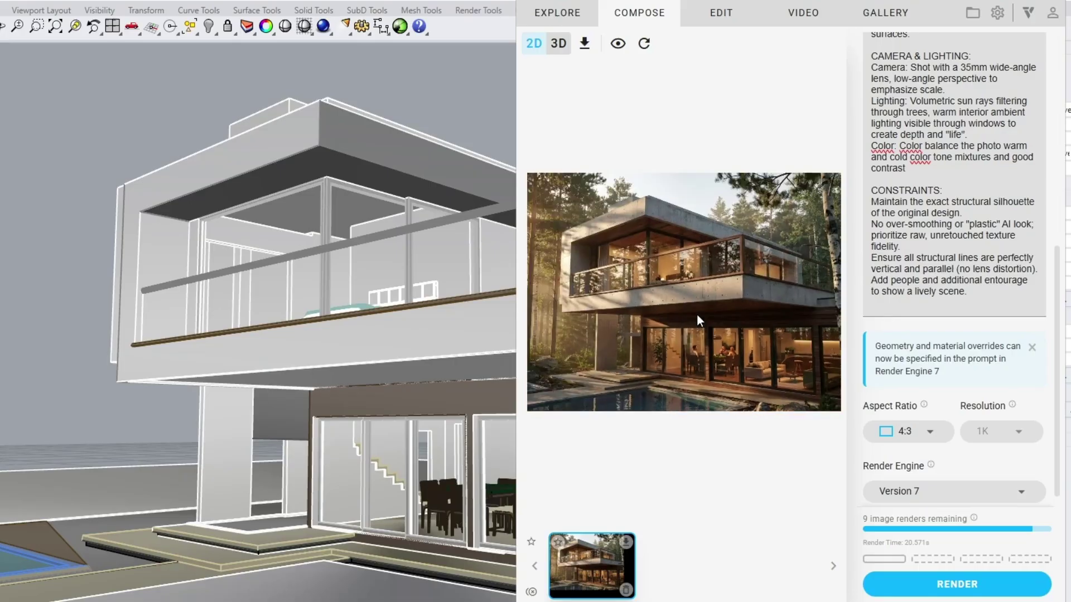
left_click(721, 22)
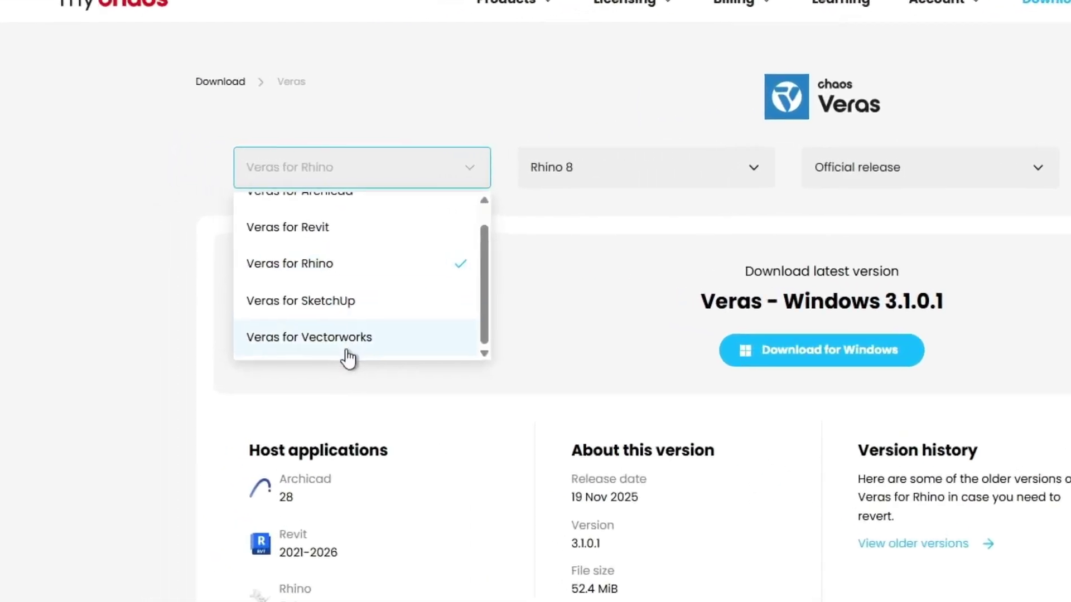
Check on the Veras download page which host applications the plugin is offered for.
scroll(402, 317, "up", 1)
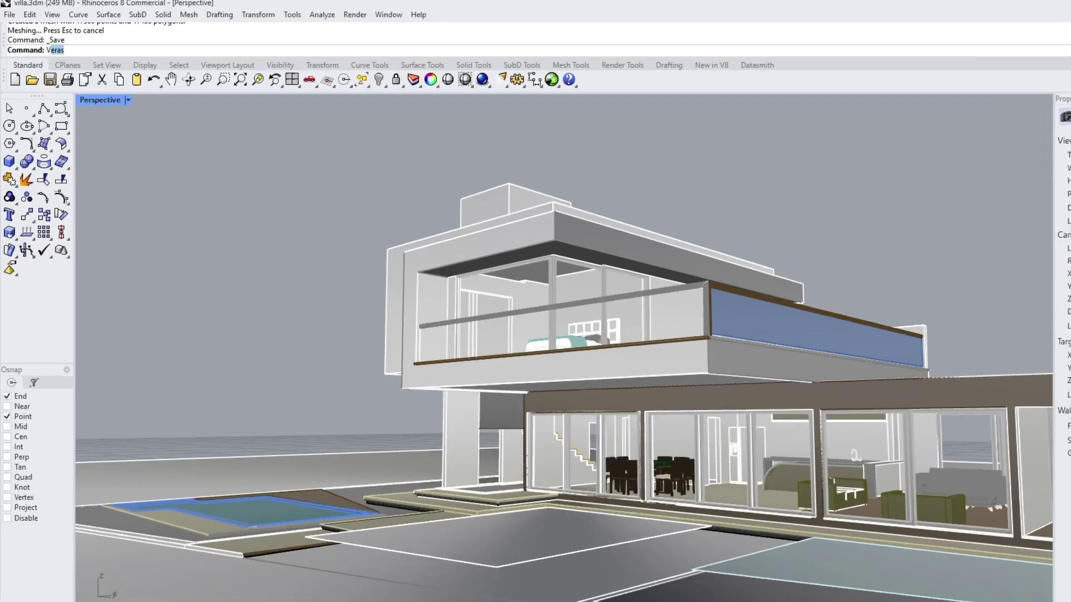
Run the Veras command in Rhino to open the plugin.
type("Veras")
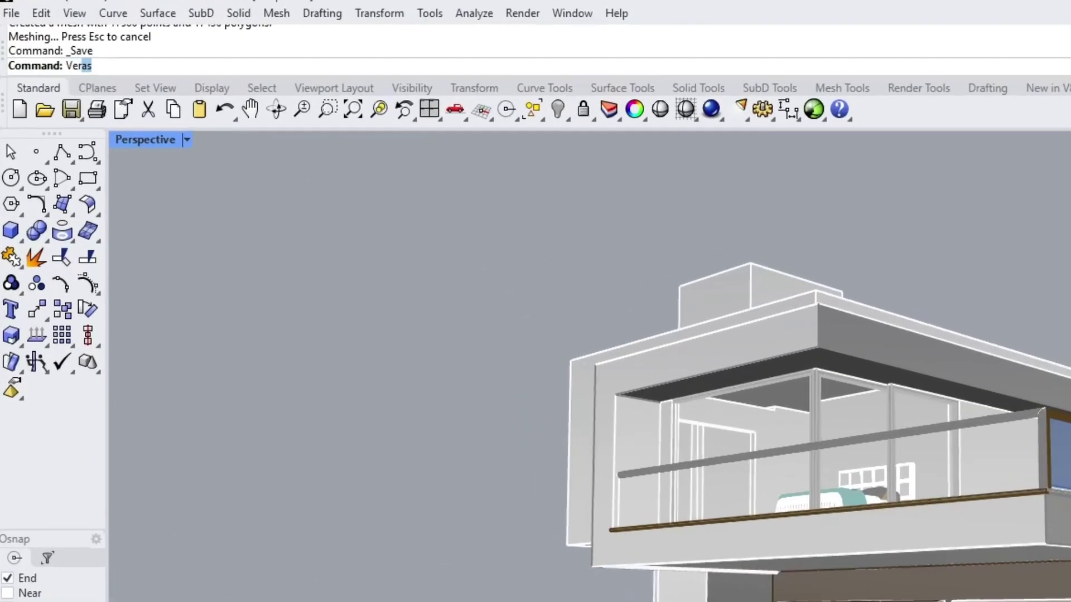
key("Return")
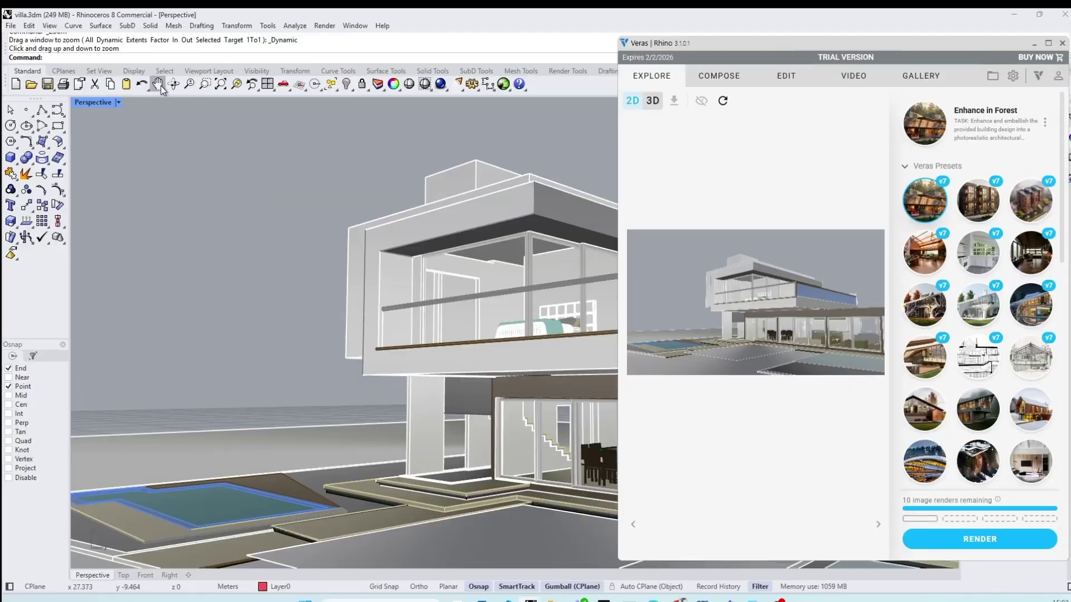
Reframe the perspective view closer to the villa's cantilevered corner and refresh the Veras preview image.
left_click(158, 85)
left_click_drag(435, 282, 367, 275)
left_click(722, 101)
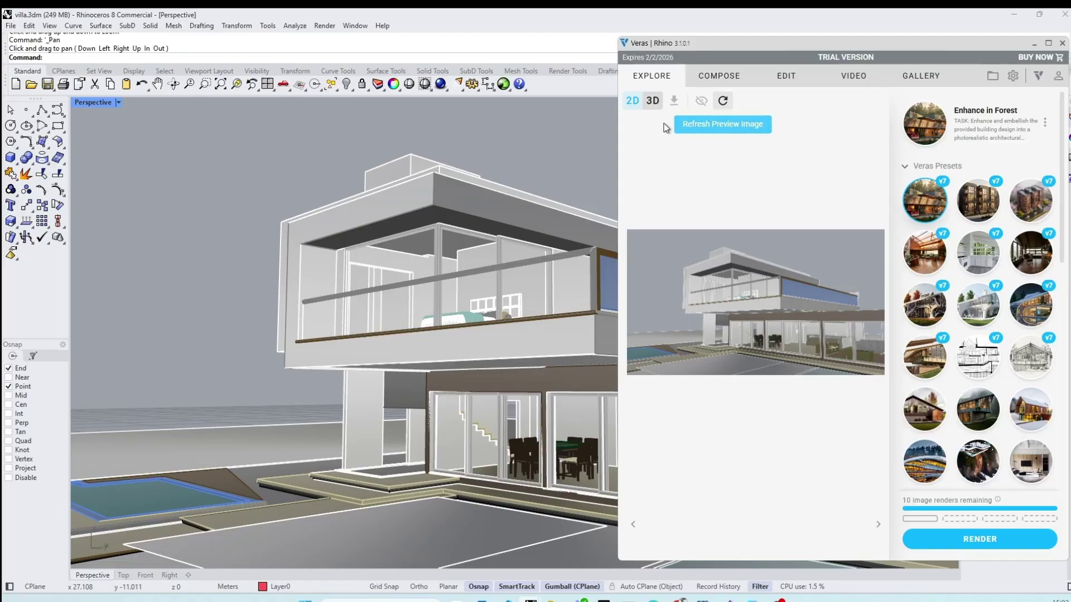
right_click_drag(435, 268, 450, 261)
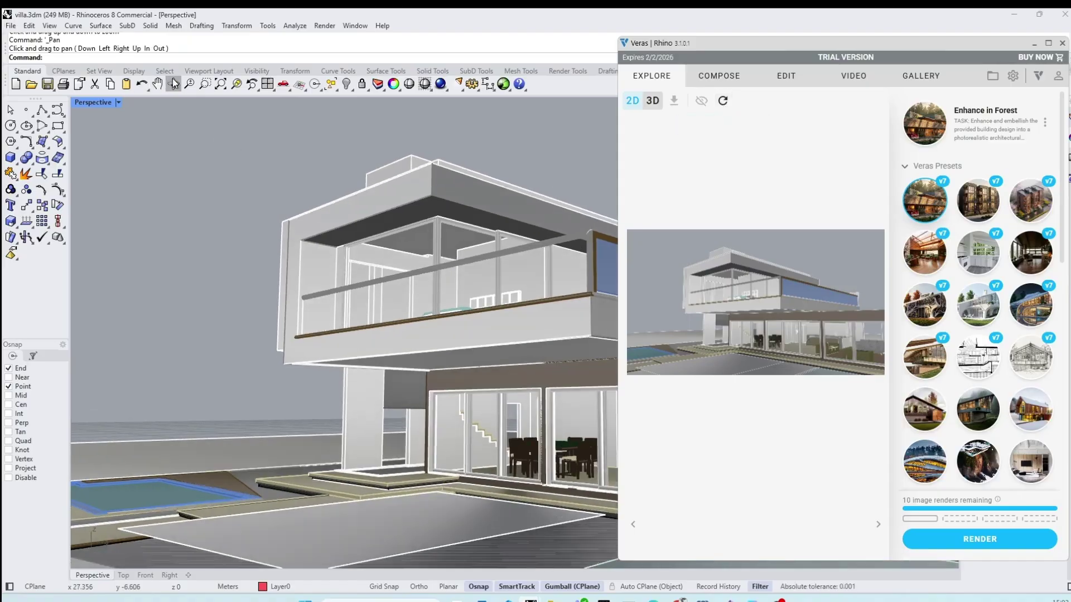
left_click(189, 84)
left_click_drag(250, 184, 249, 149)
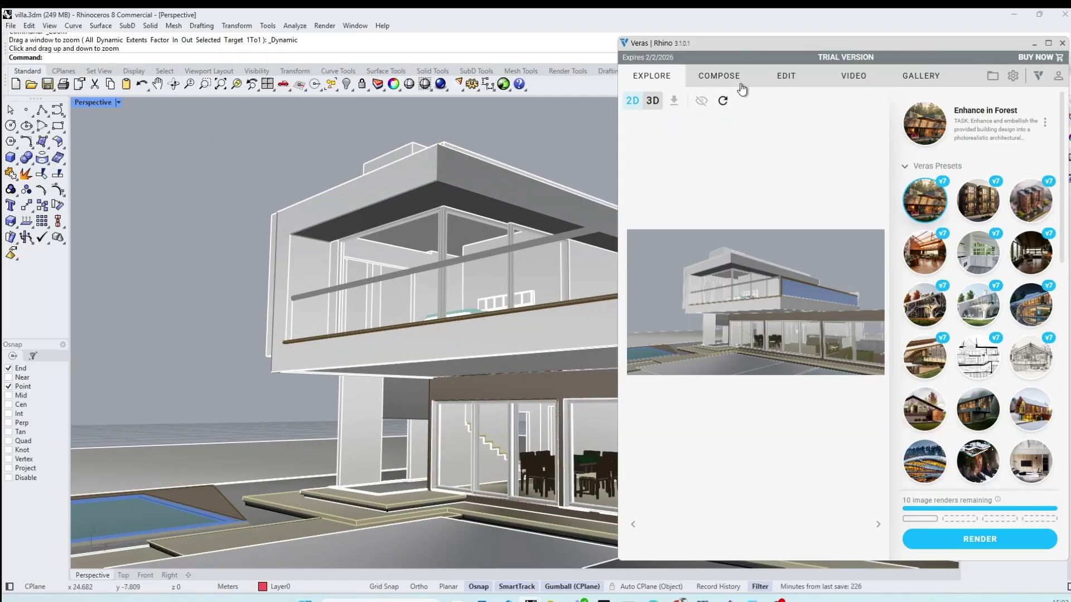
left_click(722, 101)
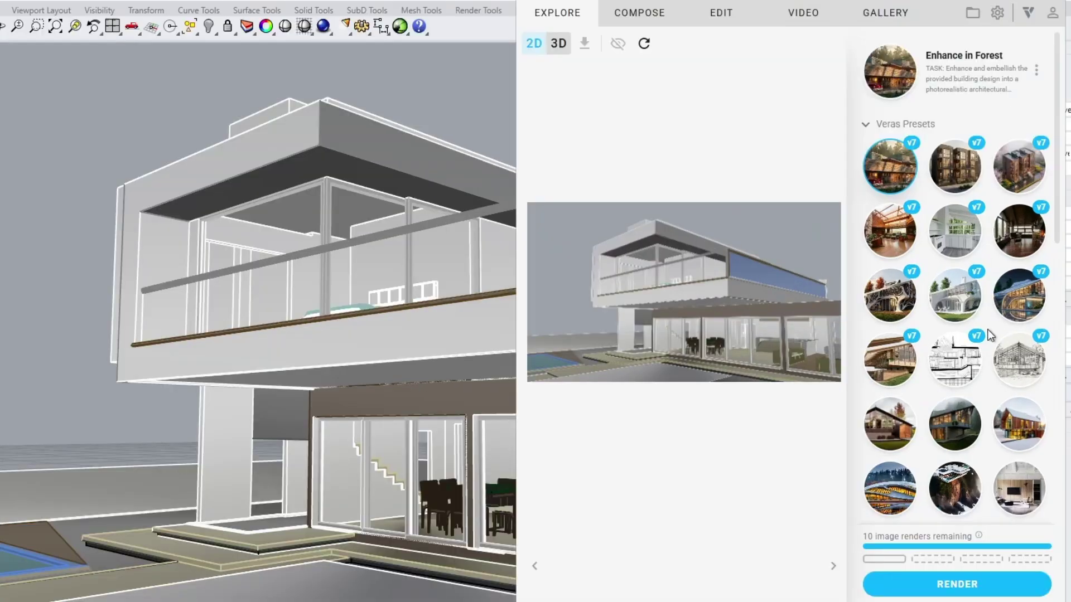
Look through the Veras presets and choose Enhance in Forest for the villa render.
scroll(968, 297, "down", 3)
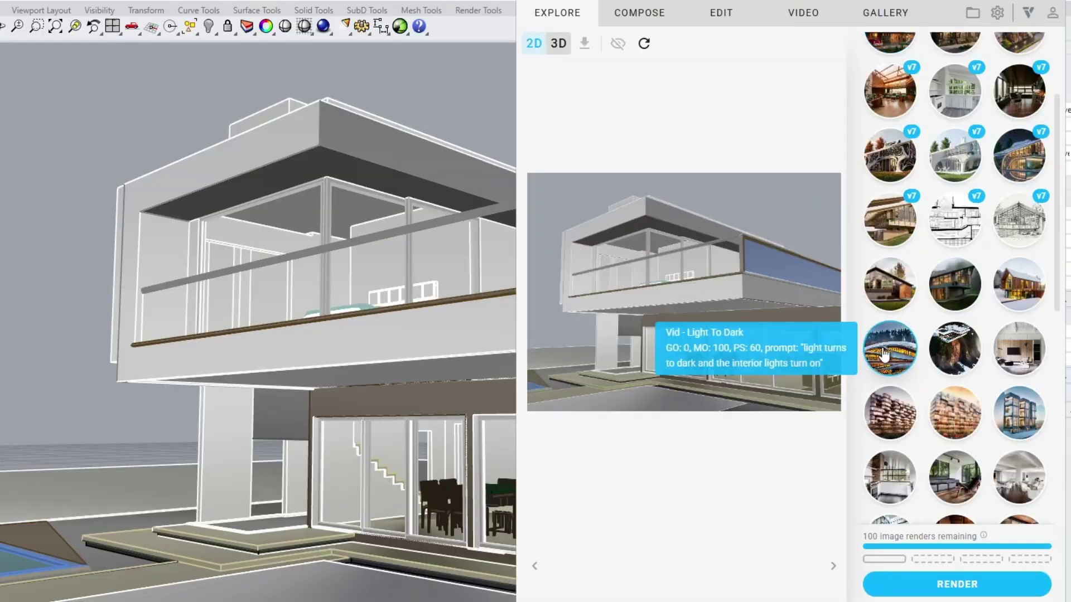
left_click(880, 356)
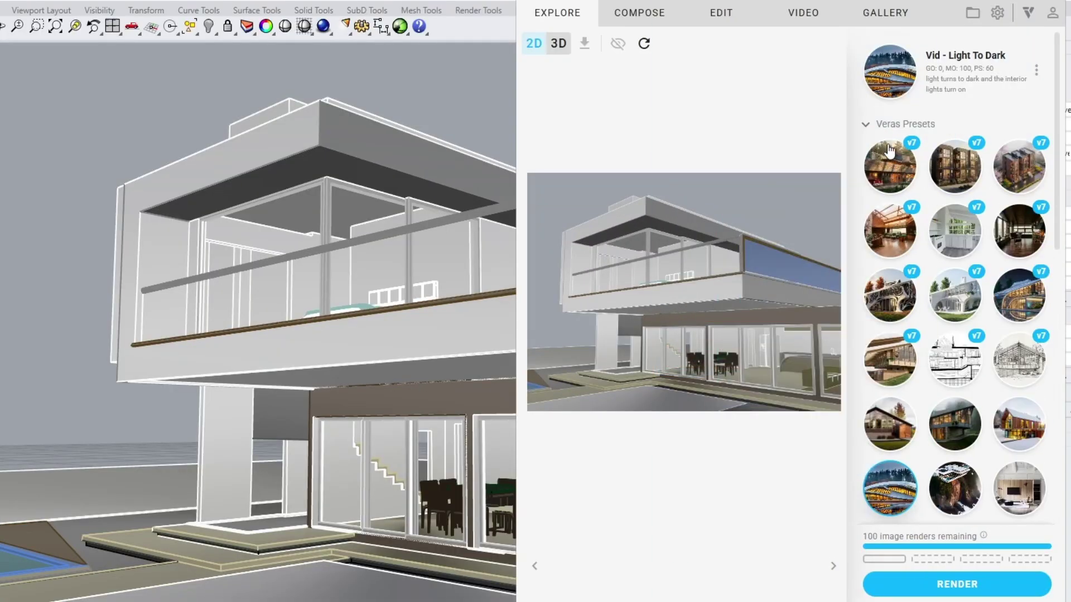
left_click(889, 158)
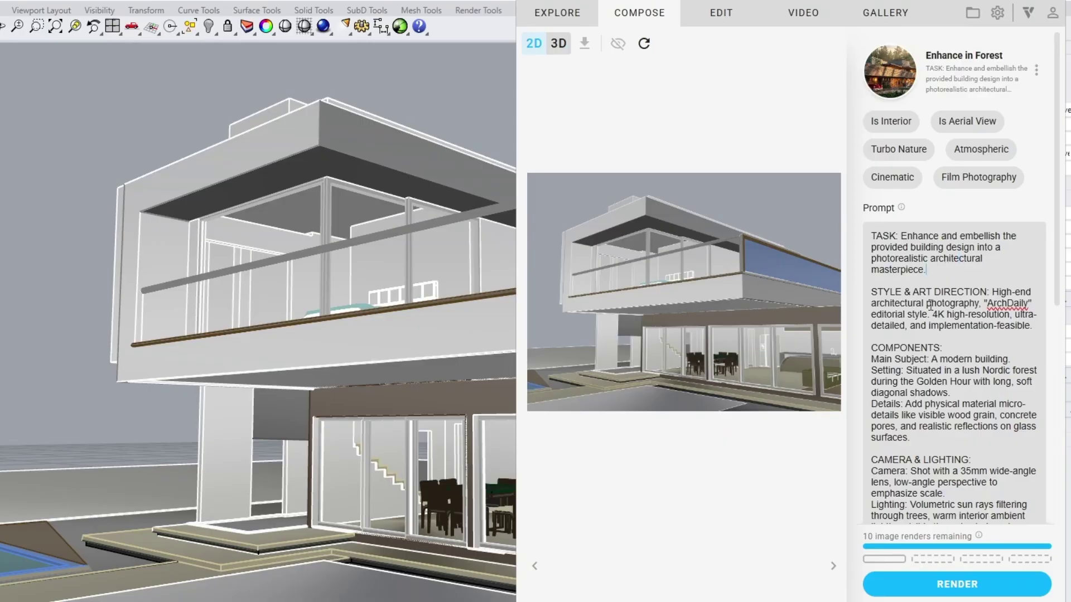
Replace "building" with "luxury concrete villa" in the task line of the render prompt.
double_click(927, 247)
type("luxury c villa")
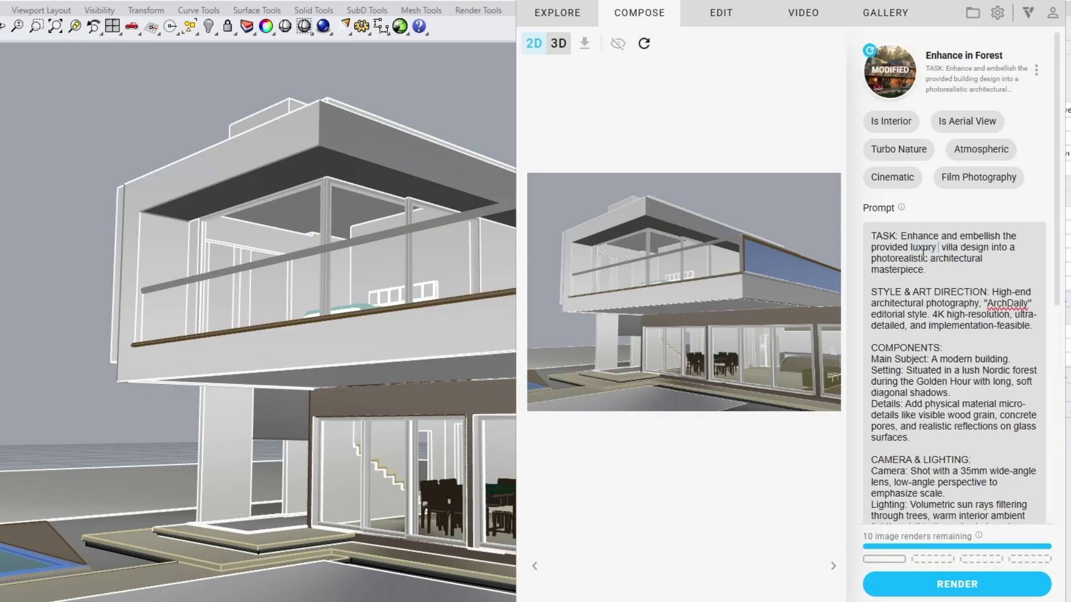
type("oncrete")
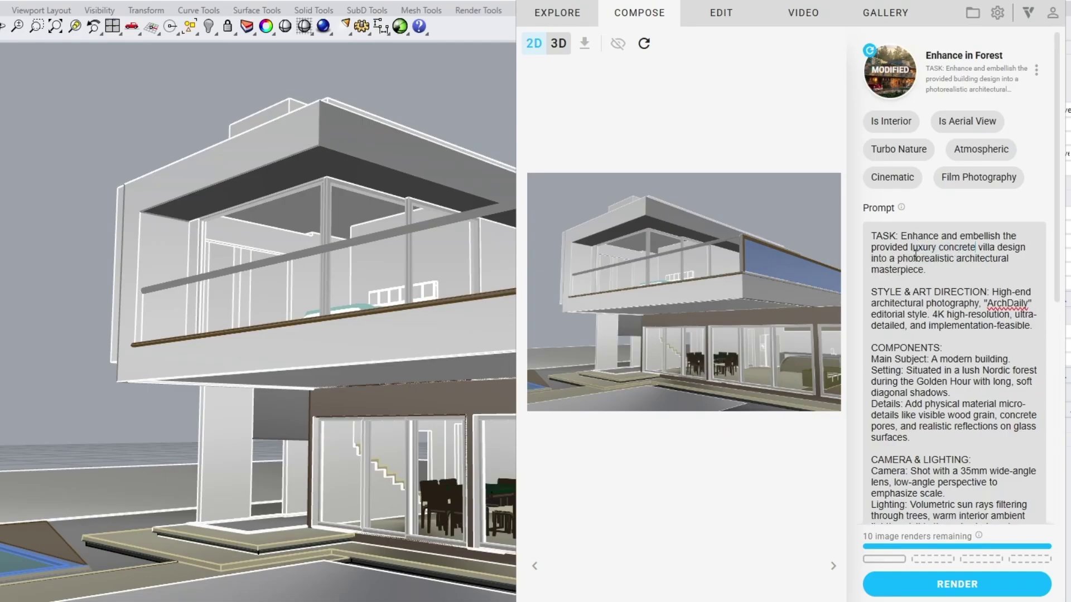
scroll(975, 333, "down", 6)
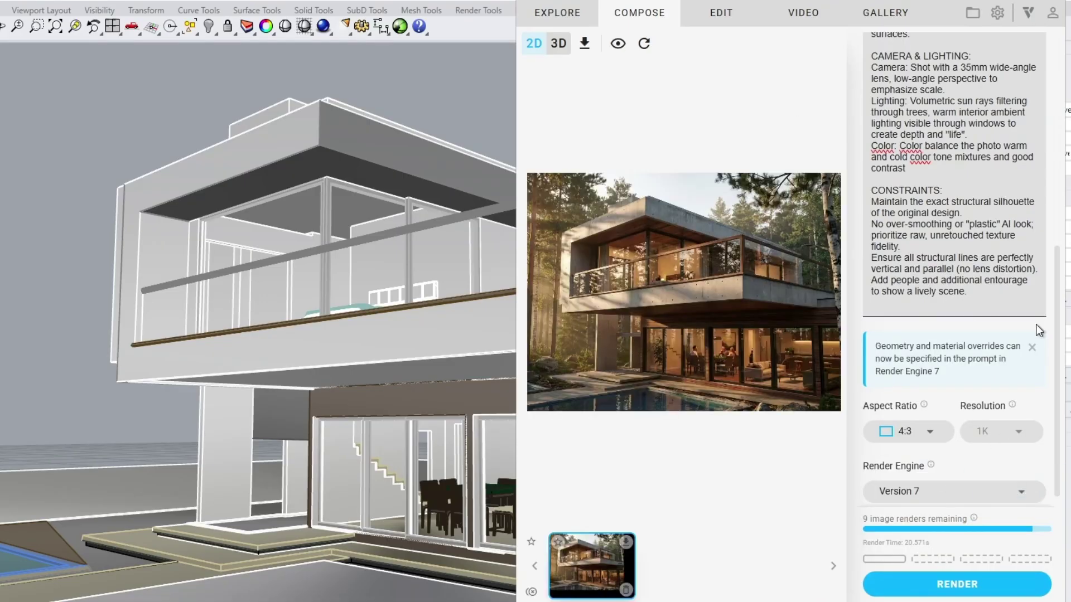
Inspect the rendered villa up close, including the concrete surfaces, the balcony and the people in the ground-floor dining area.
scroll(698, 303, "up", 3)
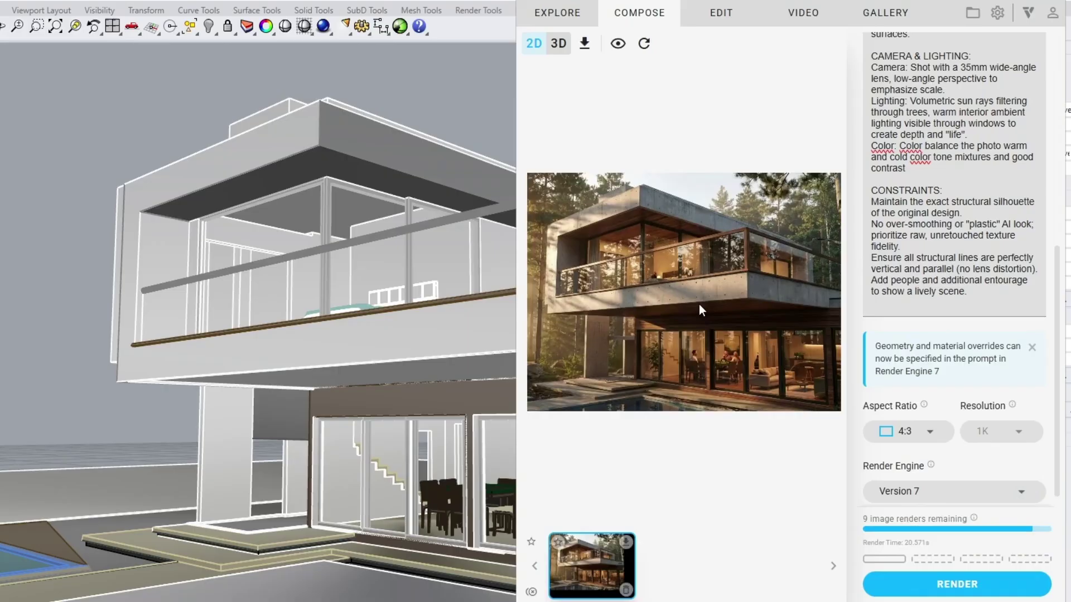
scroll(660, 289, "down", 3)
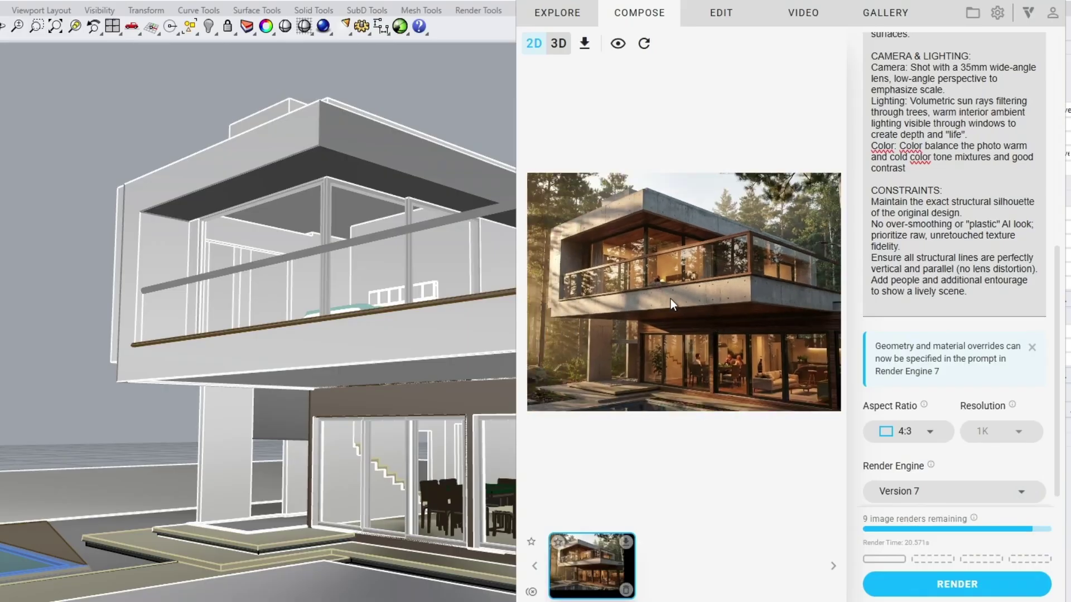
scroll(730, 379, "up", 2)
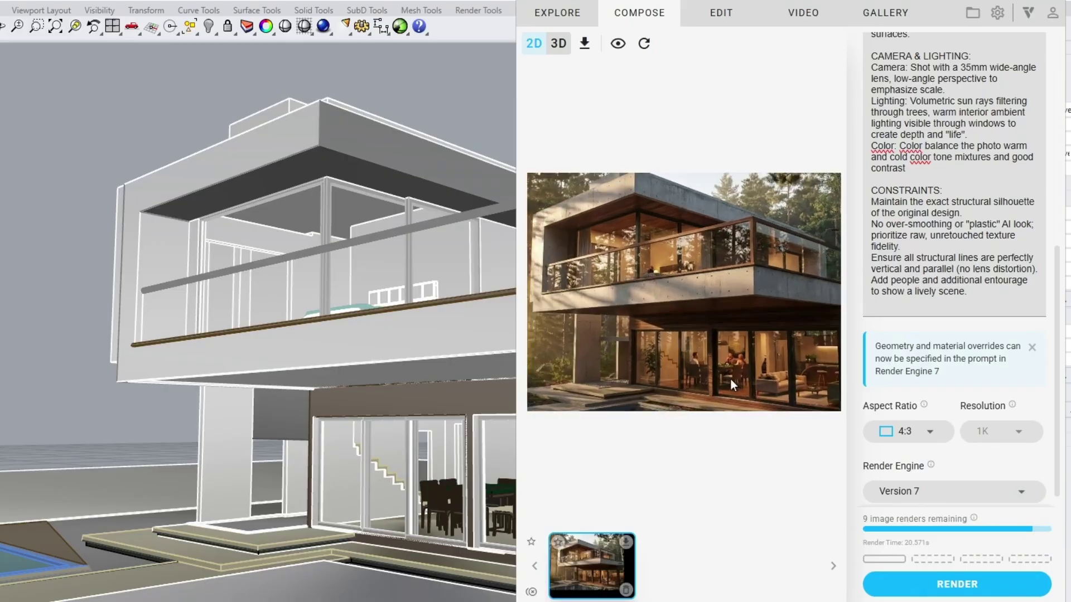
scroll(730, 379, "up", 4)
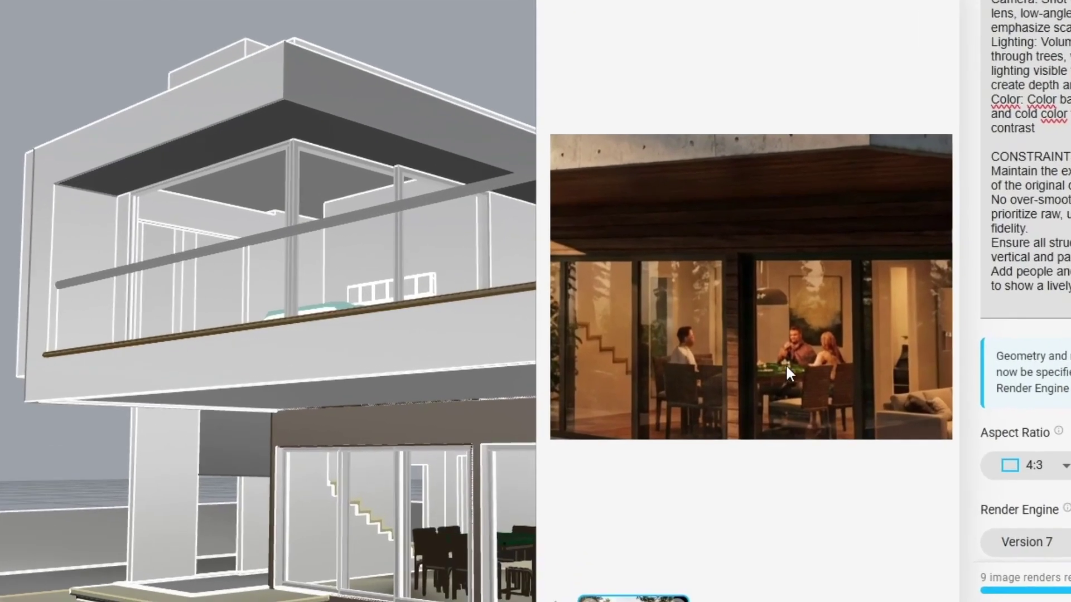
scroll(662, 310, "down", 5)
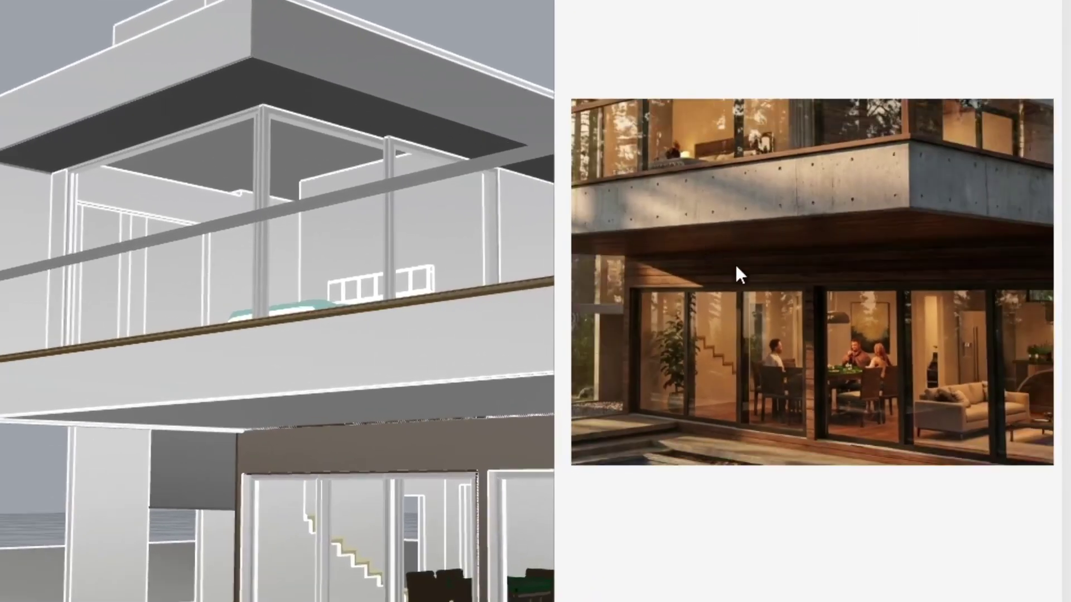
scroll(831, 312, "down", 2)
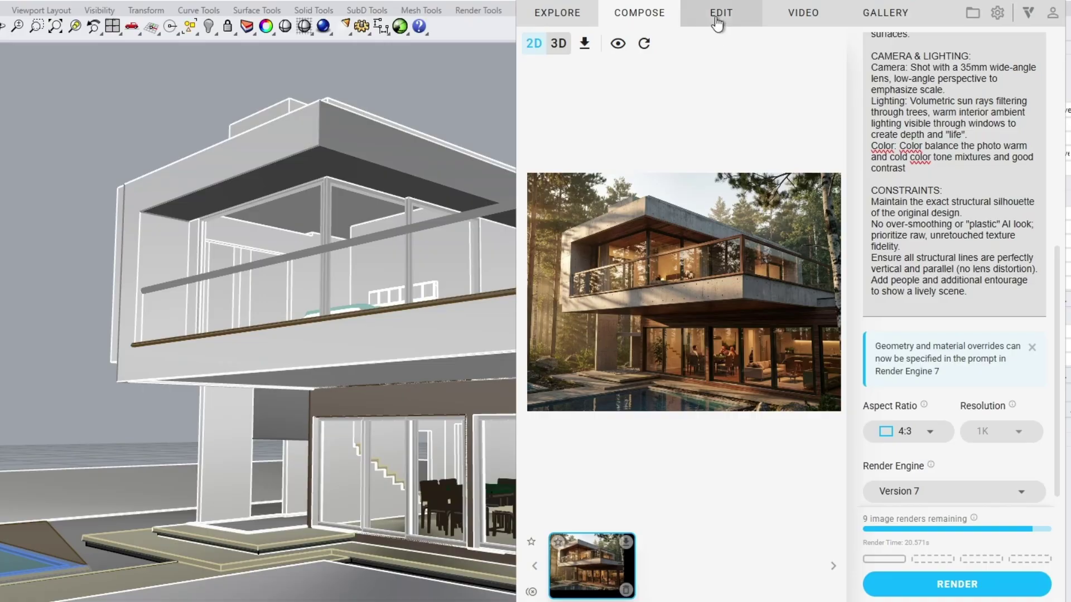
Open the villa render for editing and mark the swimming pool in the foreground as the selected region.
left_click(720, 17)
mouse_move(647, 384)
left_mouse_down()
mouse_move(794, 394)
mouse_move(532, 413)
left_mouse_up()
left_click(720, 43)
Replace the edit prompt with "render a beautiful flower garden and lawn infront of the villa", render the selected pool region and open the result.
key("ctrl+a")
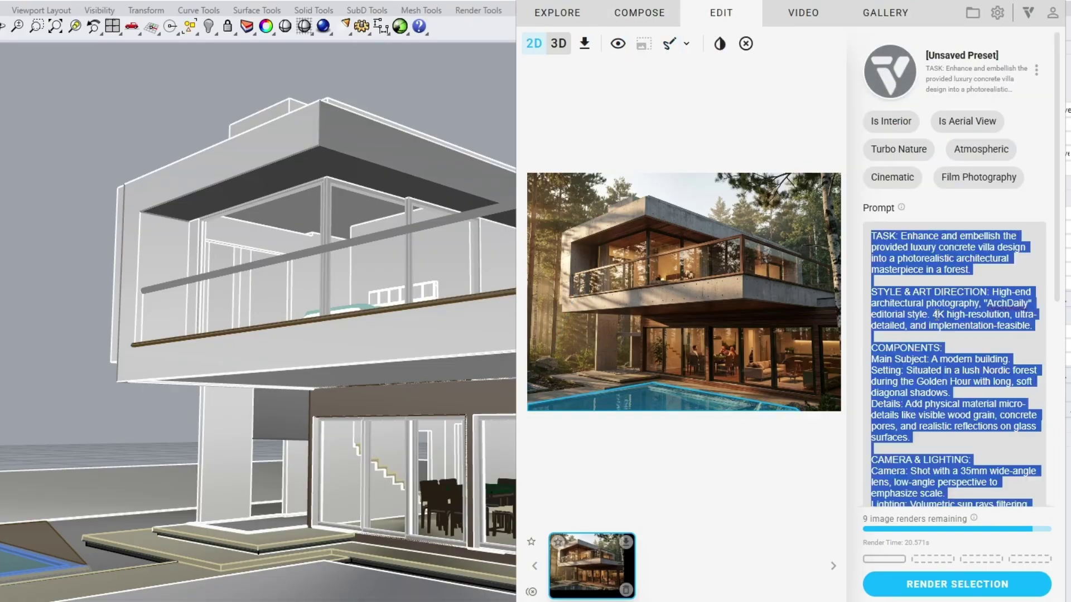
type("render a")
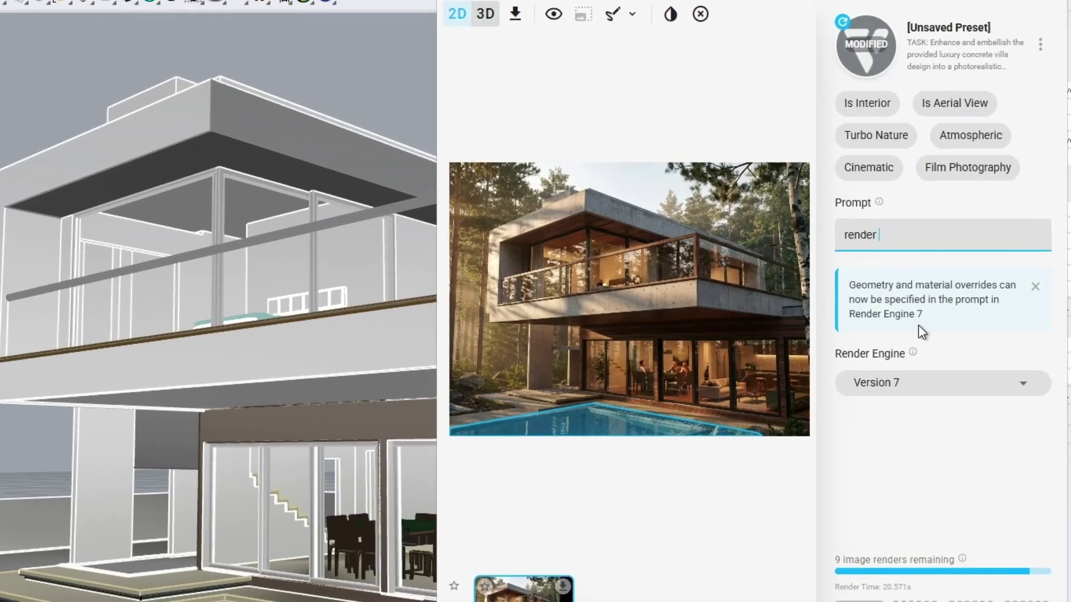
type(" beautif")
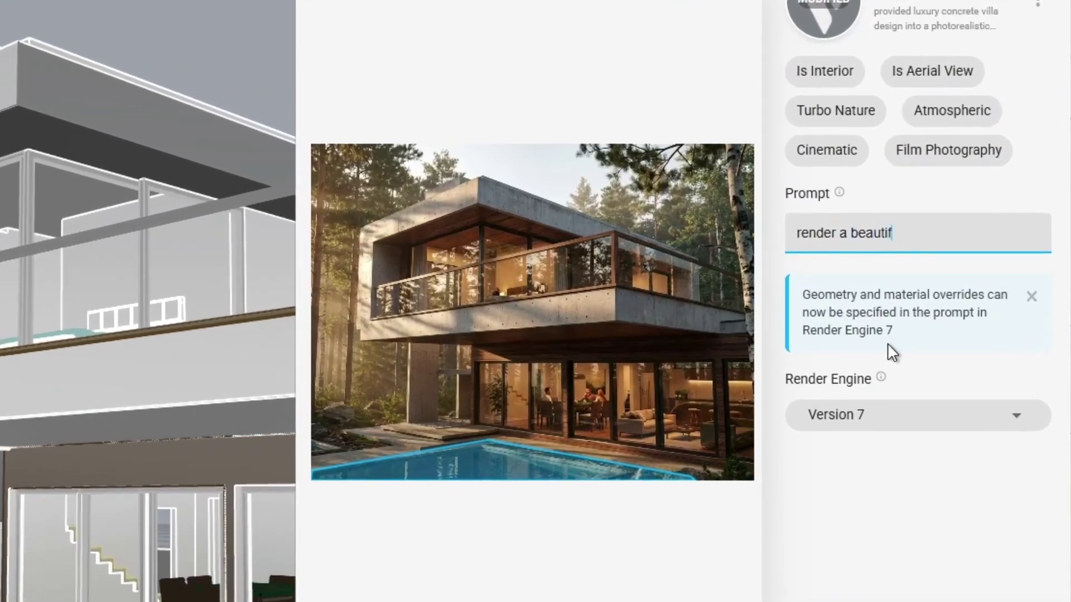
type("ul flower garden and lawn infront of the villa")
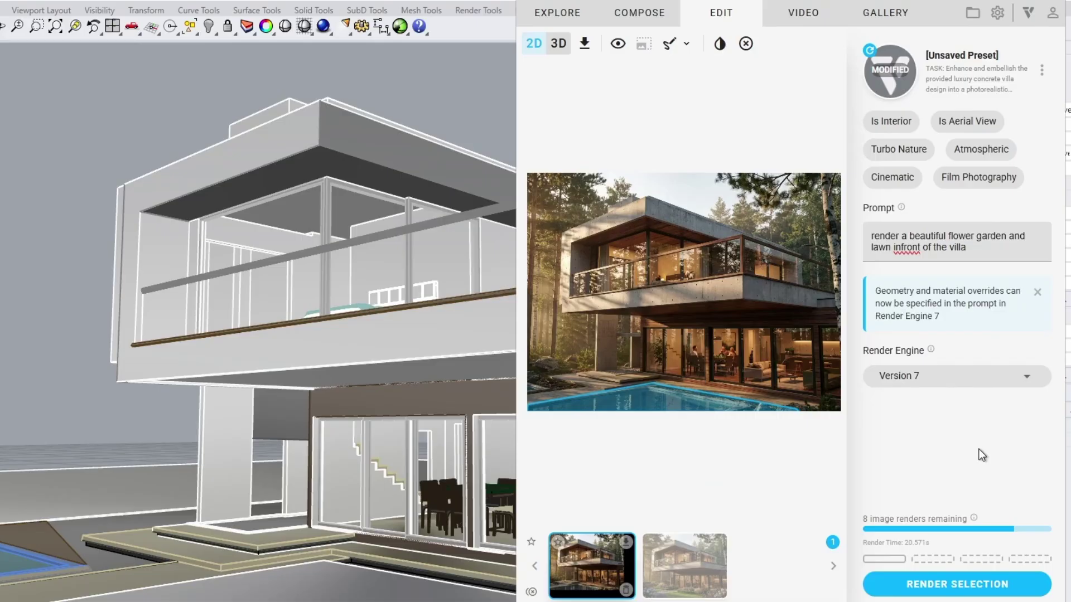
left_click(701, 569)
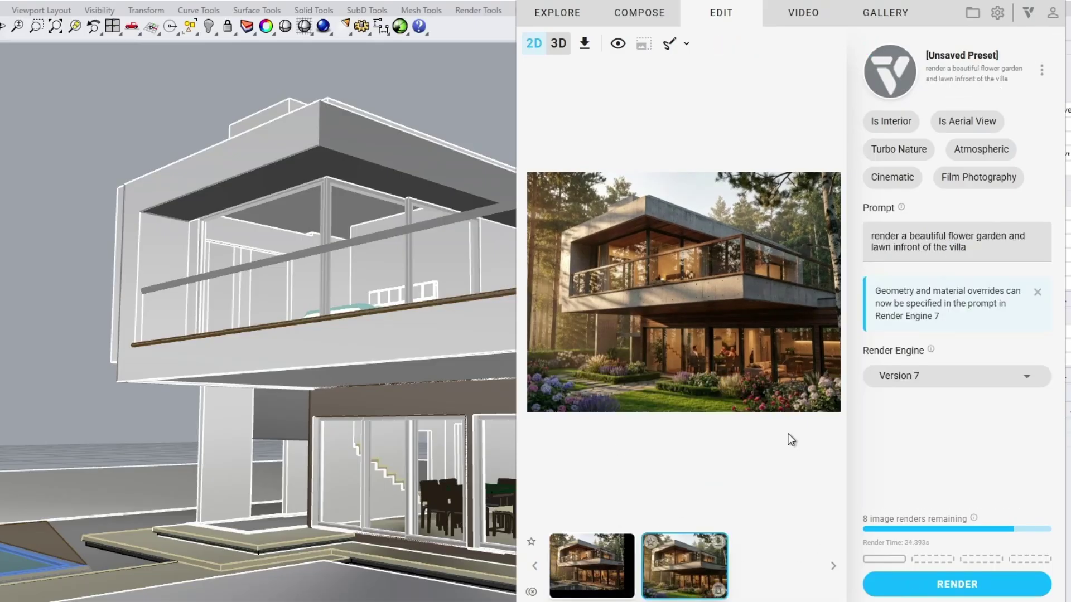
Reopen the original villa render with the pool and set Rendered Image as the source image for video generation.
left_click(597, 594)
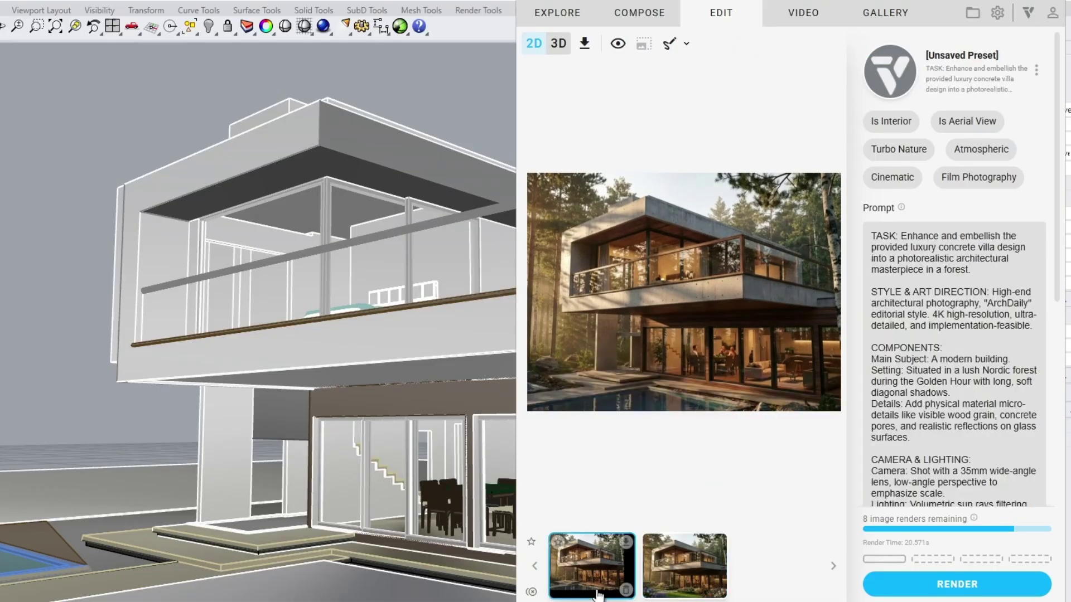
left_click(803, 13)
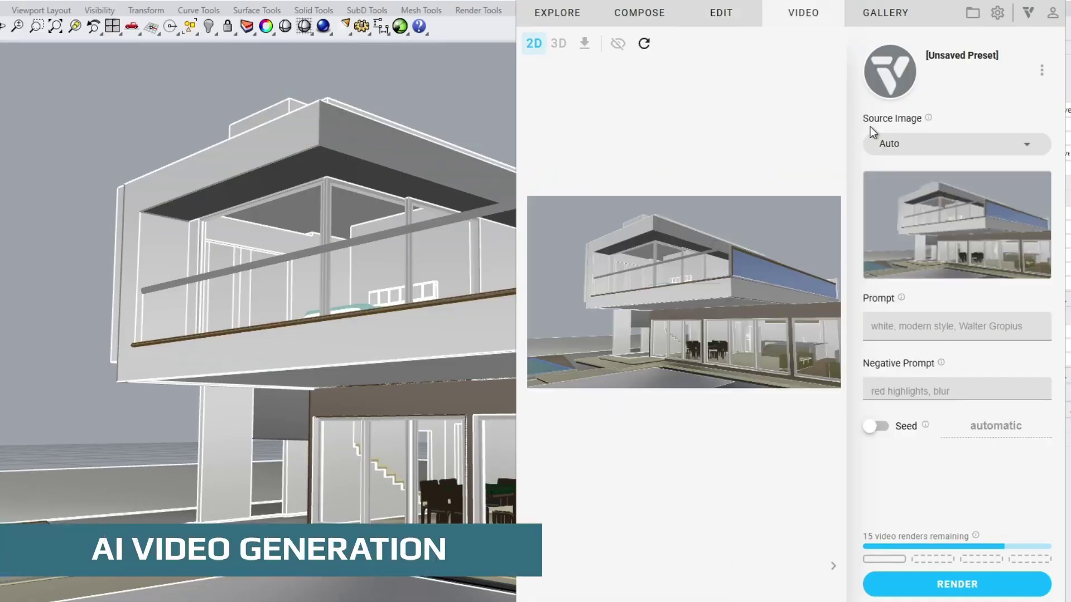
left_click(933, 144)
left_click(921, 251)
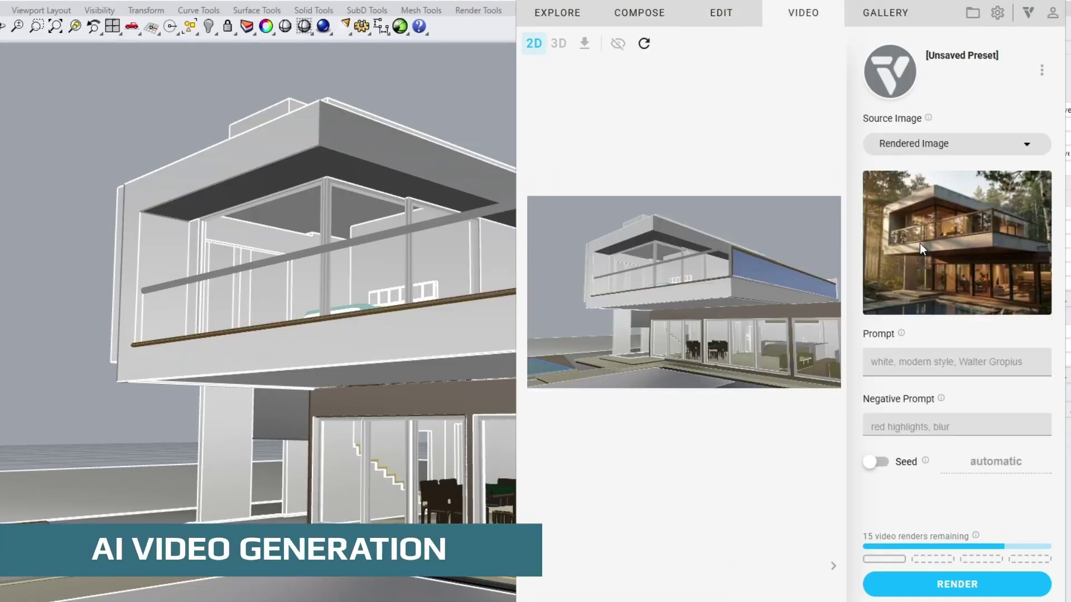
Render one villa video with the Summer to Winter preset and another with the Exterior Nature Orbit preset.
left_click(1029, 94)
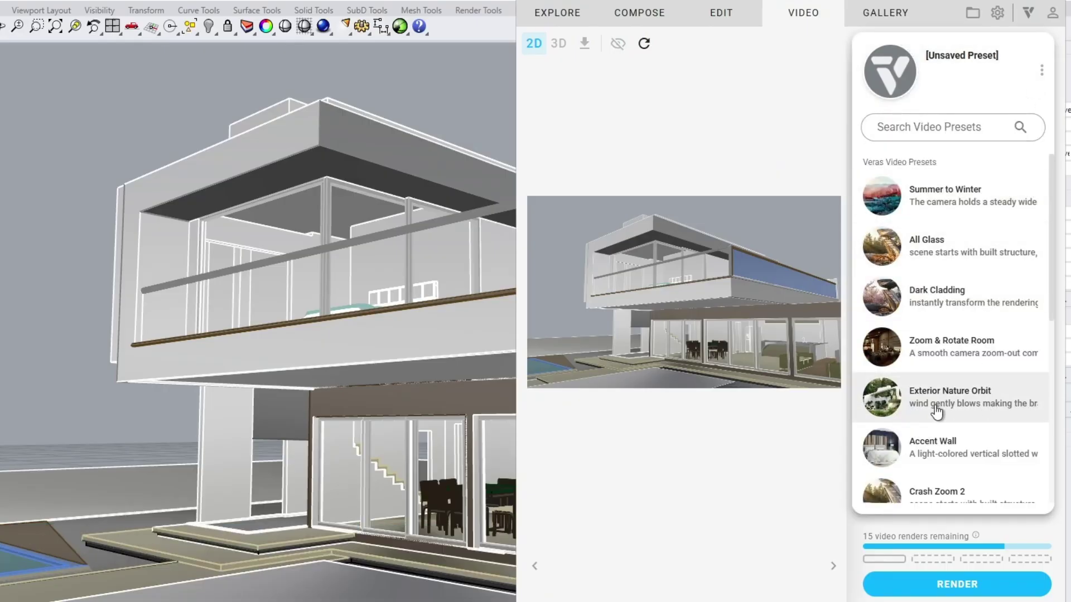
left_click(885, 198)
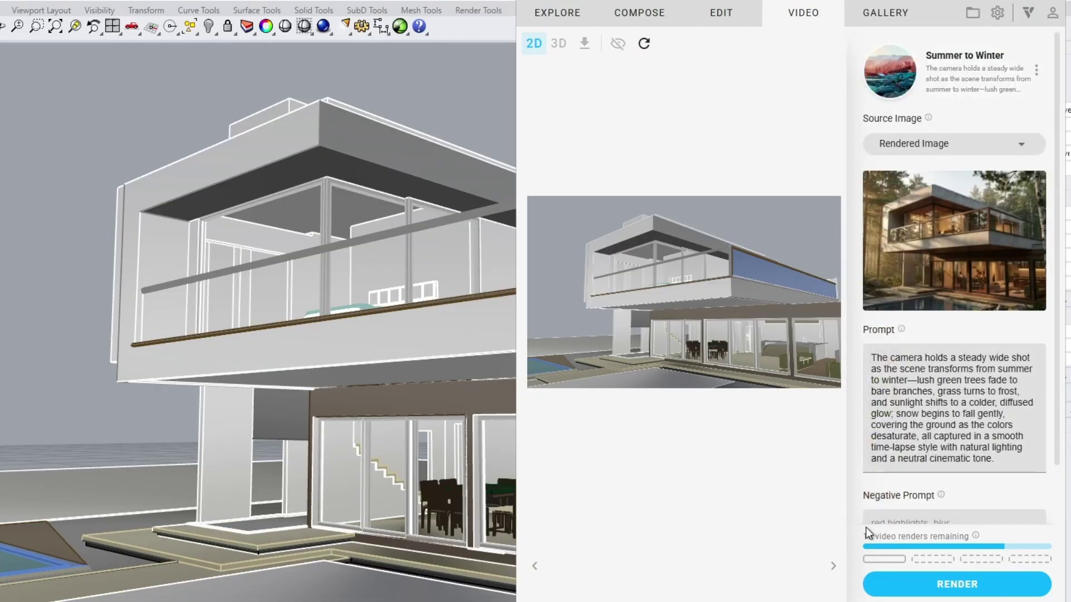
left_click(923, 583)
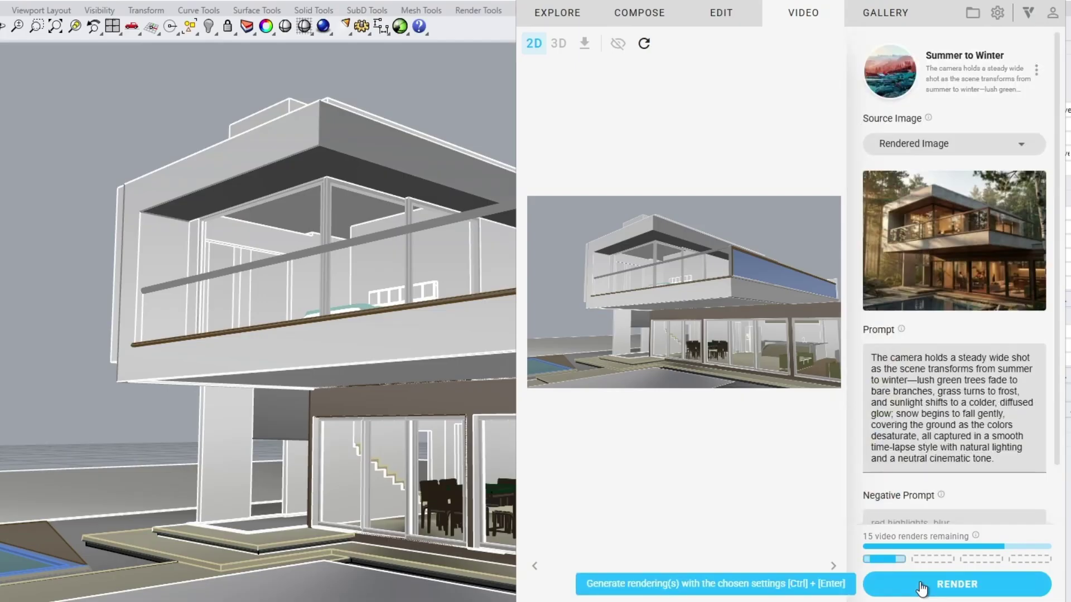
left_click(616, 566)
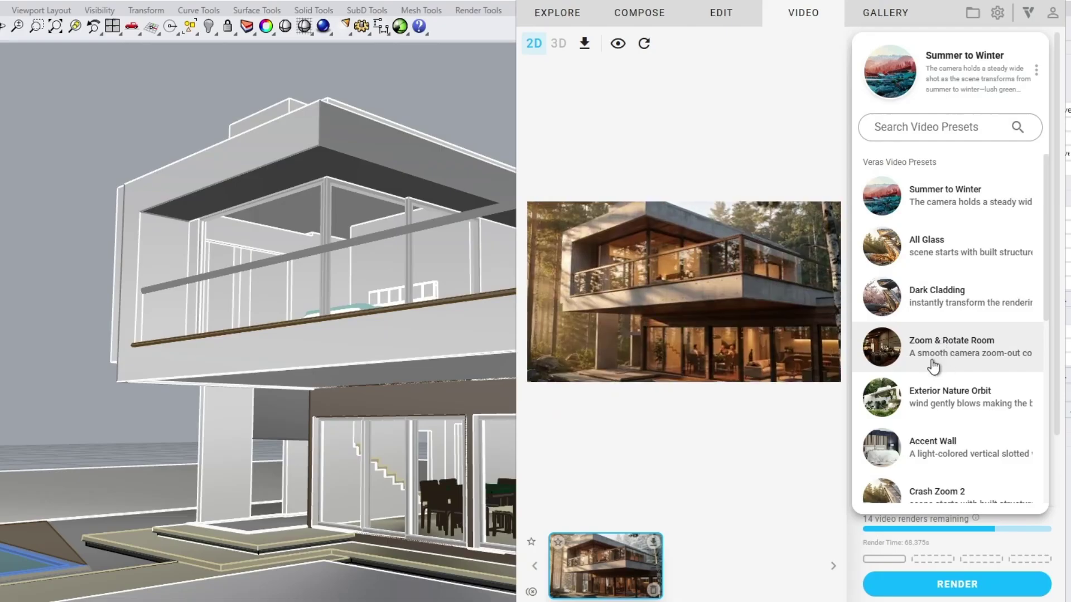
left_click(933, 397)
left_click(897, 584)
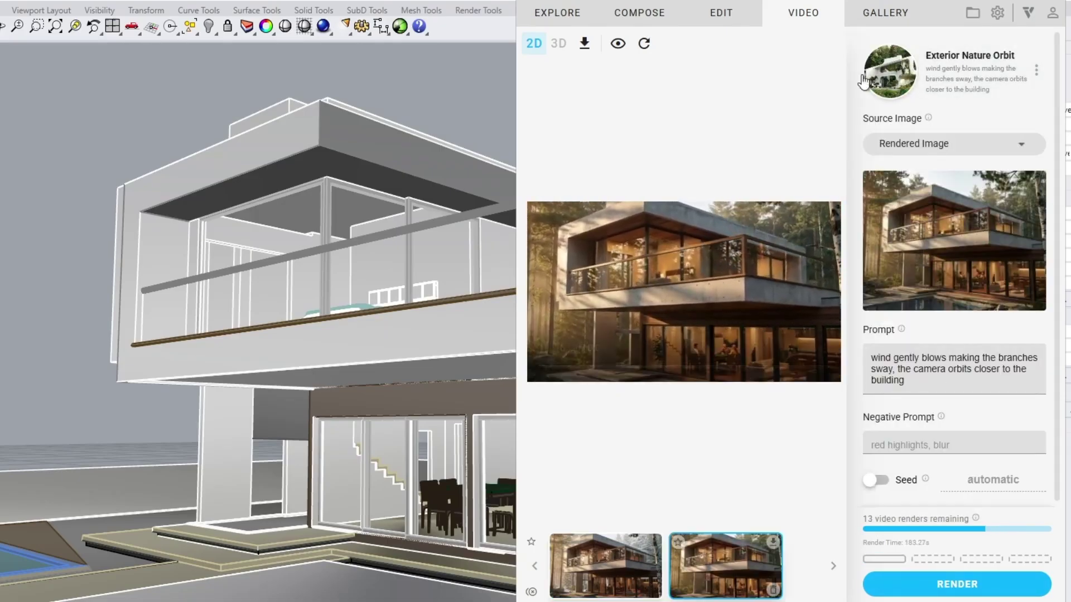
Look through the remaining Veras video presets, down to Make 3D and X-Ray.
left_click(970, 78)
scroll(987, 357, "down", 4)
scroll(988, 357, "down", 2)
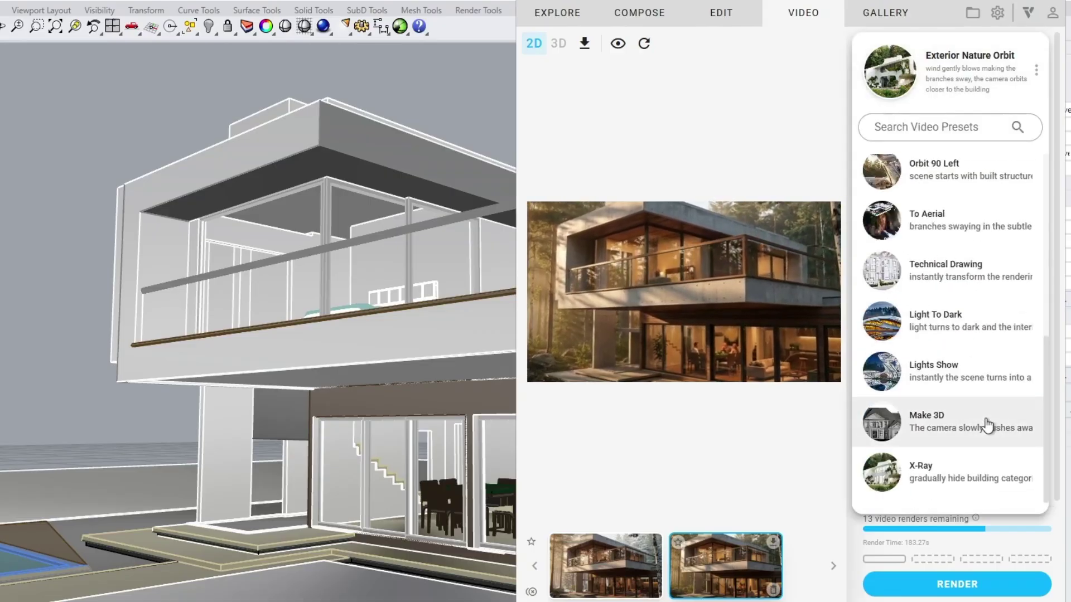
left_click_drag(977, 327, 978, 310)
left_click(980, 266)
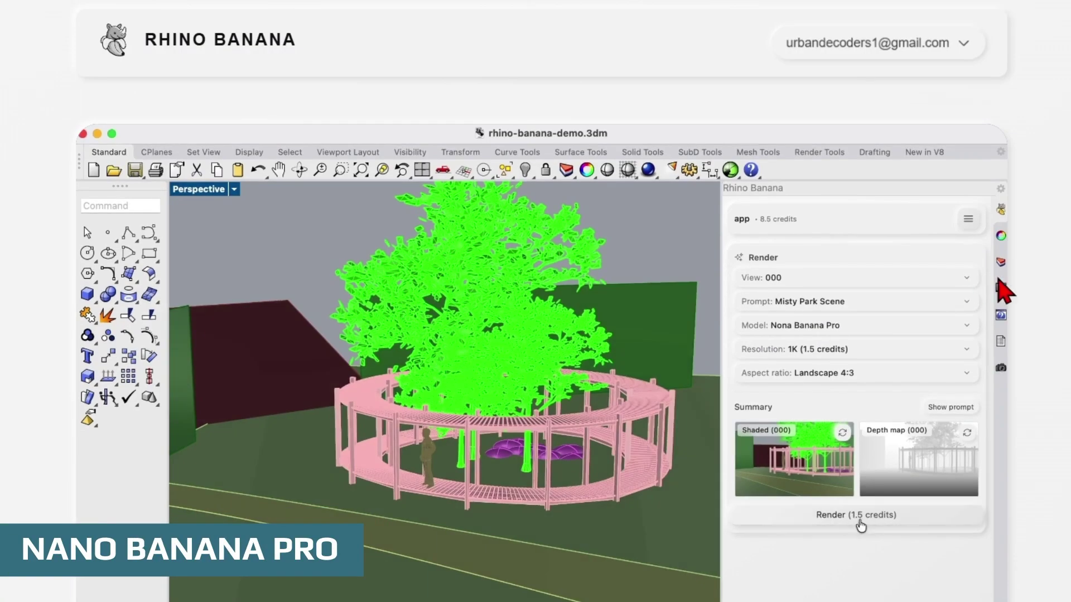
Render view 000 in Rhino Banana with the Misty Park Scene prompt at 1K and open the resulting image.
left_click(860, 526)
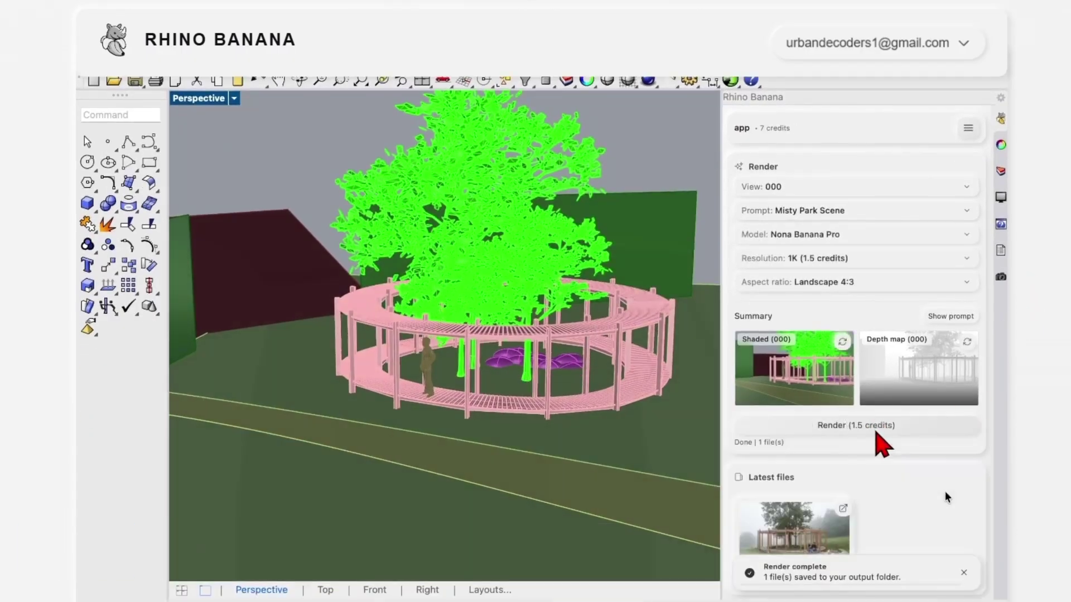
left_click(789, 543)
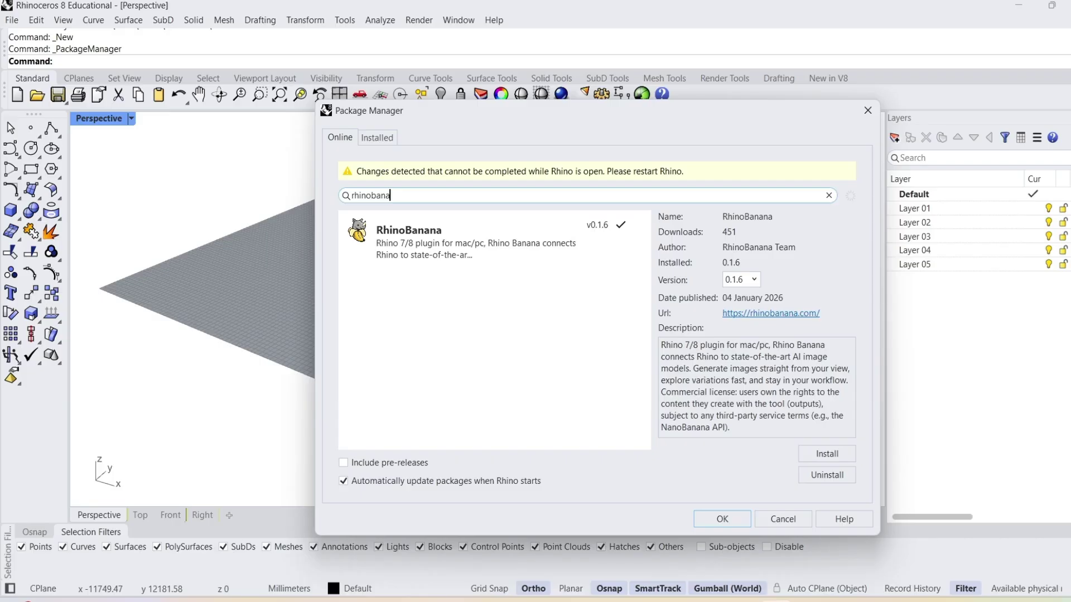
Select the RhinoBanana package in the Package Manager and choose Perspective as the pavilion view to render.
left_click(430, 241)
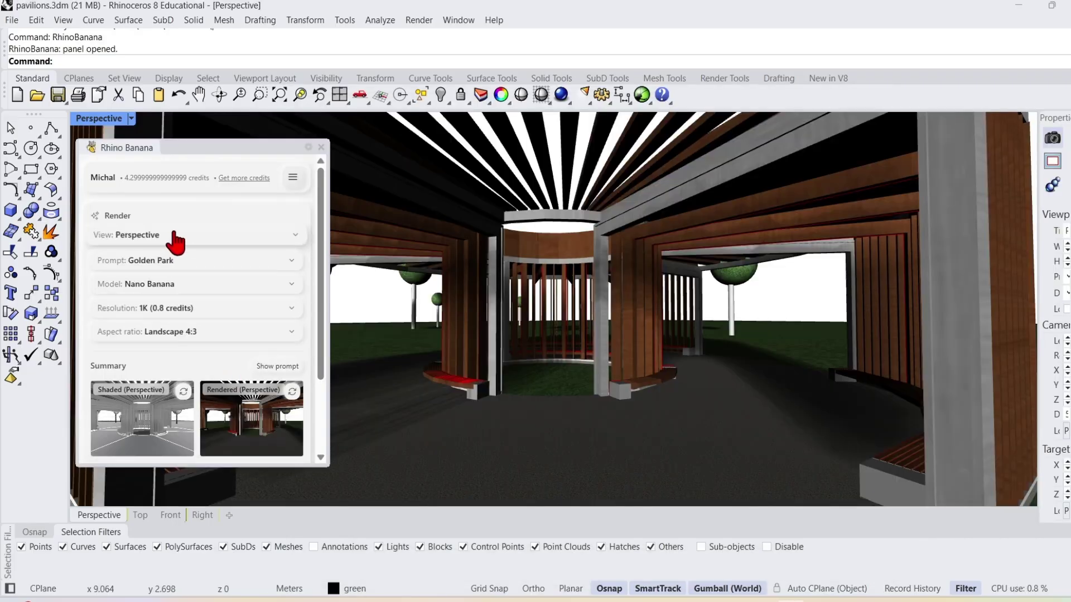
left_click(178, 238)
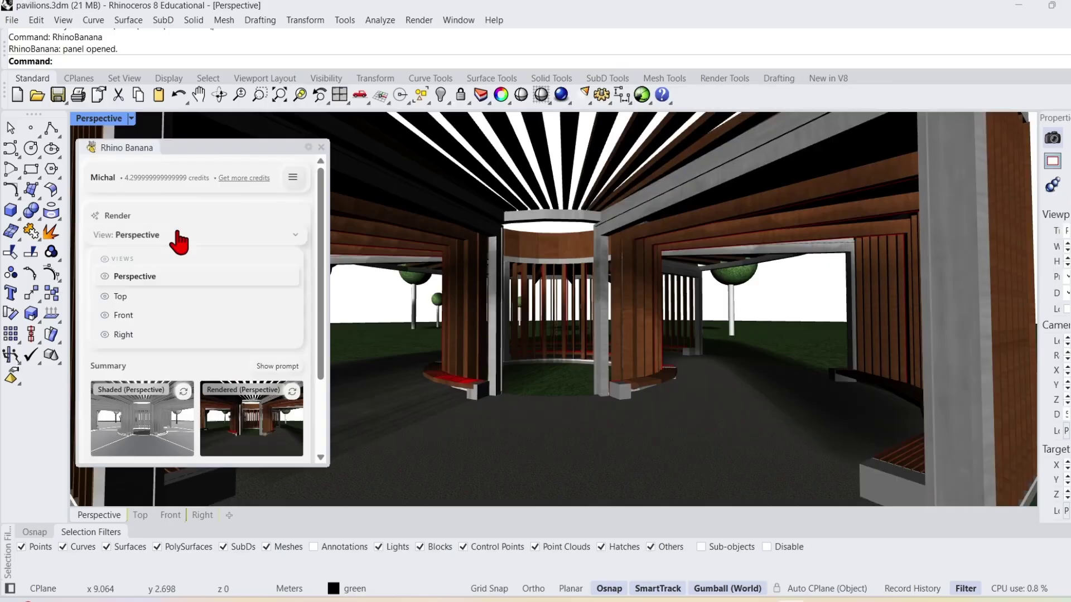
left_click(179, 276)
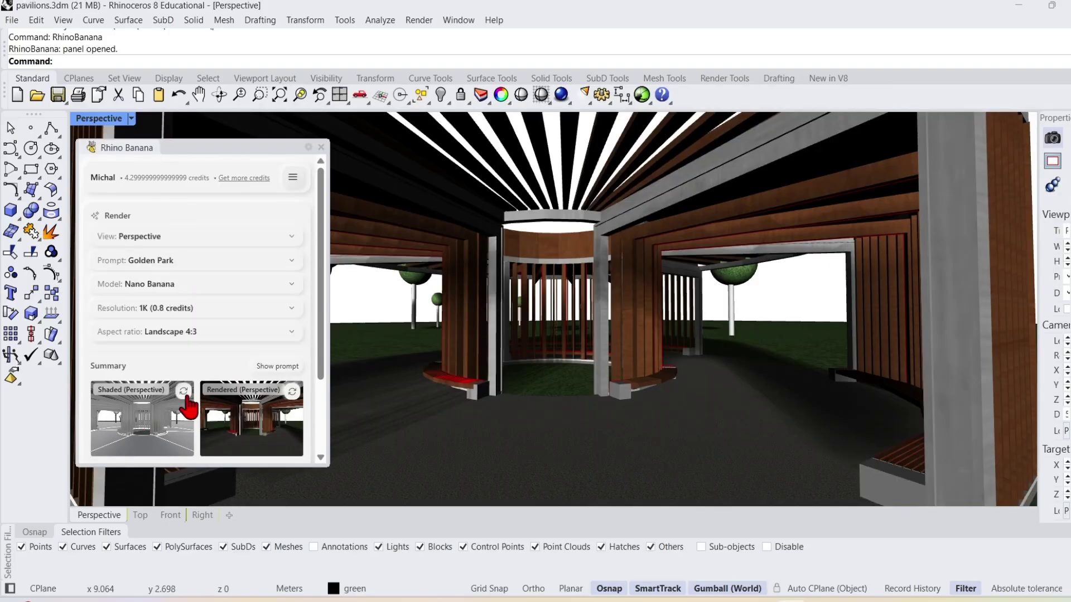
Generate a new Rhino Banana render prompt with Relaxed park setting as the subjects and activity option.
left_click(191, 262)
left_click(234, 376)
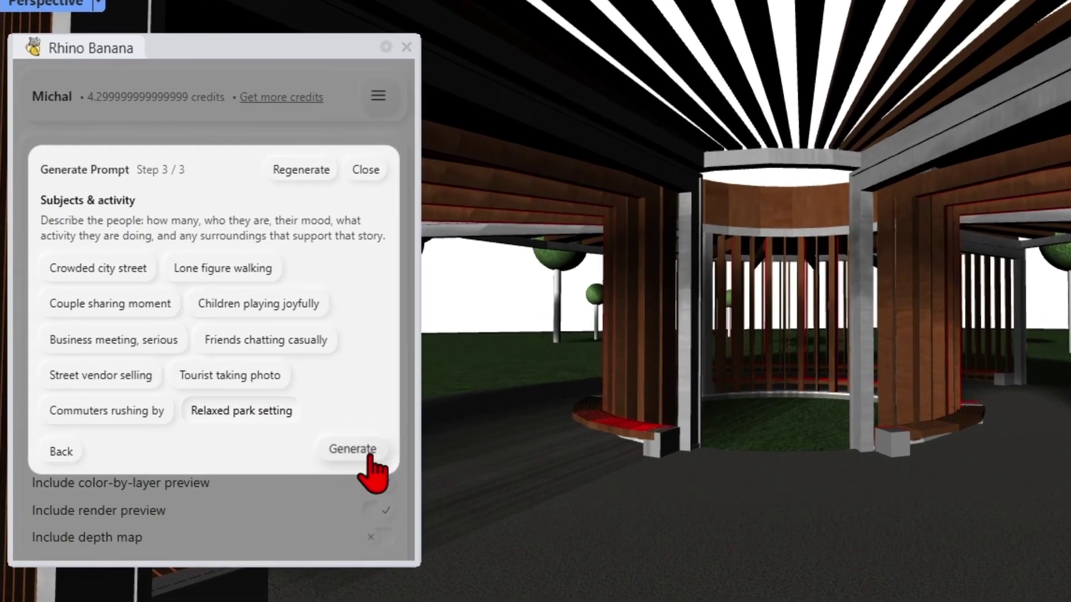
left_click(349, 438)
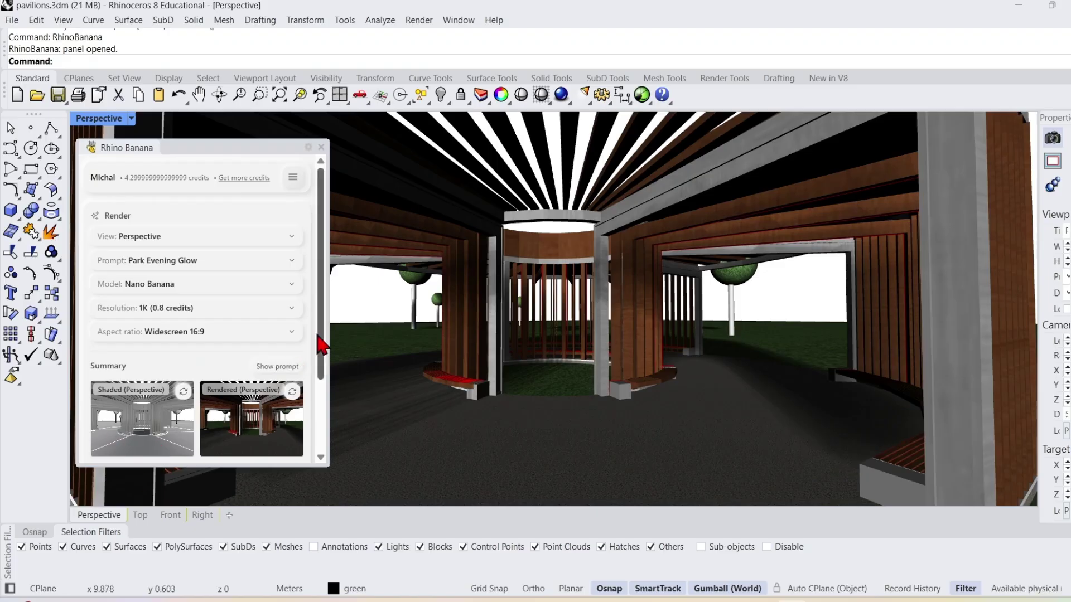
Render the pavilion's Perspective view with the Park Evening Glow prompt, the Nano Banana model, 1K resolution and Widescreen 16:9.
left_click_drag(411, 364, 394, 473)
scroll(310, 409, "down", 1)
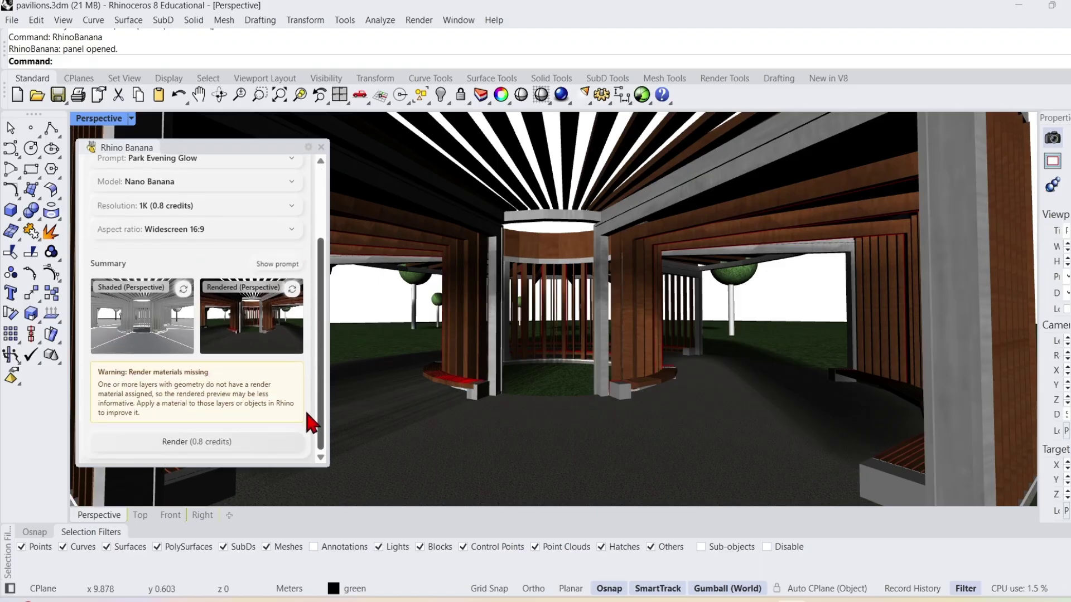
left_click(229, 445)
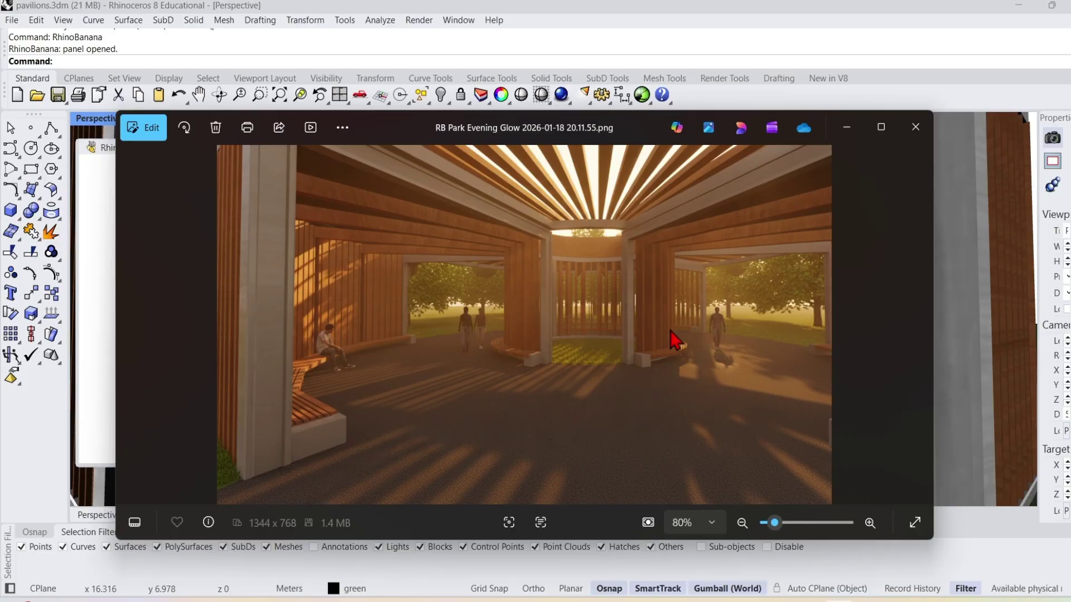
Close the rendered image and capture a screenshot of the pavilion in the Perspective viewport.
key("alt+F4")
key("super+shift+s")
left_click_drag(167, 113, 952, 513)
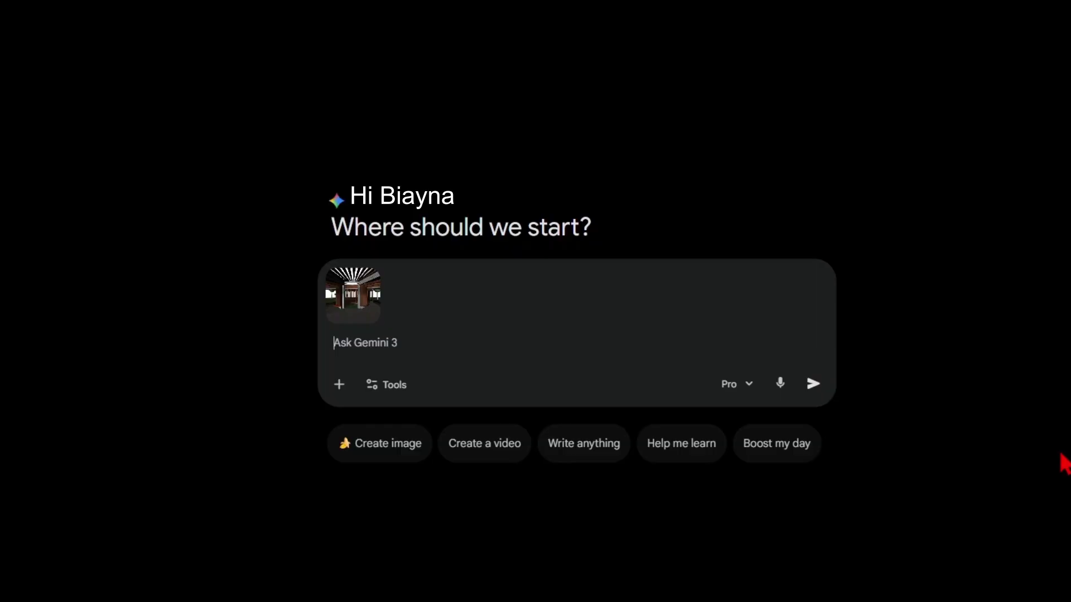
In Gemini, submit "turn this screenshot into realistic photo of low light evening shot of wooden pavilion in park" with the screenshot and open the generated image.
type("turn this screenshot into realistic photo of low light")
key("BackSpace")
key("BackSpace")
key("BackSpace")
key("BackSpace")
type("ight evening shot of wooden pavilion in park")
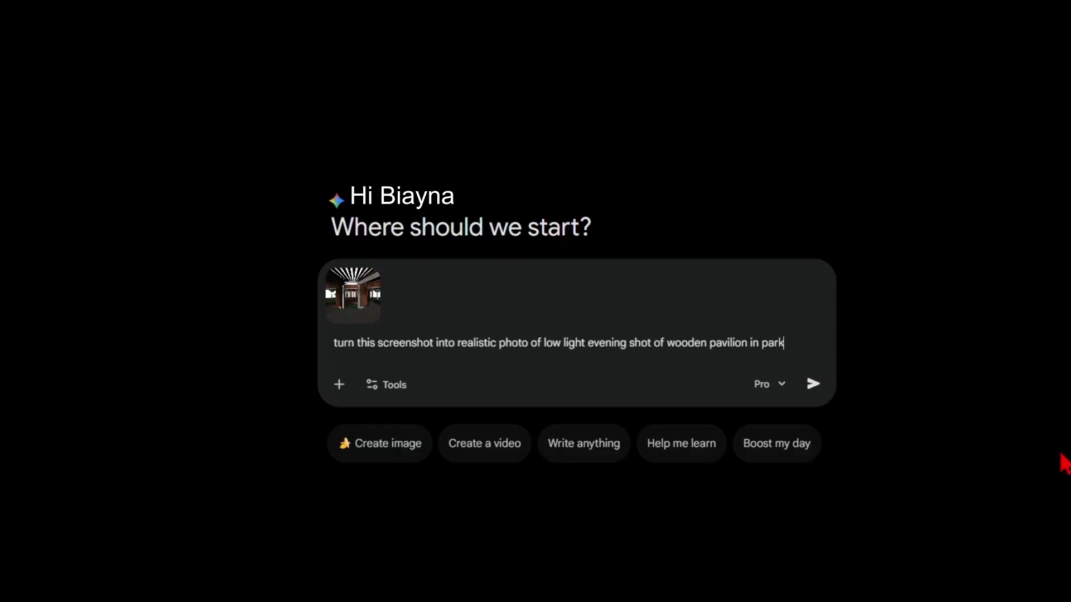
key("Return")
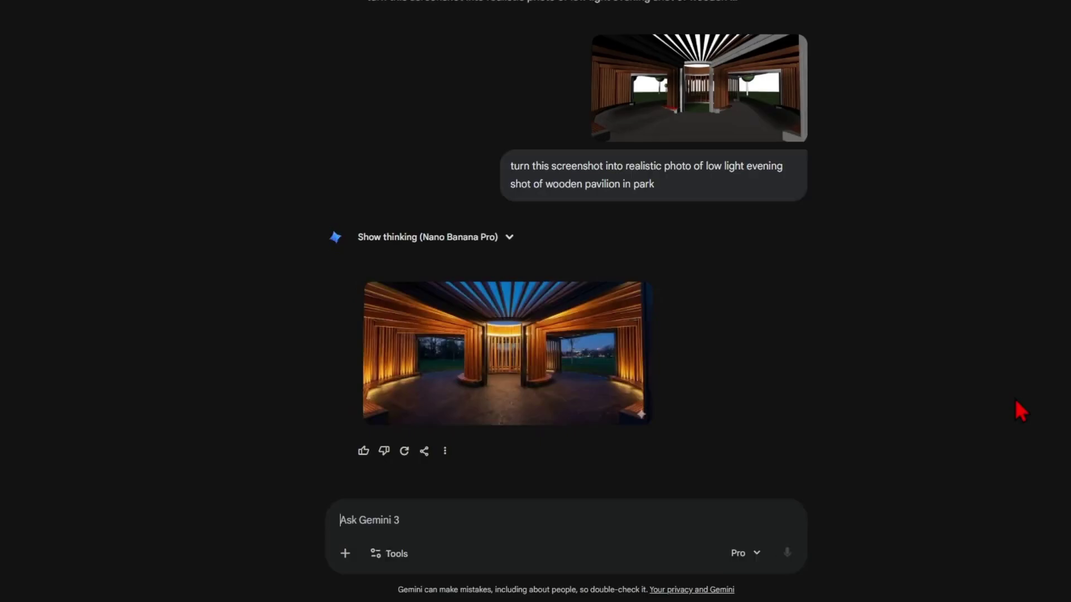
left_click(549, 335)
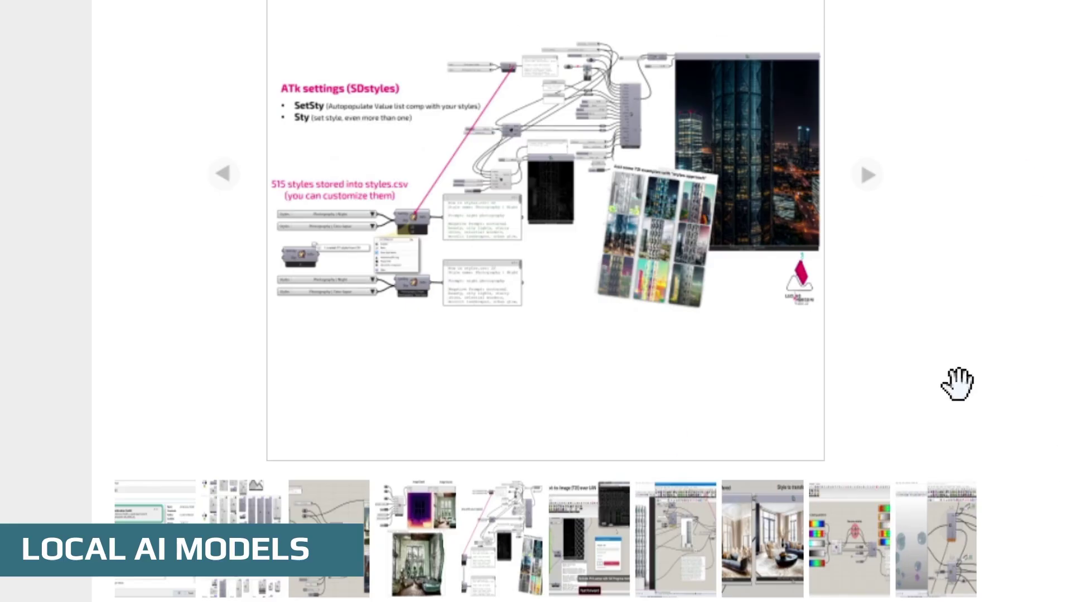
Look through the local AI toolkit's gallery images, including the depth point cloud, text-to-image over LAN and style transfer examples.
left_click(444, 560)
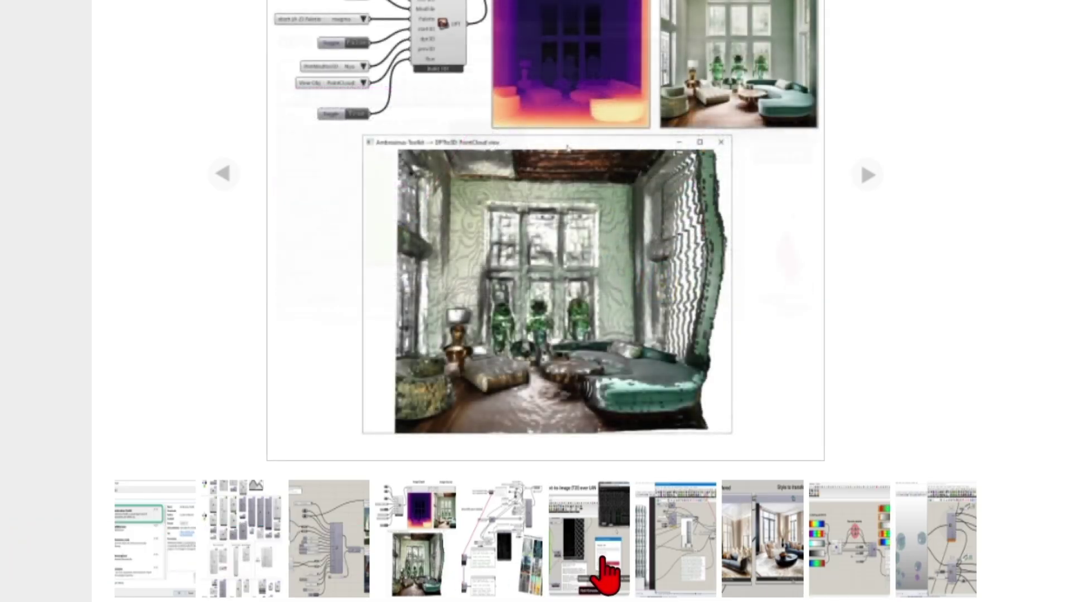
left_click(605, 569)
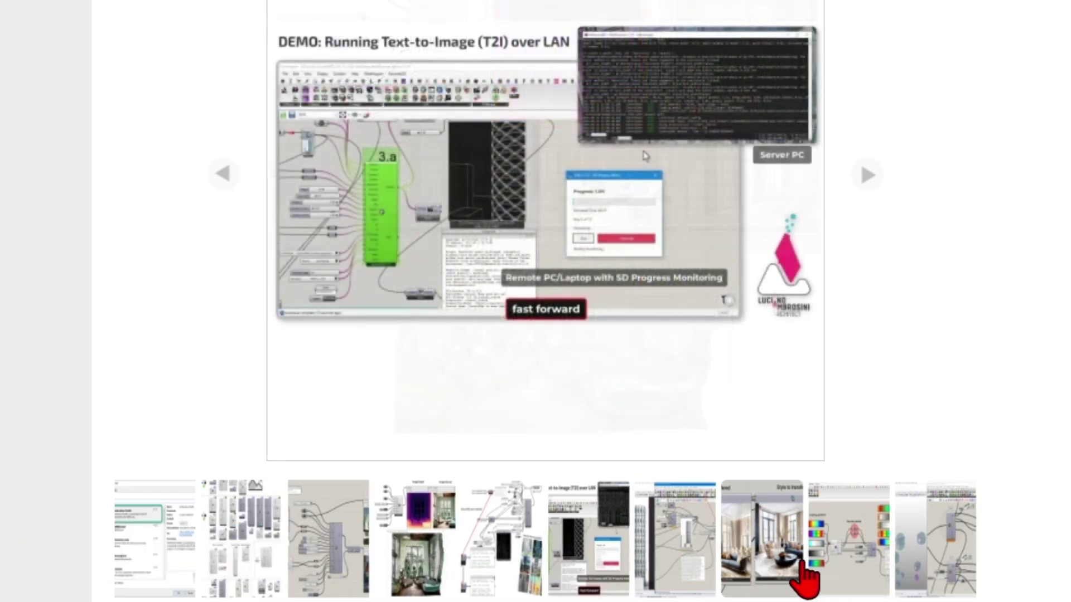
left_click(800, 563)
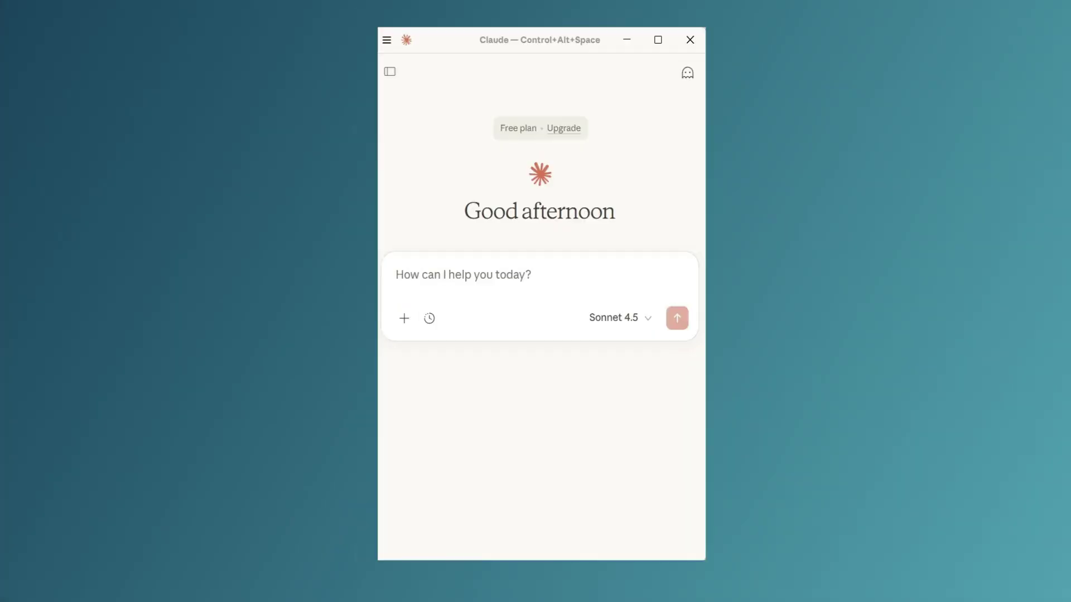
Ask Claude to create an array of structural 'tree' columns supporting a flat roof, each starting as a single trunk and branching out three times into smaller supports.
type("Create an array of structural 'tree' columns that supports a flat roof. The column should start as a single trunk and branch out three times into smaller supports.")
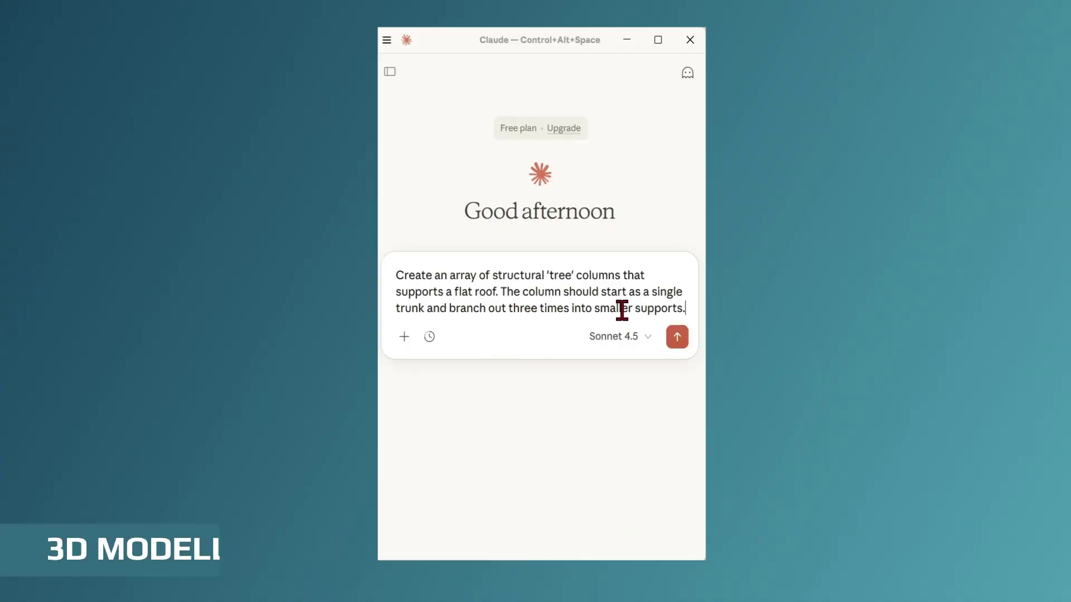
left_click(676, 338)
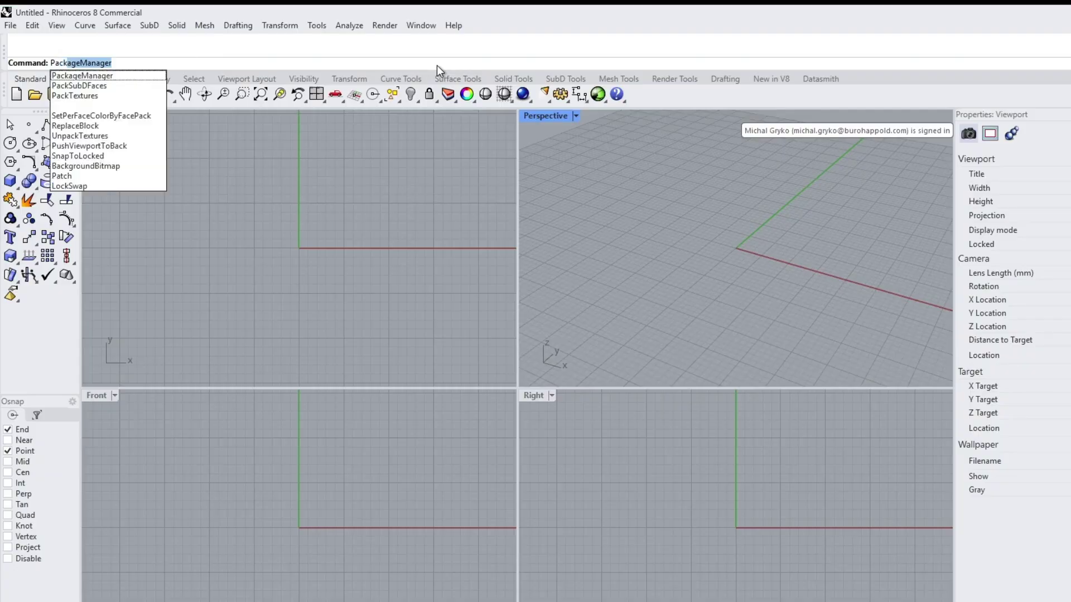
Open Rhino's Package Manager, search for RhinoAiMCP and select that package.
key("Return")
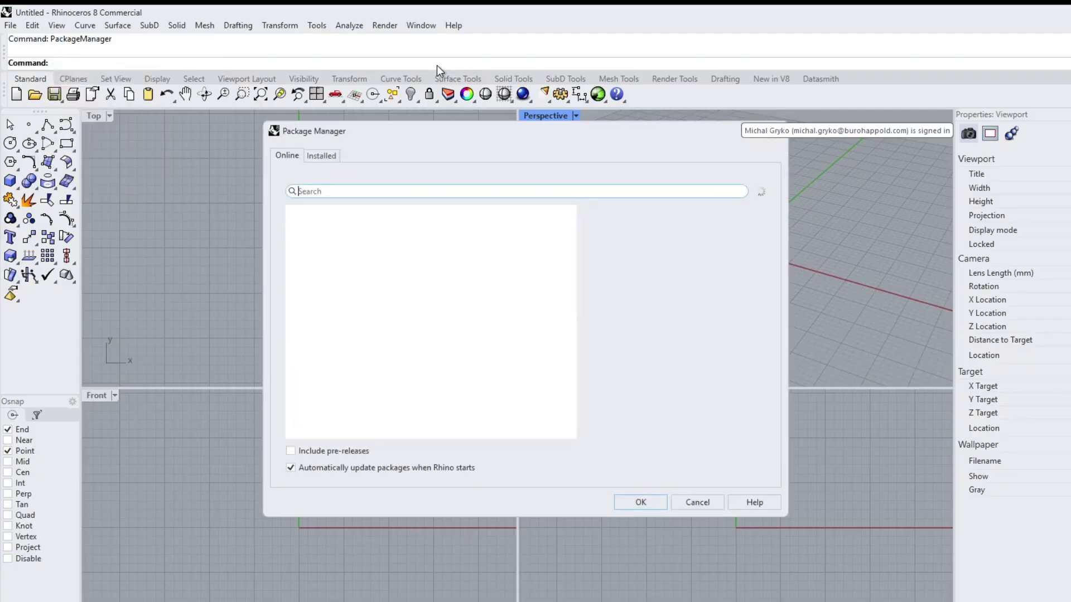
type("RhinoAiMCP")
left_click(403, 228)
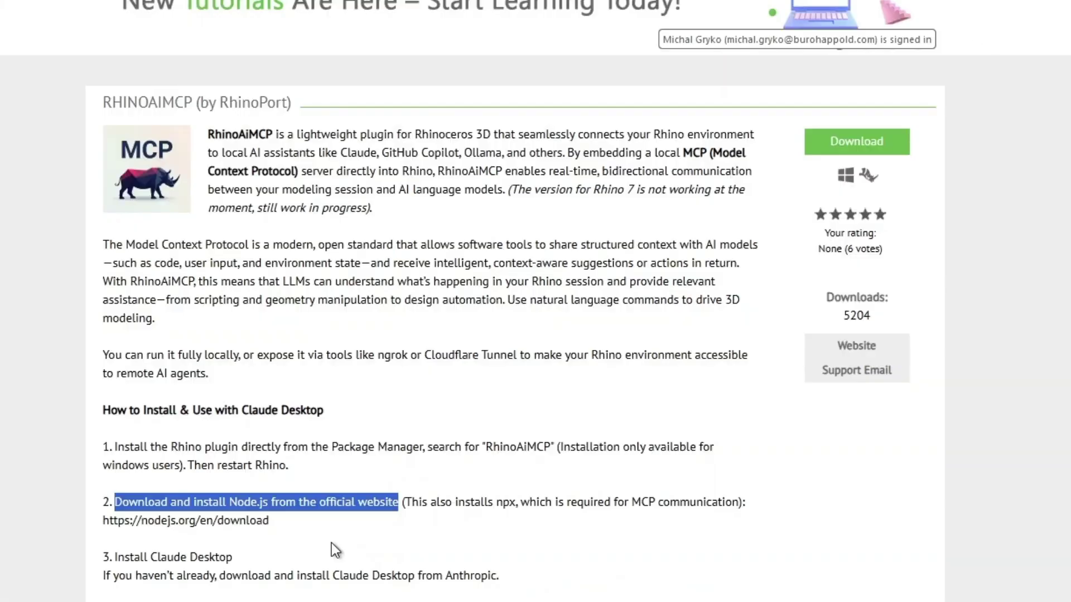
Read the RhinoAiMCP setup instructions on Node.js, Claude Desktop and its developer settings, including the Claude desktop download page.
left_click_drag(223, 497, 96, 498)
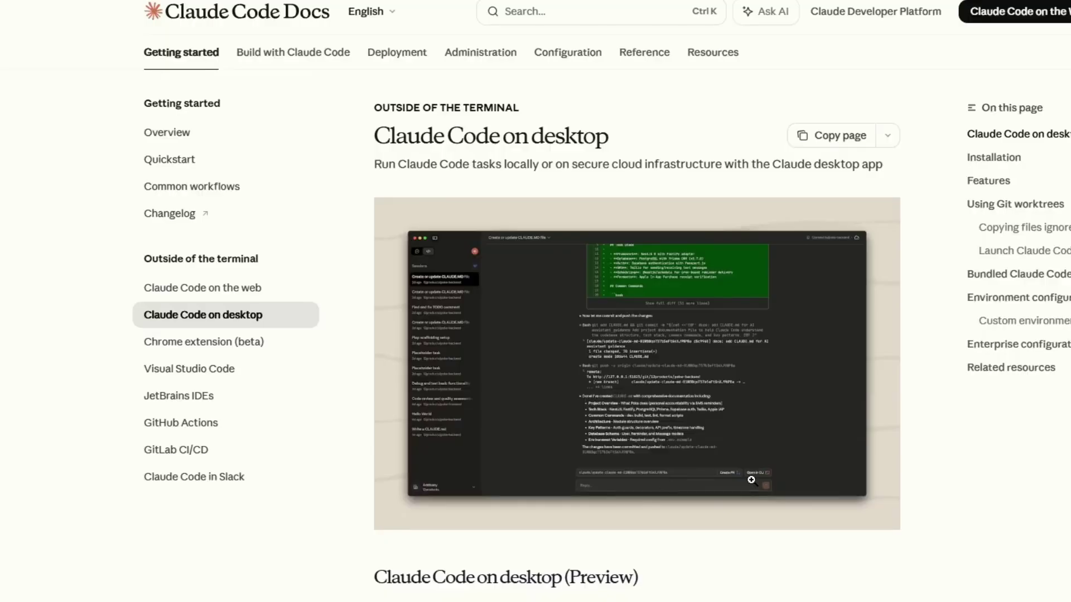
scroll(964, 486, "down", 5)
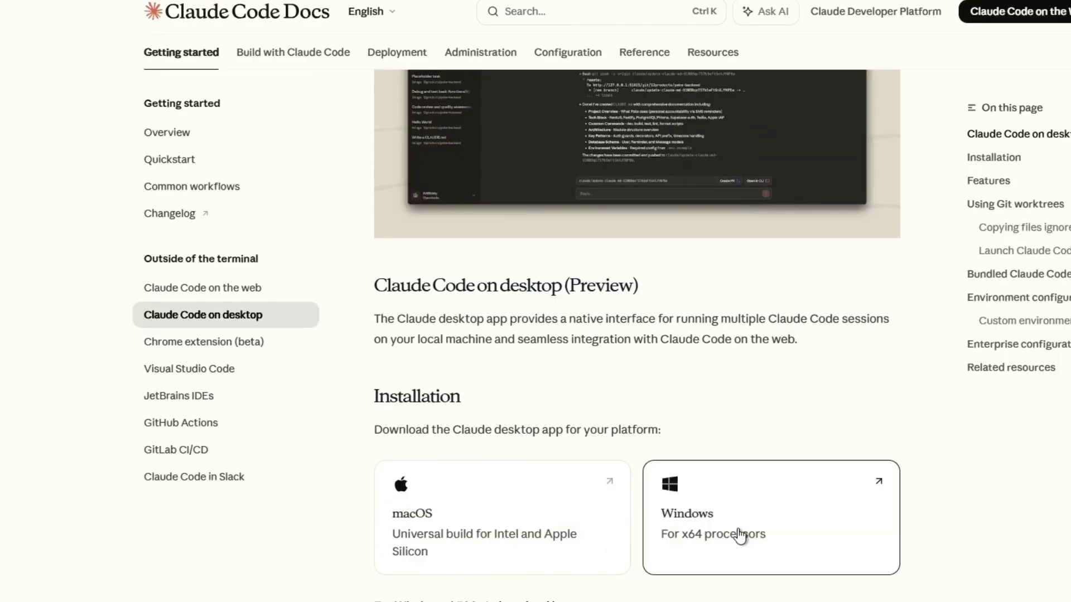
scroll(734, 532, "up", 5)
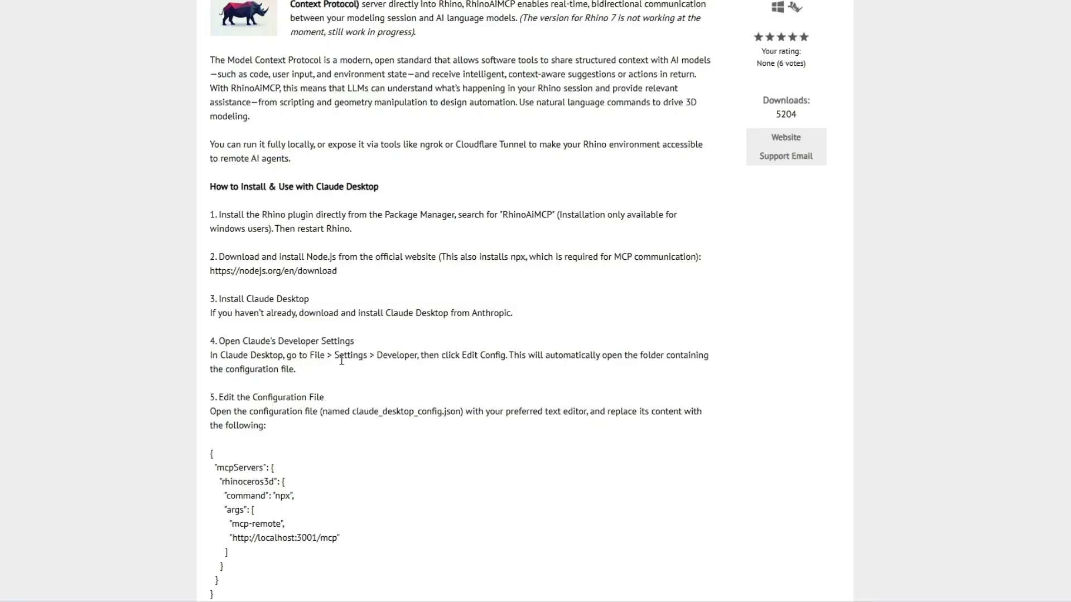
left_click_drag(209, 362, 507, 361)
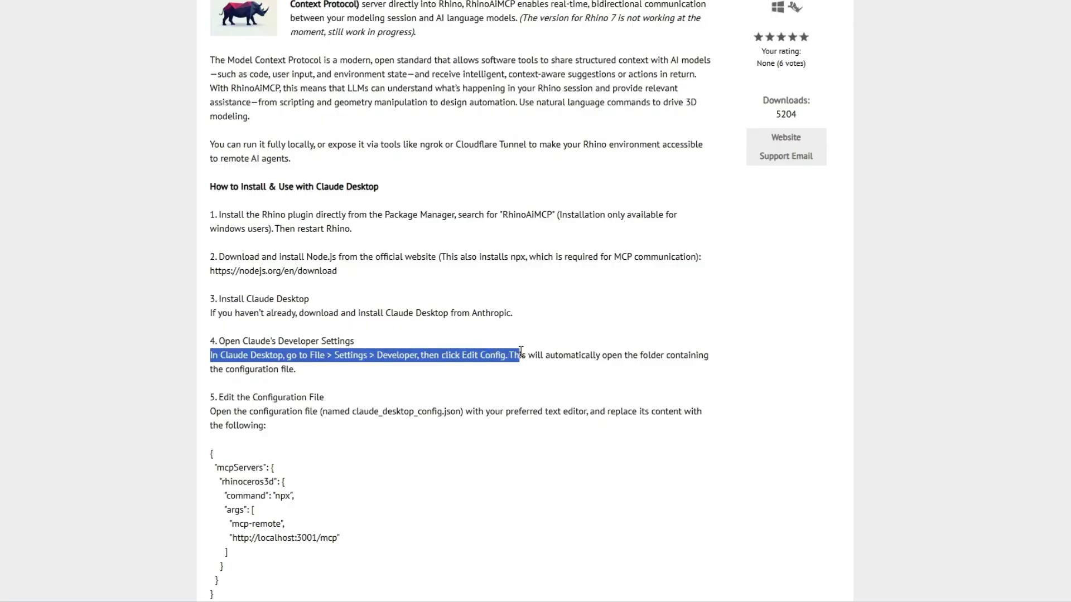
left_click(518, 378)
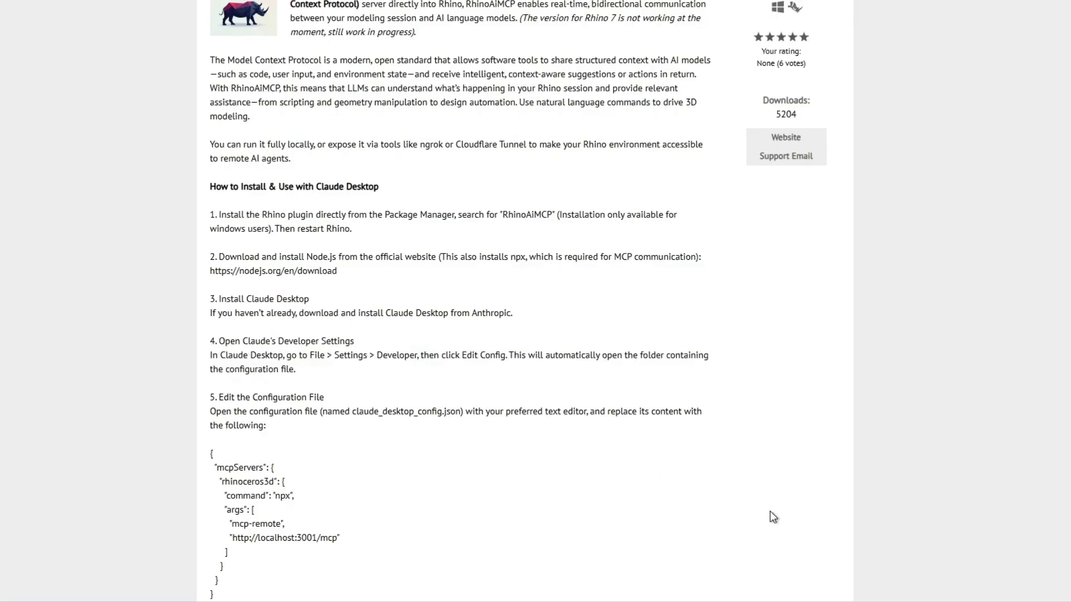
Switch to Claude Desktop and open its settings.
key("alt+Tab")
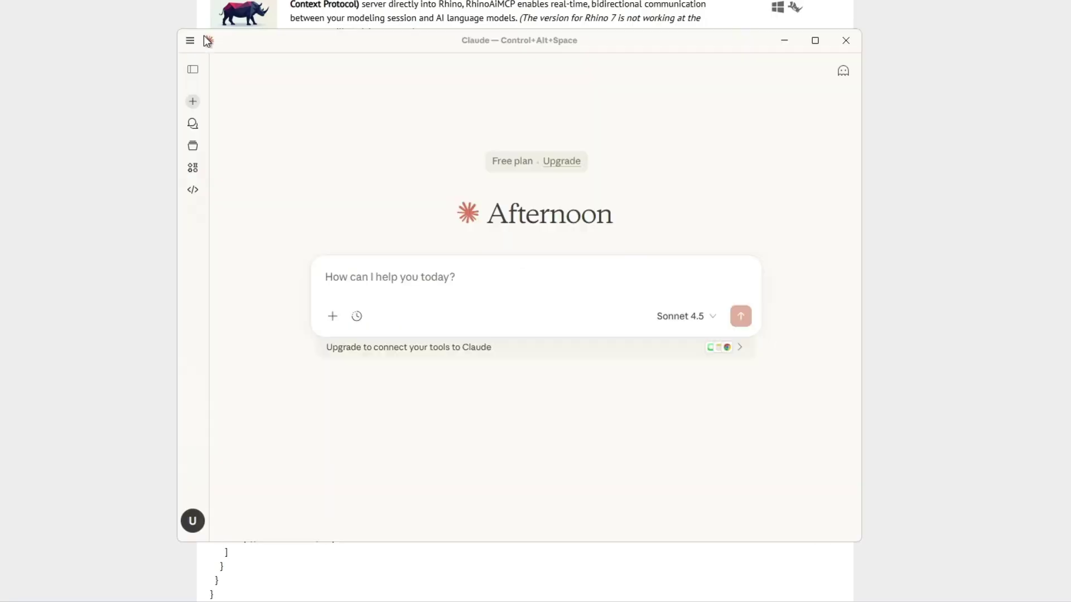
left_click(189, 43)
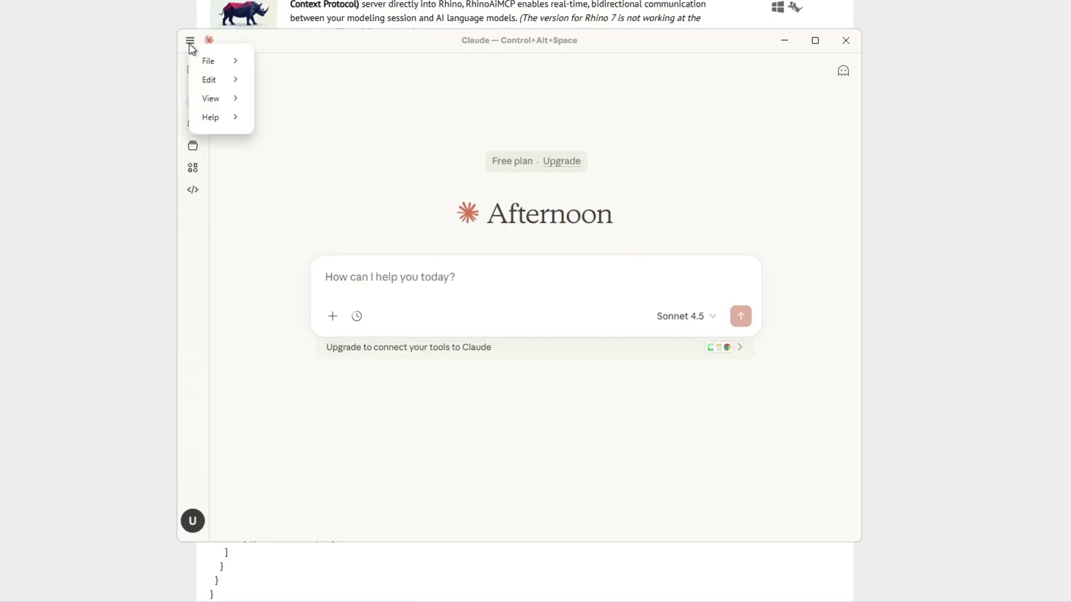
mouse_move(205, 61)
left_click(299, 82)
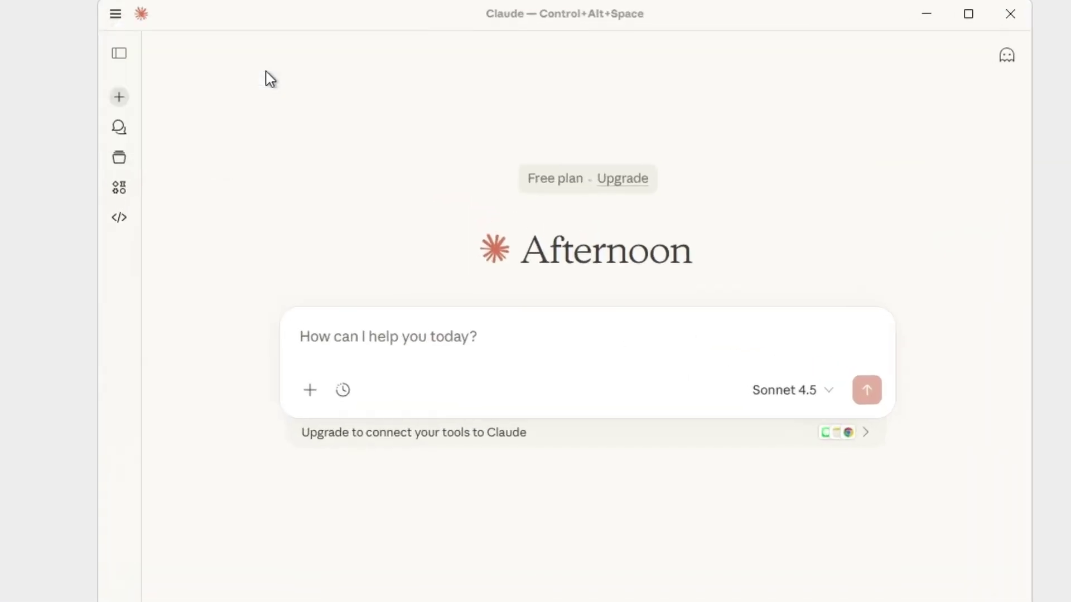
Replace the contents of claude_desktop_config.json with the rhinoceros3d mcpServers block from the RhinoAiMCP page and save the file.
left_click(207, 501)
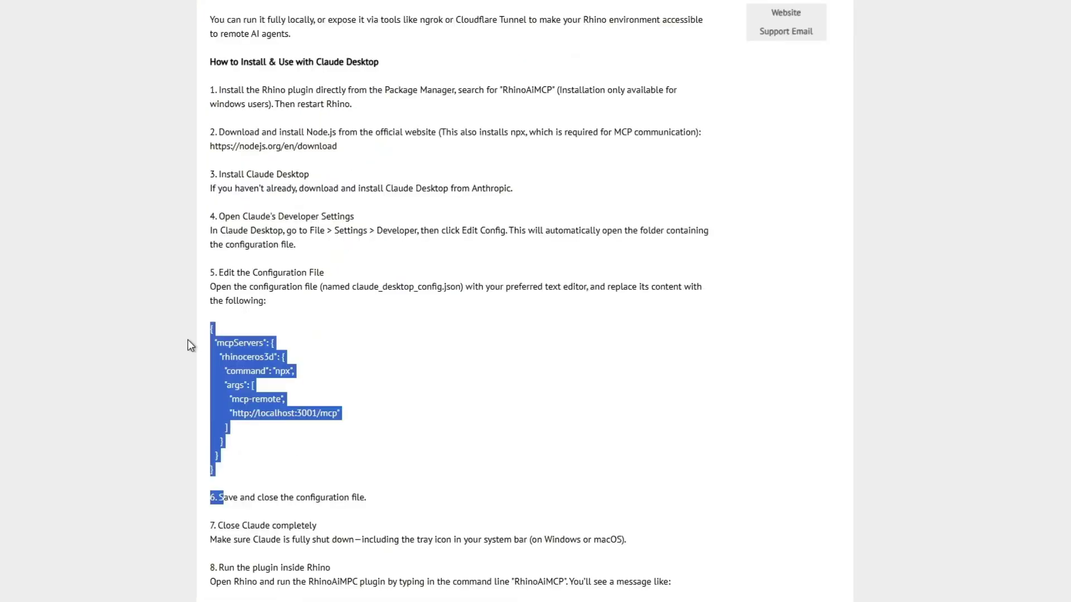
left_click(229, 426)
left_click_drag(216, 473, 203, 347)
key("alt+Tab")
key("ctrl+a")
type("{   \"mcpServers\": {     \"rhinoceros3d\": {       \"command\": \"npx\",       \"args\": [         \"mcp-remote\",         \"http://localhost:3001/mcp\"       ]     }   } }")
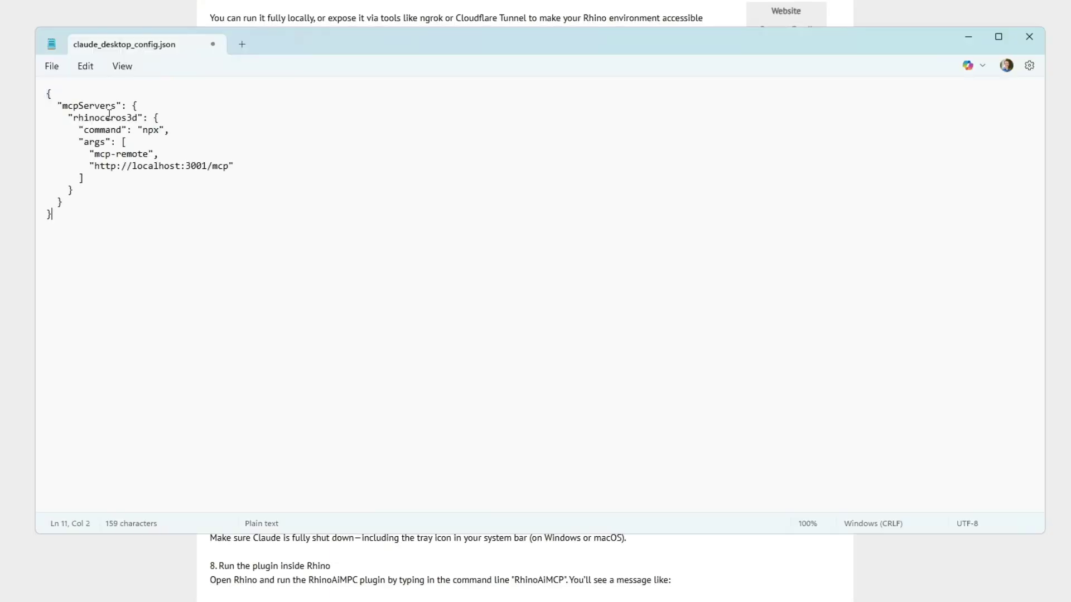
double_click(225, 156)
key("ctrl+s")
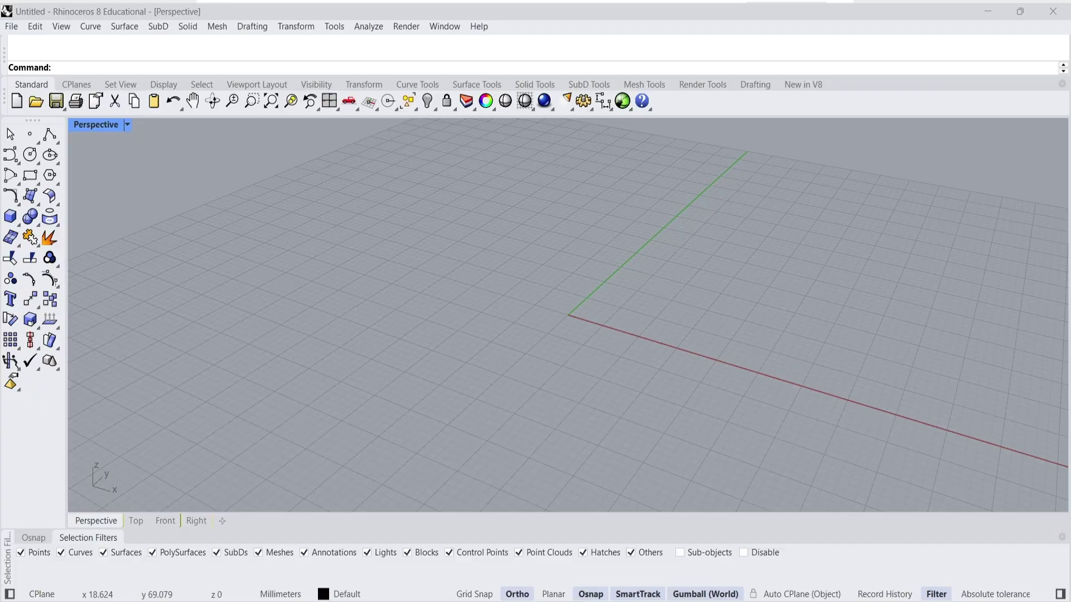
Run the RhinoAiMCP command in Rhino to start the MCP server and bring up Claude alongside it.
type("RhinoAiMCP")
key("Return")
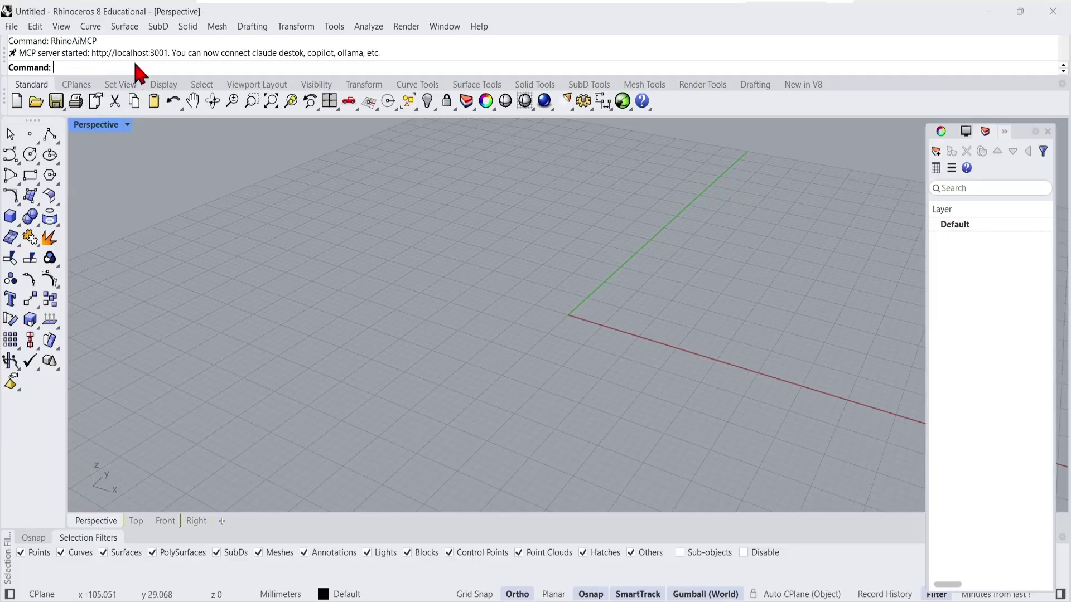
key("ctrl+alt+space")
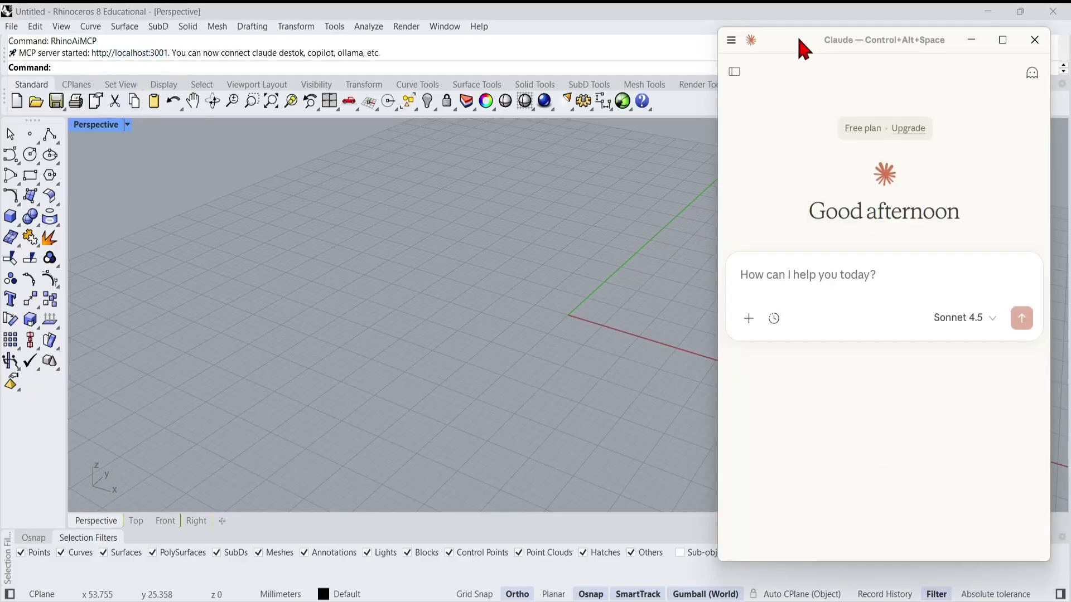
Ask Claude to create an array of structural 'tree' columns supporting a flat roof, each with a single trunk branching out three times into smaller supports.
right_click_drag(469, 276, 405, 299)
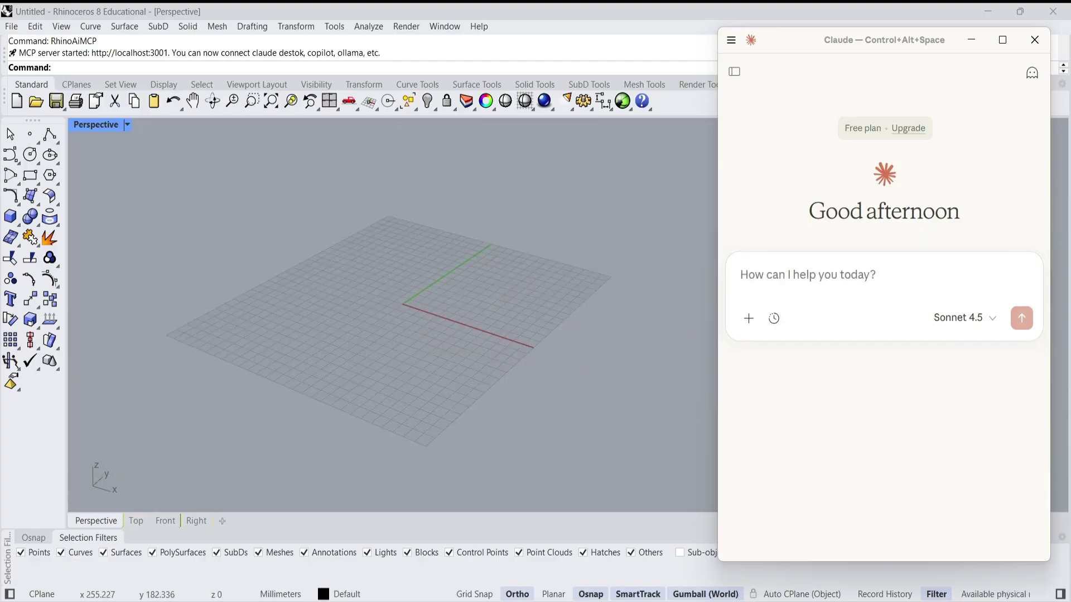
type("Create an array of structural ‘tree’ columns that supports a flat roof. The column should start as a single trunk and branch out three times into smaller supports.")
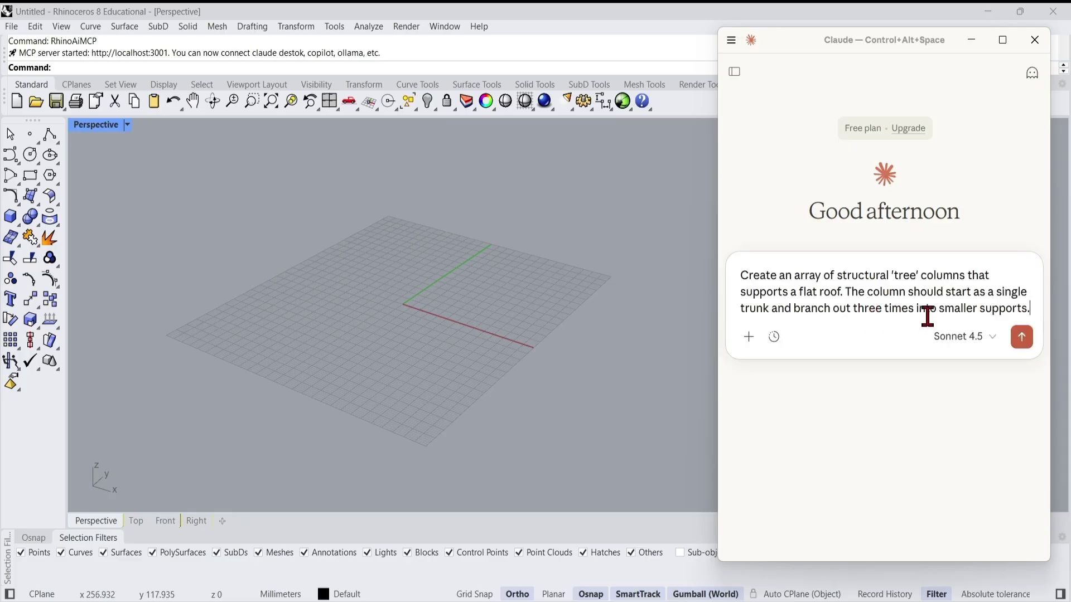
left_click(1021, 336)
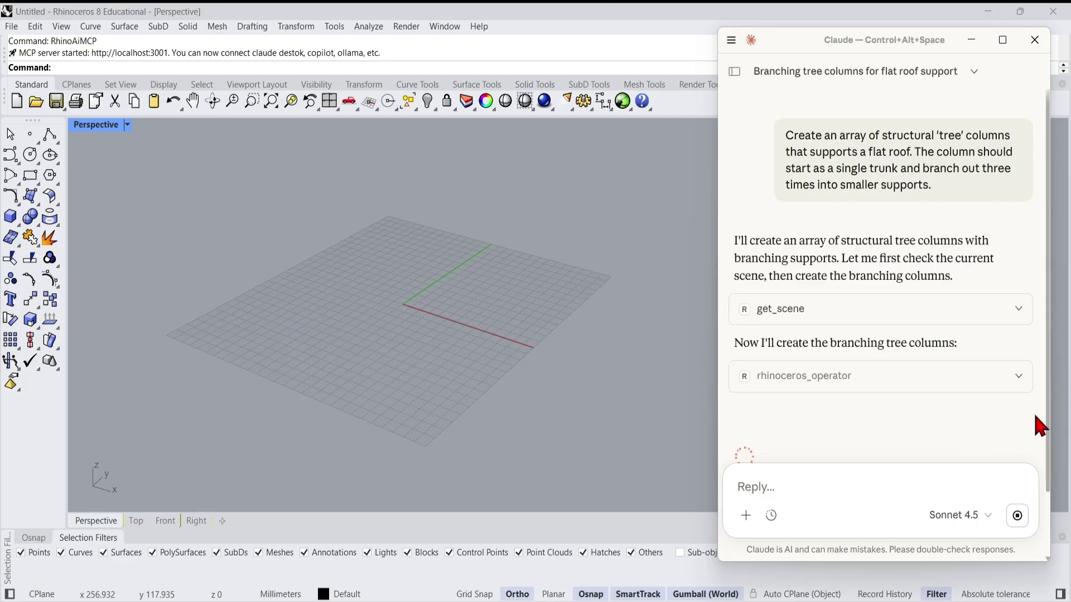
left_click(1020, 310)
left_click(1020, 310)
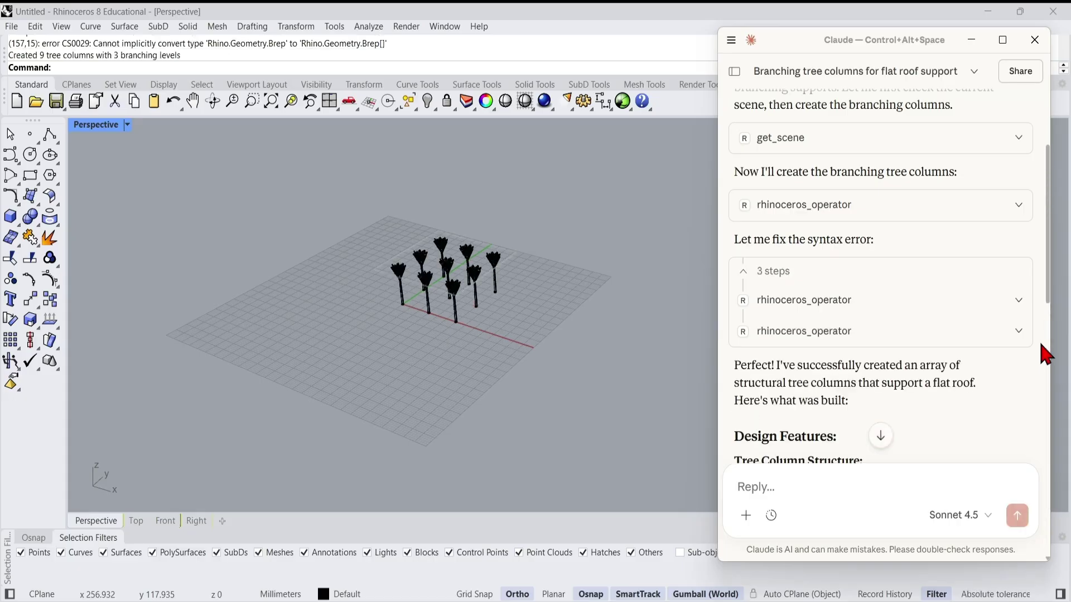
Review Claude's description of the tree column structure and array configuration against the model.
scroll(1046, 355, "down", 5)
scroll(446, 274, "up", 5)
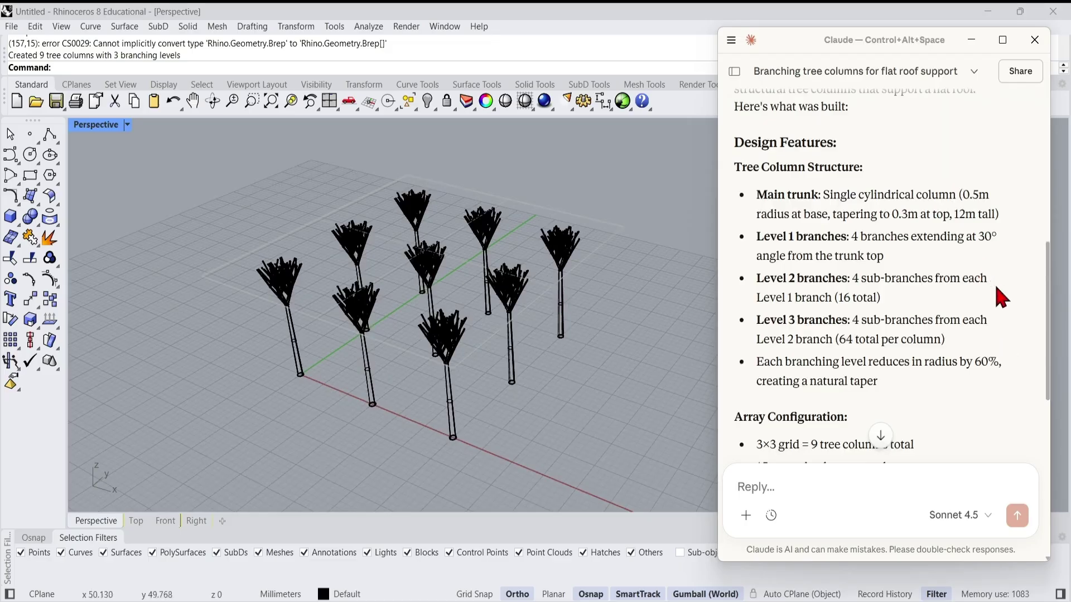
scroll(995, 288, "down", 4)
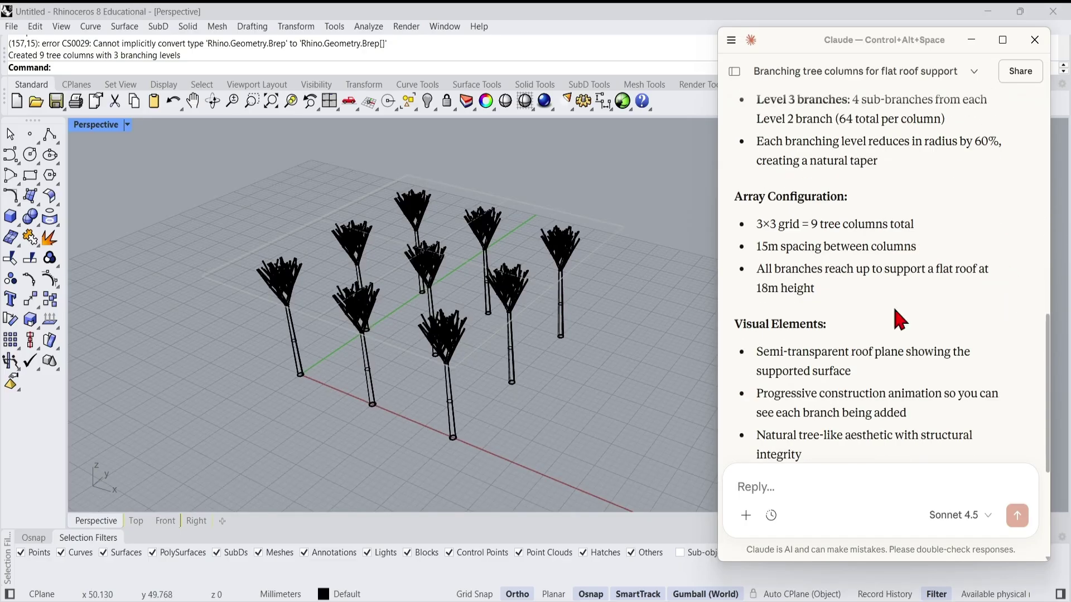
Check the spacing between two neighbouring column bases in Rhino with a temporary polyline, and return to Claude.
left_click(49, 134)
left_click(454, 438)
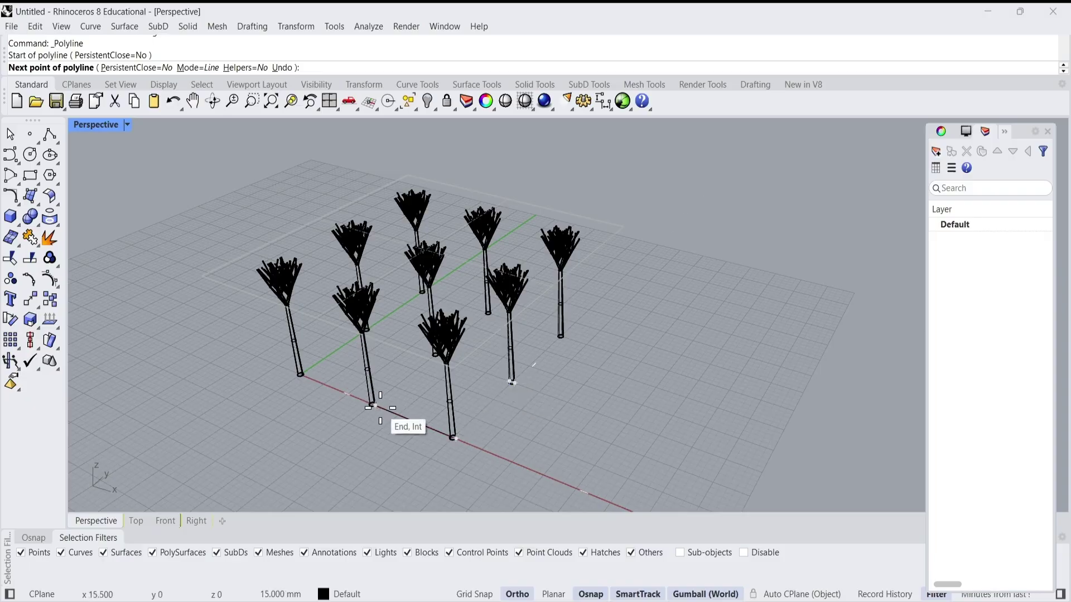
key("Escape")
key("ctrl+alt+space")
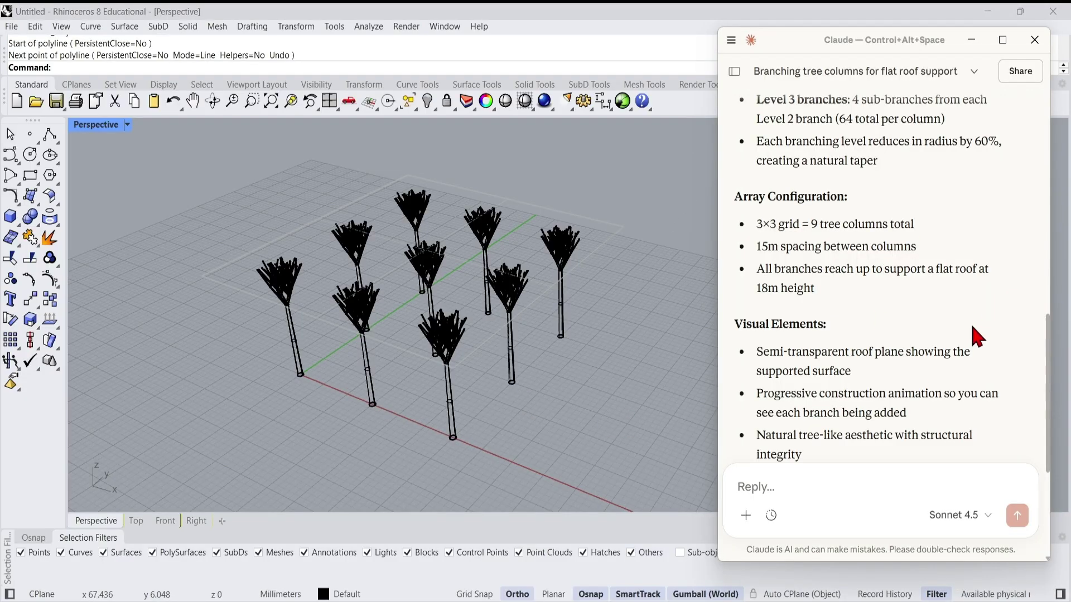
Ask Claude to reduce the number of sub branches, change the grid to 18m x 18m and create a 6x6 array of structures.
scroll(974, 331, "down", 2)
scroll(974, 326, "up", 6)
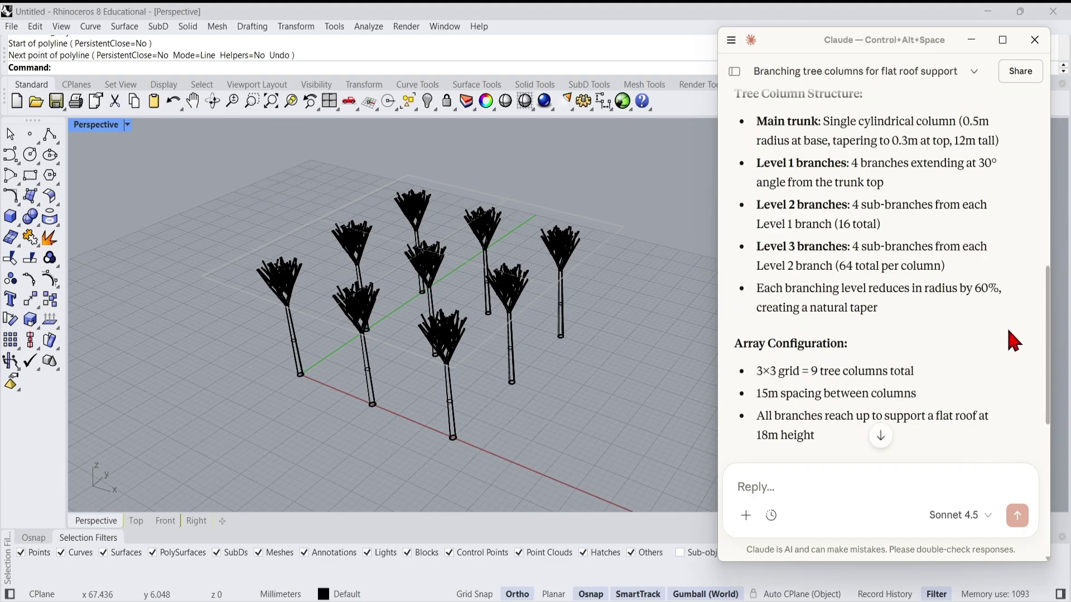
scroll(550, 318, "up", 8)
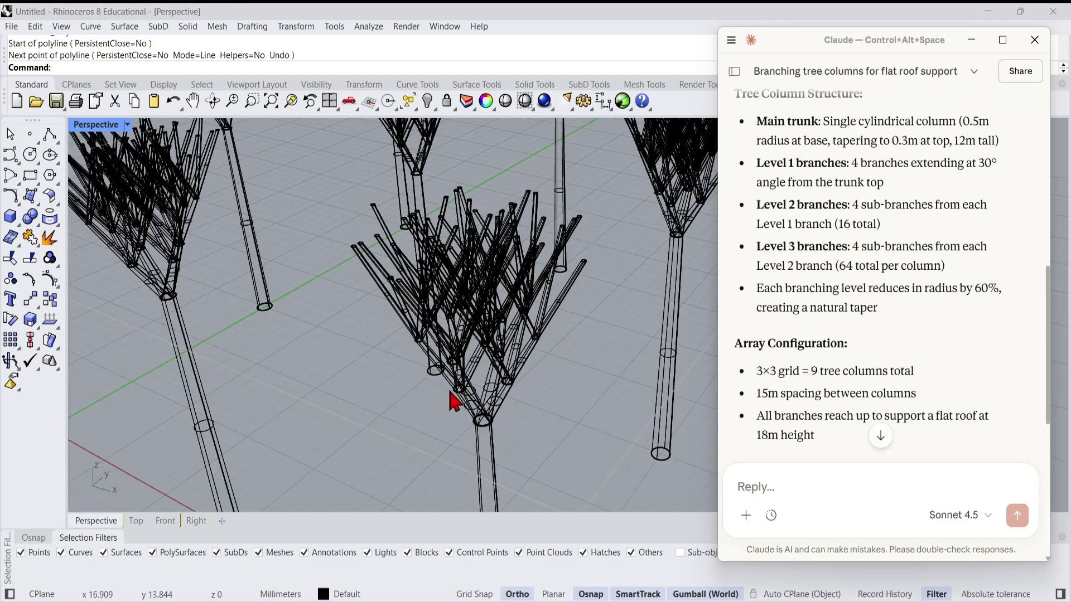
scroll(446, 396, "down", 6)
left_click(748, 485)
type("reduce the number of sub branches, change the grid to 5x5 15m and create array of it)")
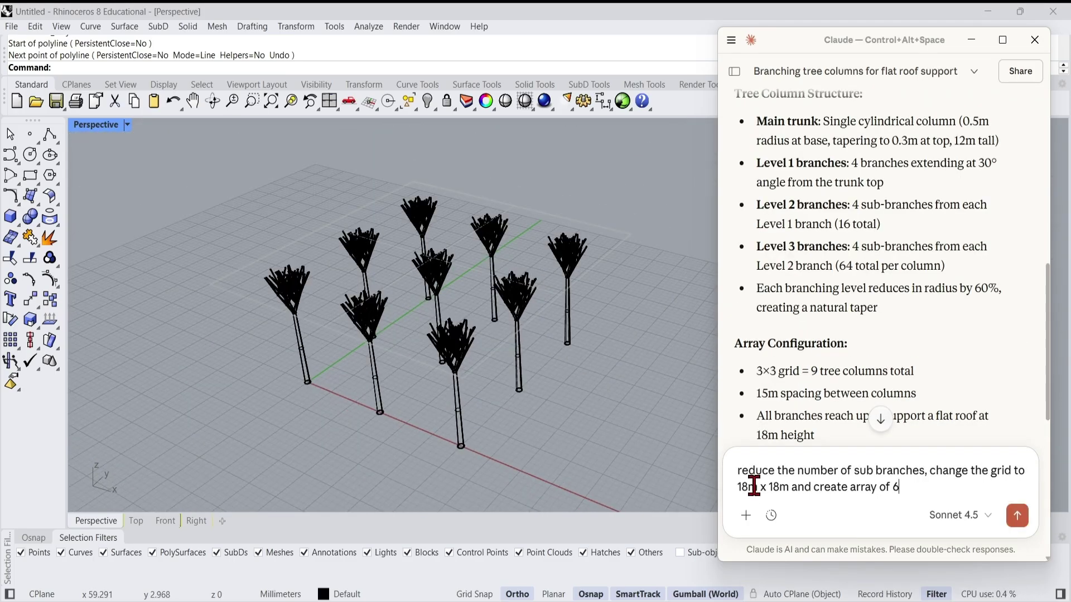
left_click(1017, 516)
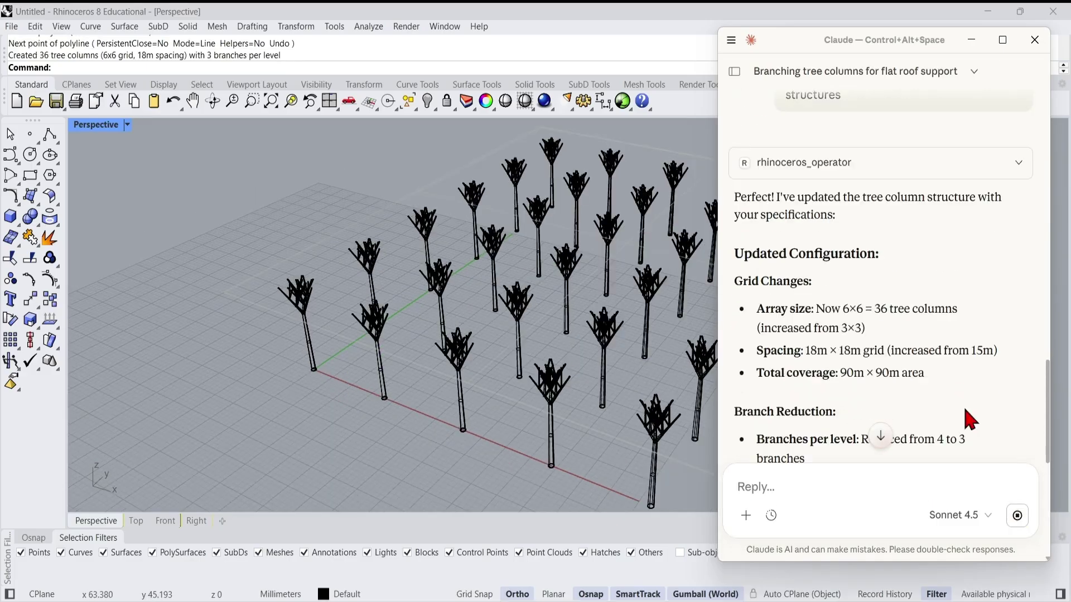
Review Claude's updated configuration and check the new column spacing with a temporary polyline between two corner columns.
scroll(1020, 378, "down", 2)
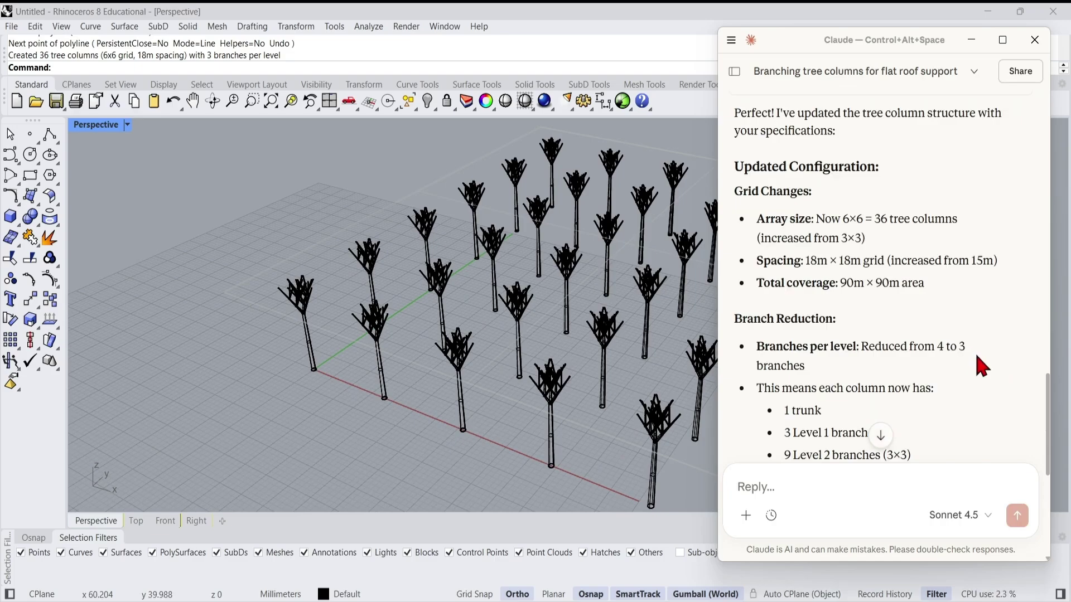
scroll(547, 349, "down", 3)
left_click(49, 134)
left_click(518, 480)
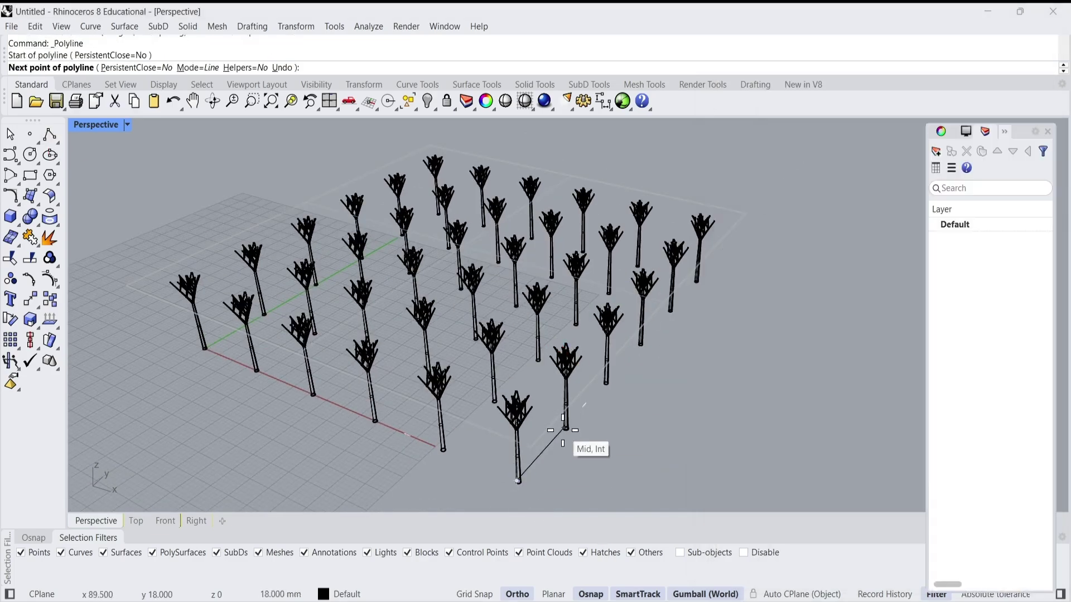
key("Escape")
key("alt+Tab")
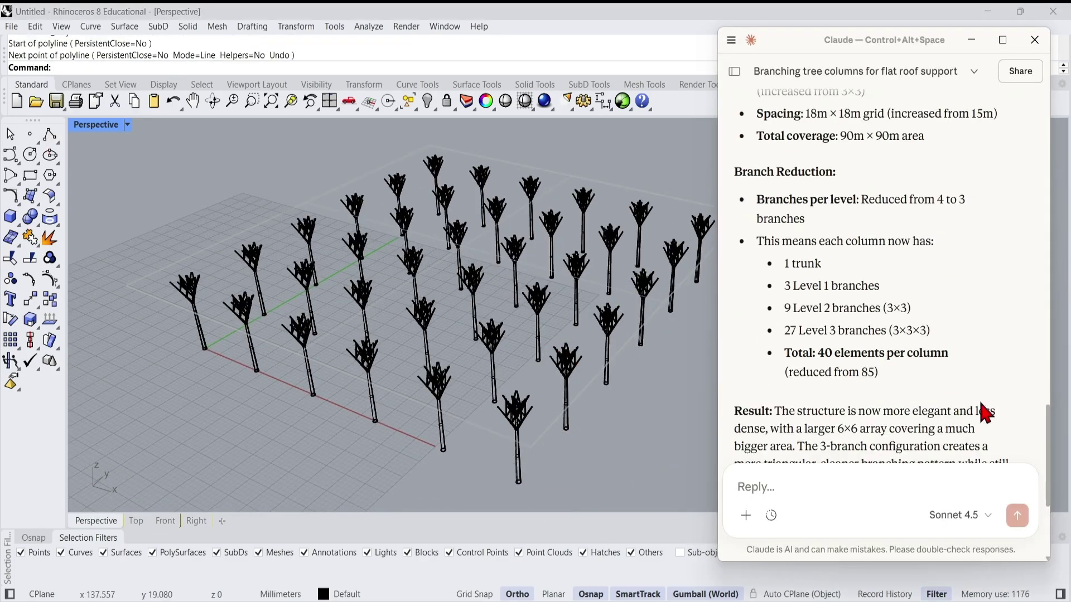
Ask Claude to "put each branch level on a different layer and different color".
scroll(986, 413, "down", 3)
left_click(826, 480)
type("put")
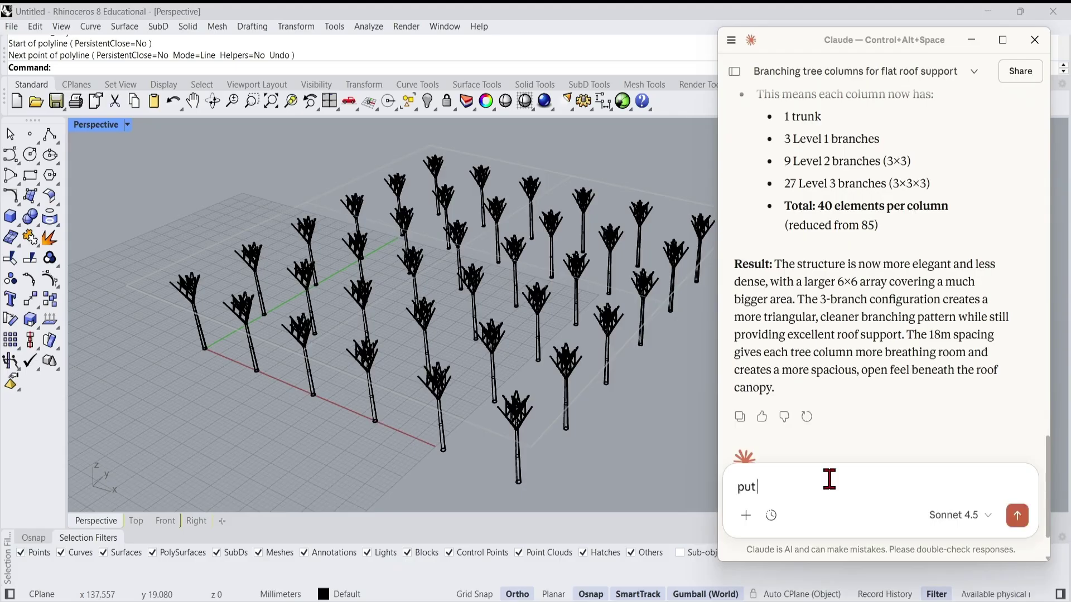
type(" each branch level on a different layer and different color")
key("Return")
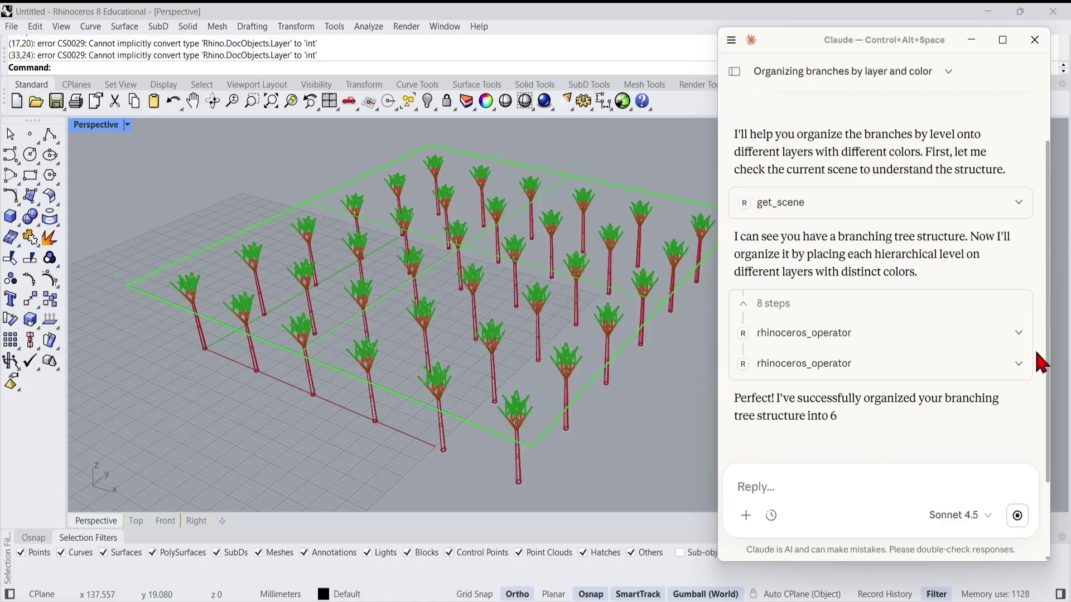
Read through Claude's layer organization summary with the name and color of each branch level.
scroll(895, 419, "down", 4)
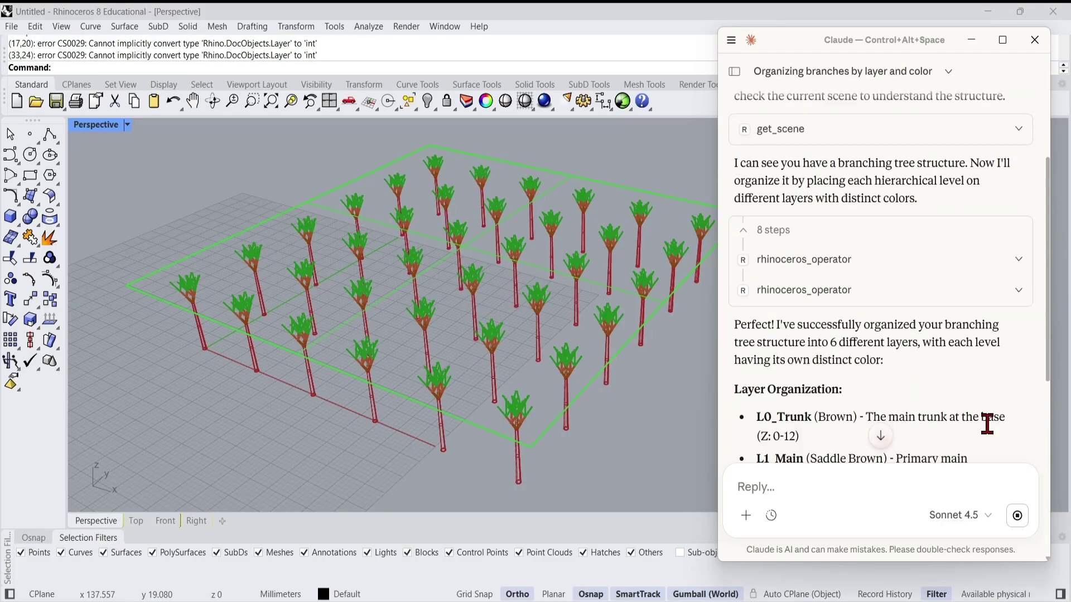
scroll(1016, 373, "down", 2)
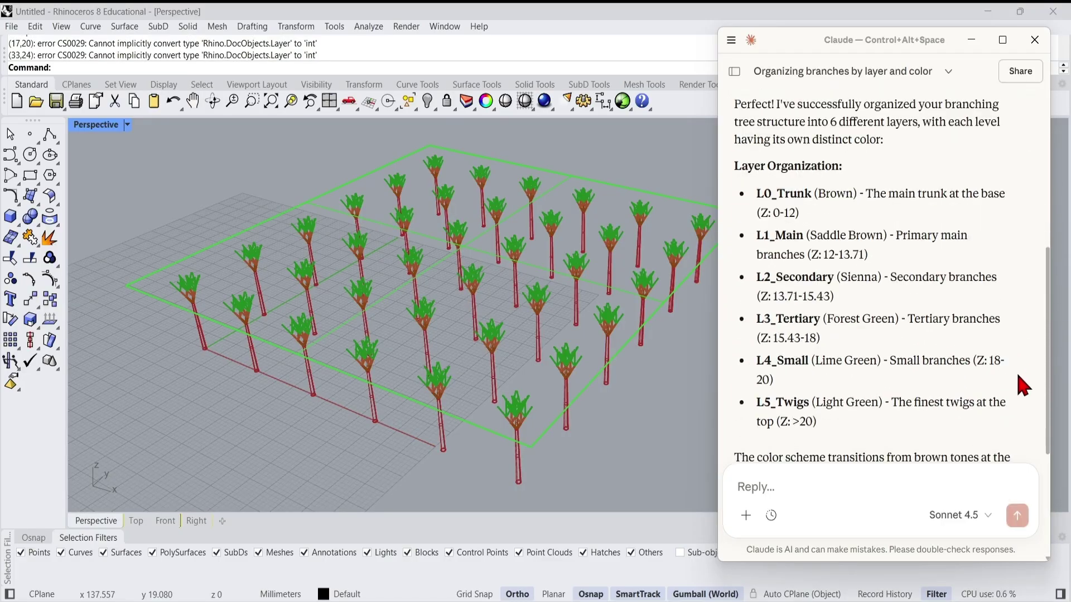
scroll(1030, 220, "down", 5)
scroll(946, 310, "up", 3)
Move the Claude window out of the way and widen Rhino's layer list to show its visibility and color columns.
left_click_drag(795, 43, 196, 55)
left_click(775, 293)
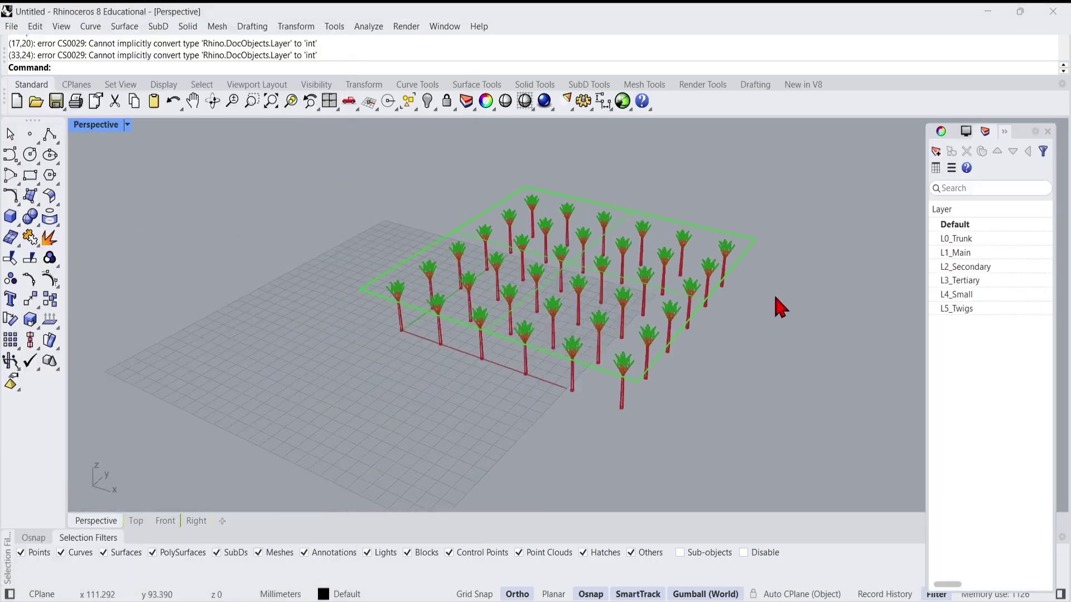
left_click_drag(927, 320, 811, 322)
Toggle the visibility of the layers from L0_Trunk to L5_Twigs to check which elements each one holds.
left_click(892, 222)
left_click(969, 222)
left_click(968, 222)
left_click(971, 236)
left_click(968, 250)
left_click(968, 263)
left_click(969, 264)
left_click(969, 278)
left_click(969, 292)
left_click(968, 292)
Set the Perspective viewport's display mode to Shaded.
scroll(554, 378, "up", 5)
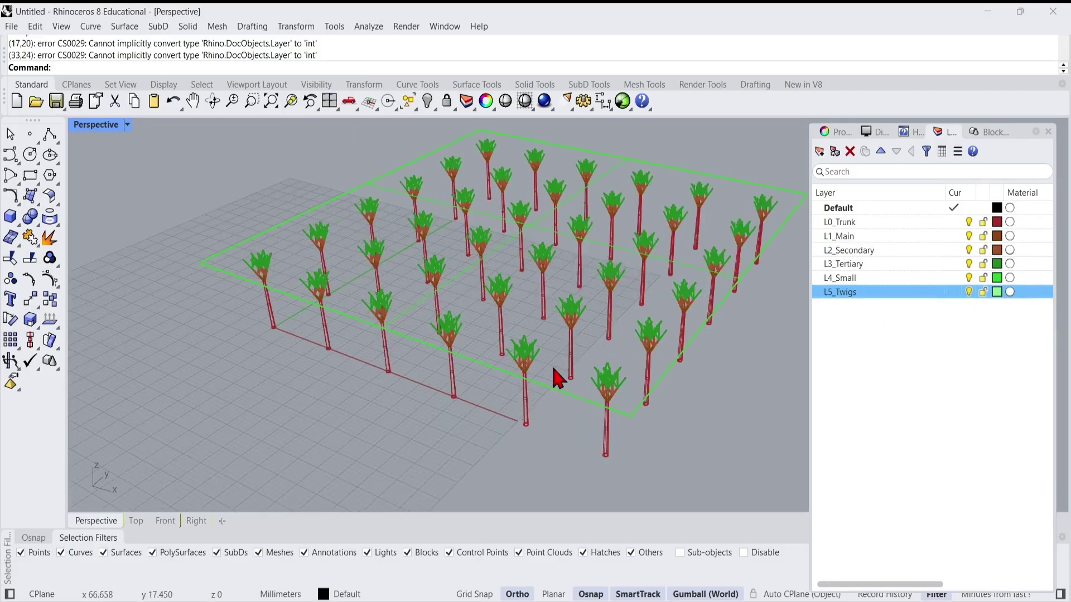
left_click(127, 124)
left_click(171, 120)
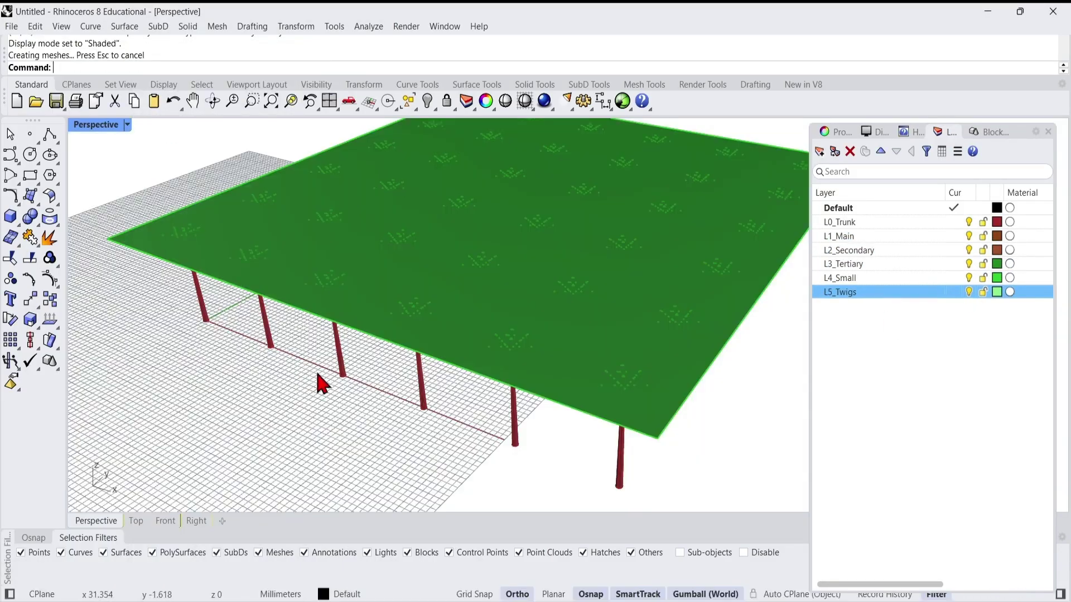
mouse_move(310, 351)
right_mouse_down()
mouse_move(312, 294)
mouse_move(310, 354)
mouse_move(281, 353)
right_mouse_up()
left_click(127, 124)
left_click(175, 104)
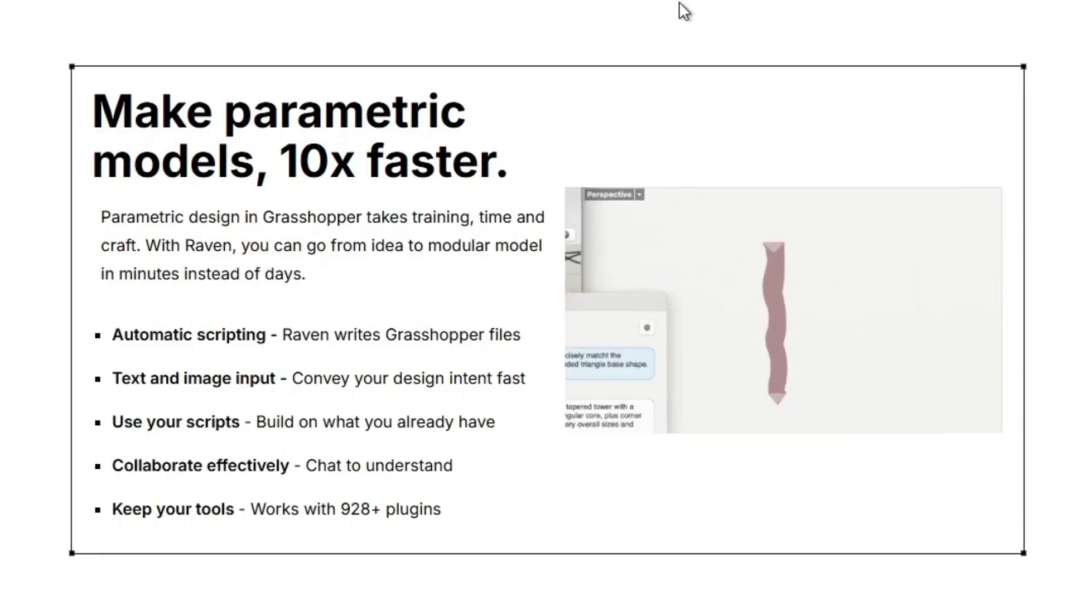
Find the Raven plugin in Rhino's Package Manager and install version 0.4.2.0.
left_click(513, 55)
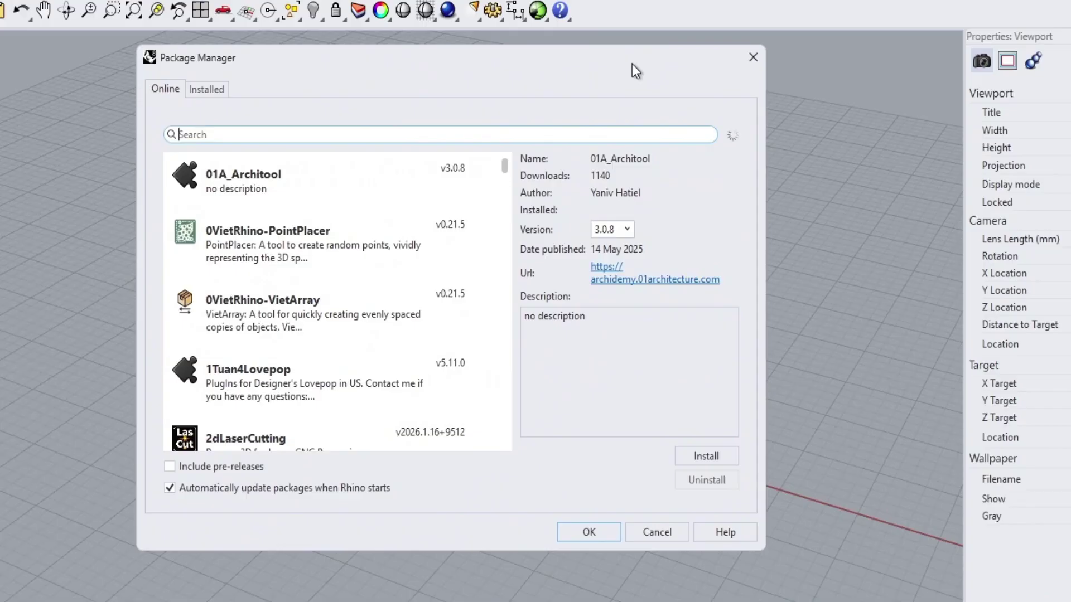
type("raven")
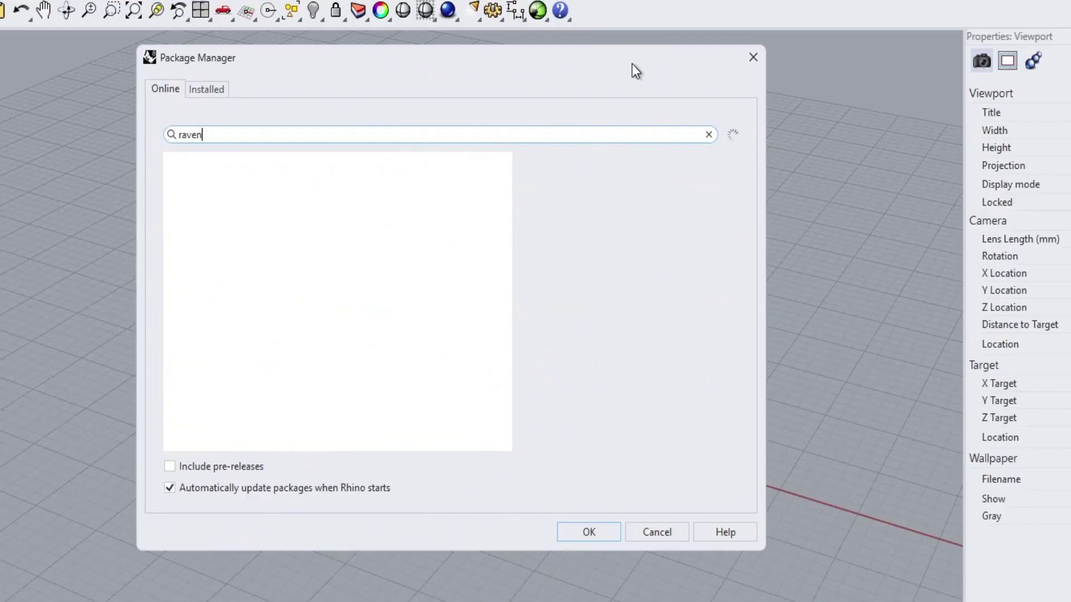
left_click(373, 181)
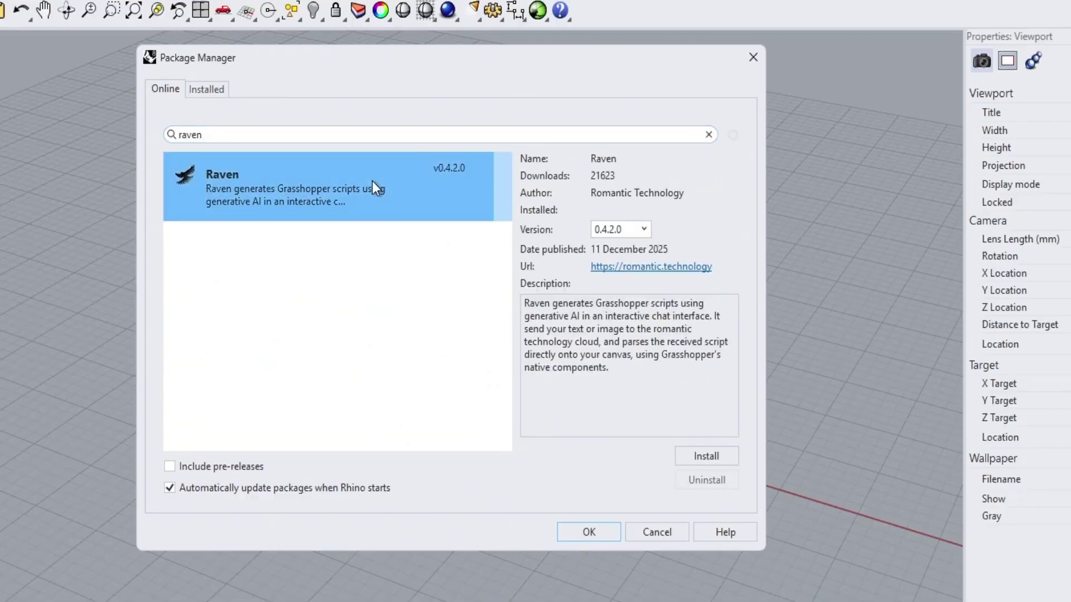
left_click(712, 458)
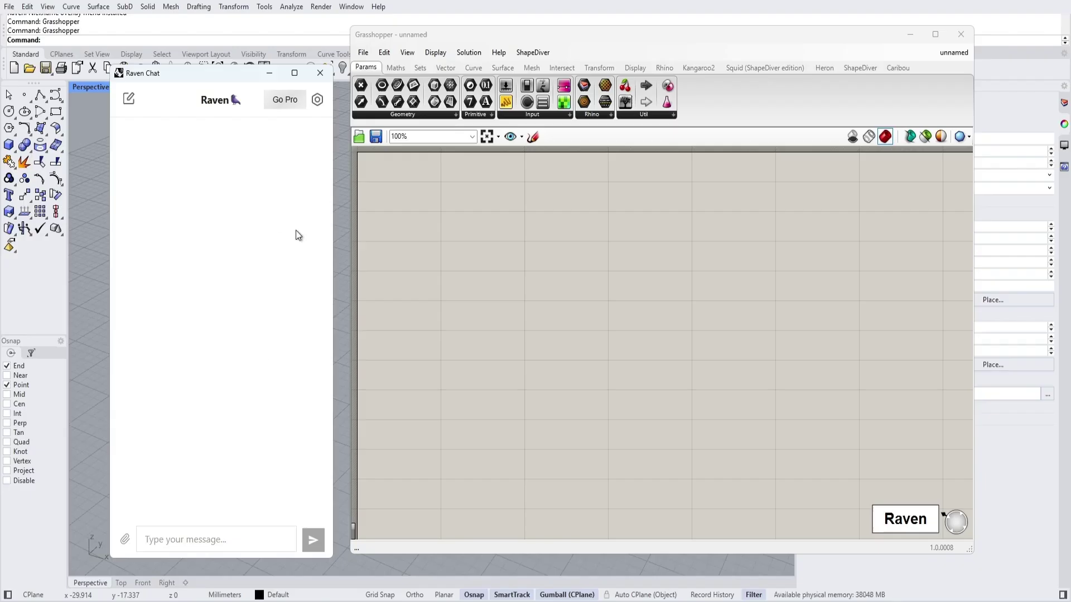
Open Raven's settings and look through the custom instructions field and the component context options.
left_click(316, 103)
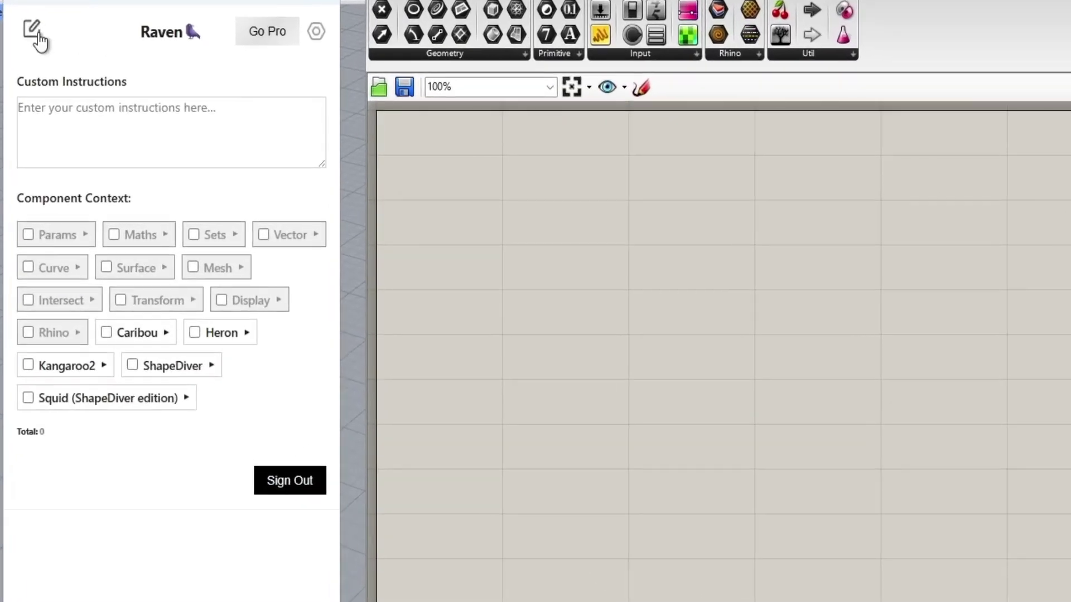
left_click(103, 118)
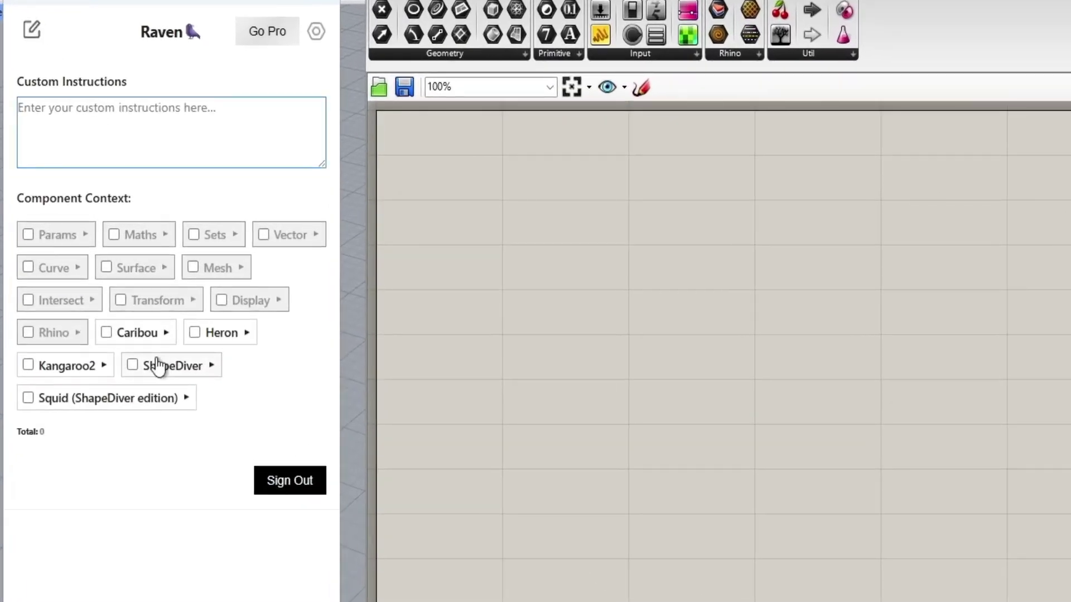
left_click(113, 241)
left_click(113, 242)
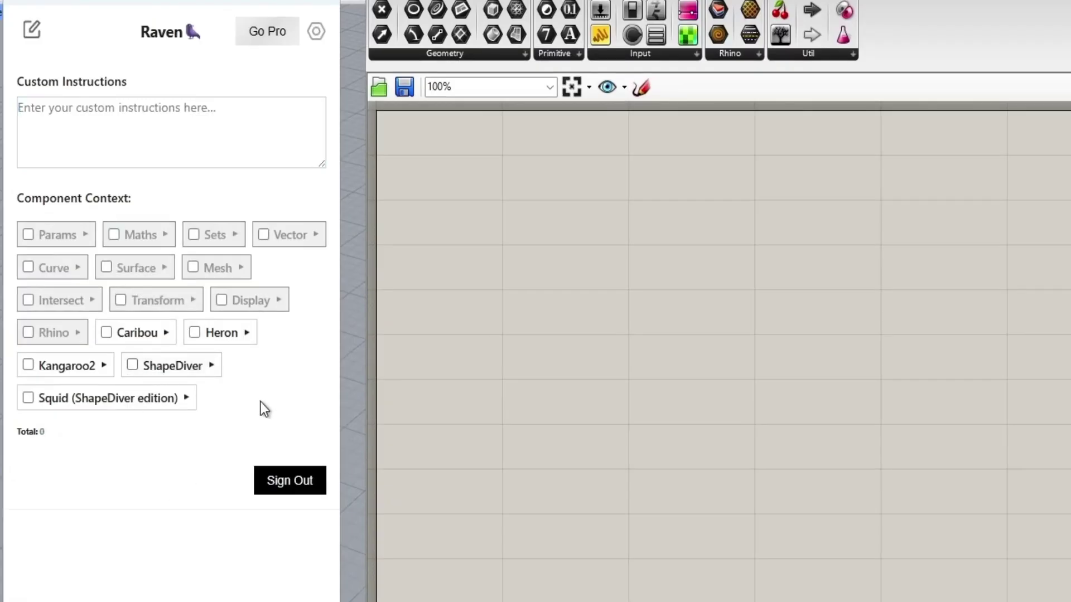
Give Raven a prompt for a residential twisting tower with 500-700m2 floor plates, heights of 150–300 meters and a total rotation of 90–270 degrees.
left_click(136, 113)
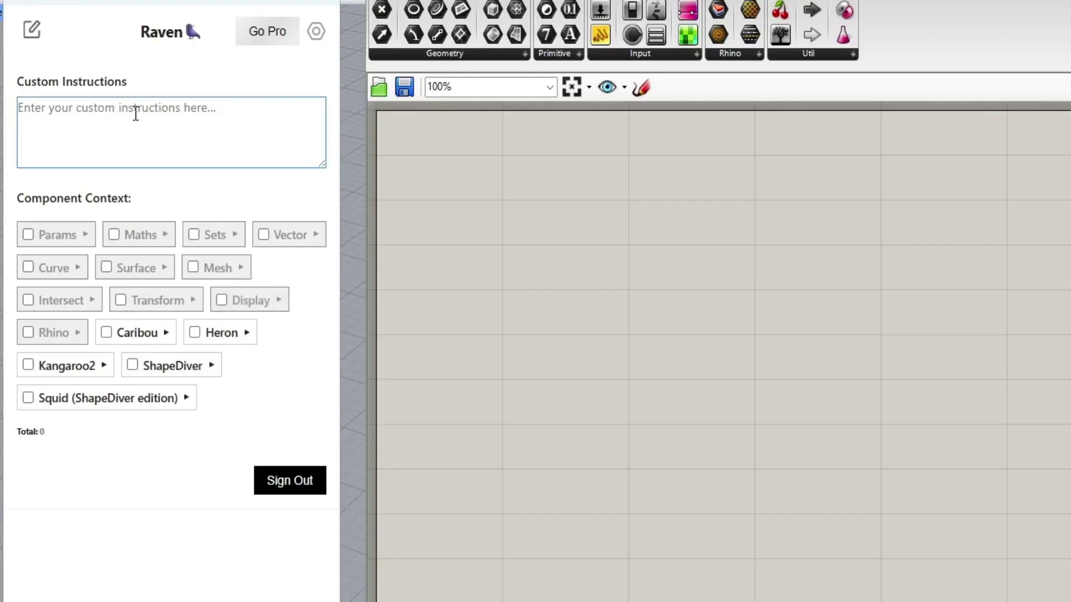
key("ctrl+v")
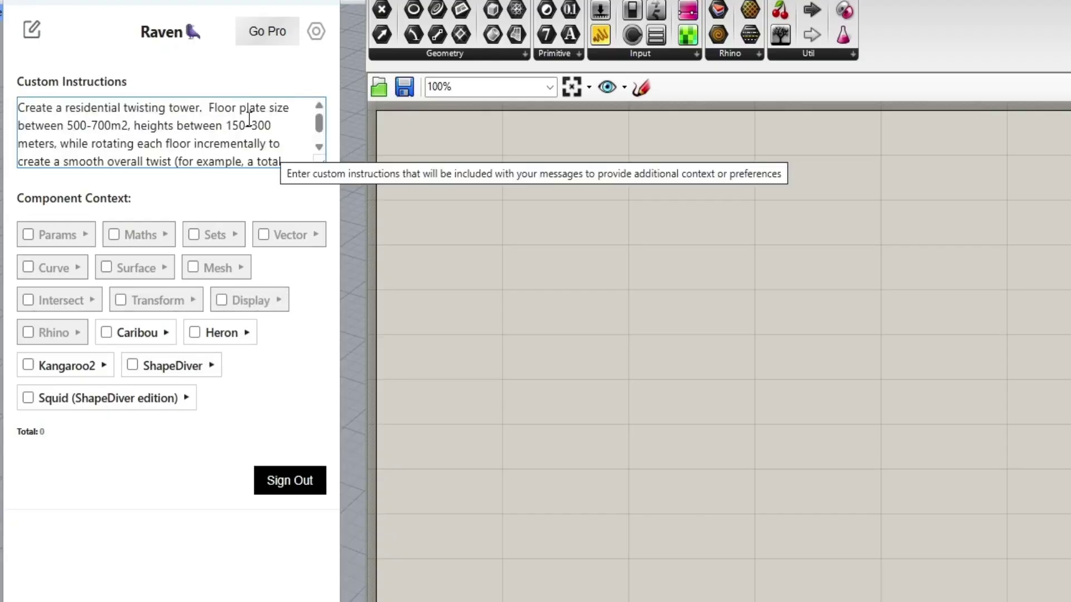
scroll(279, 135, "down", 1)
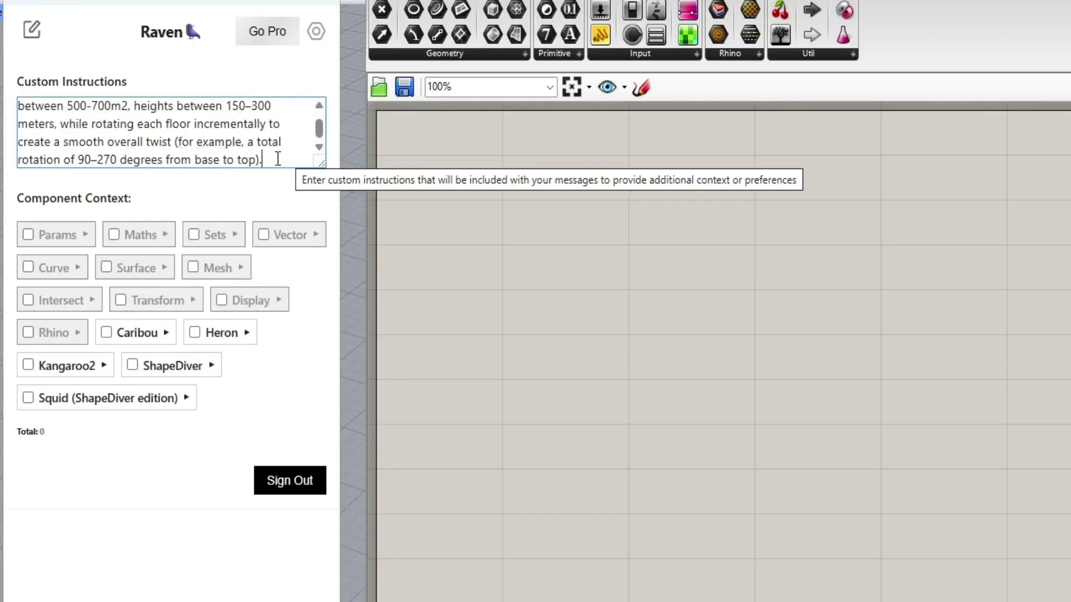
left_click_drag(322, 166, 302, 218)
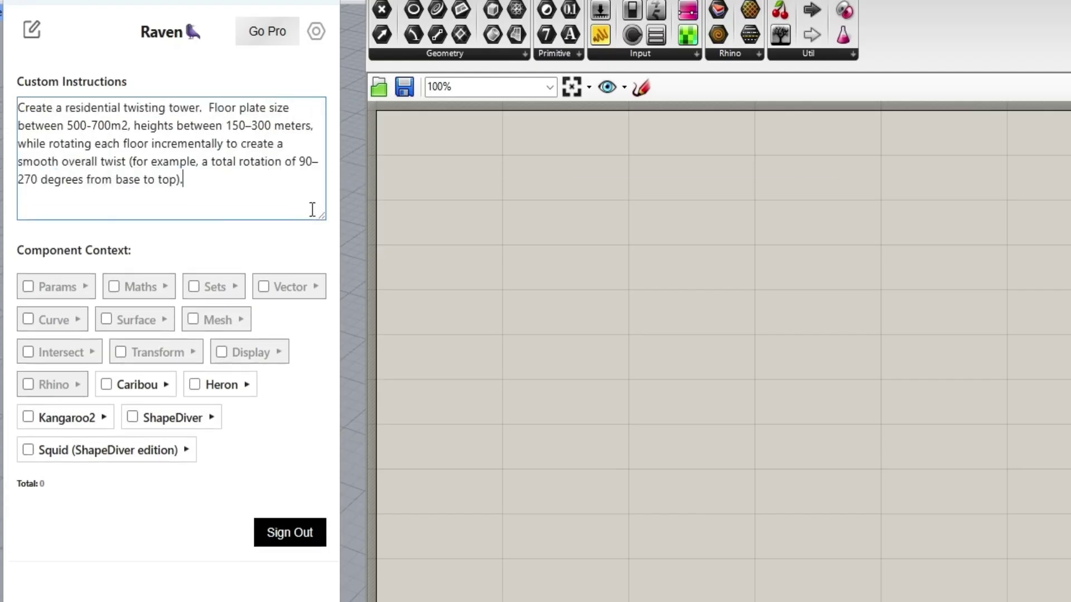
left_click(220, 182)
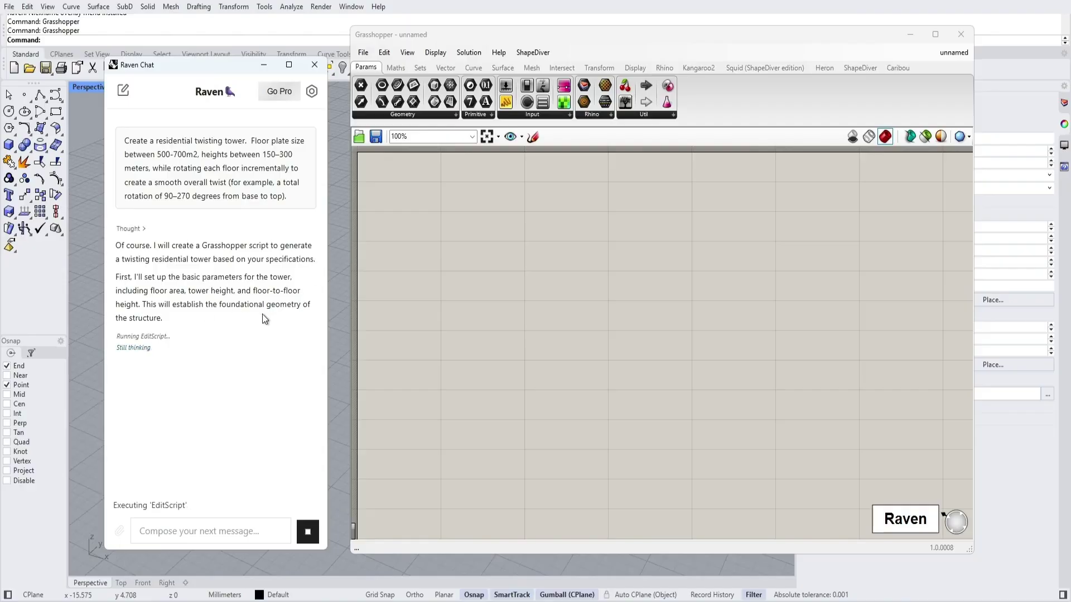
Move the Grasshopper window aside and examine the generated tower, Raven's script groups and the Inputs sliders.
left_click_drag(547, 39, 774, 40)
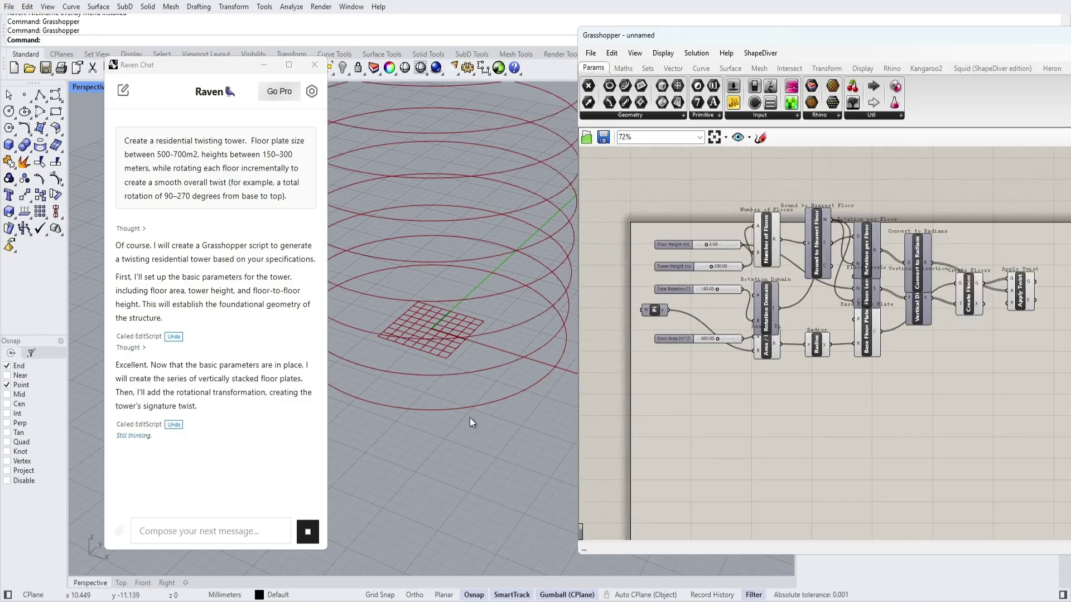
scroll(470, 418, "down", 5)
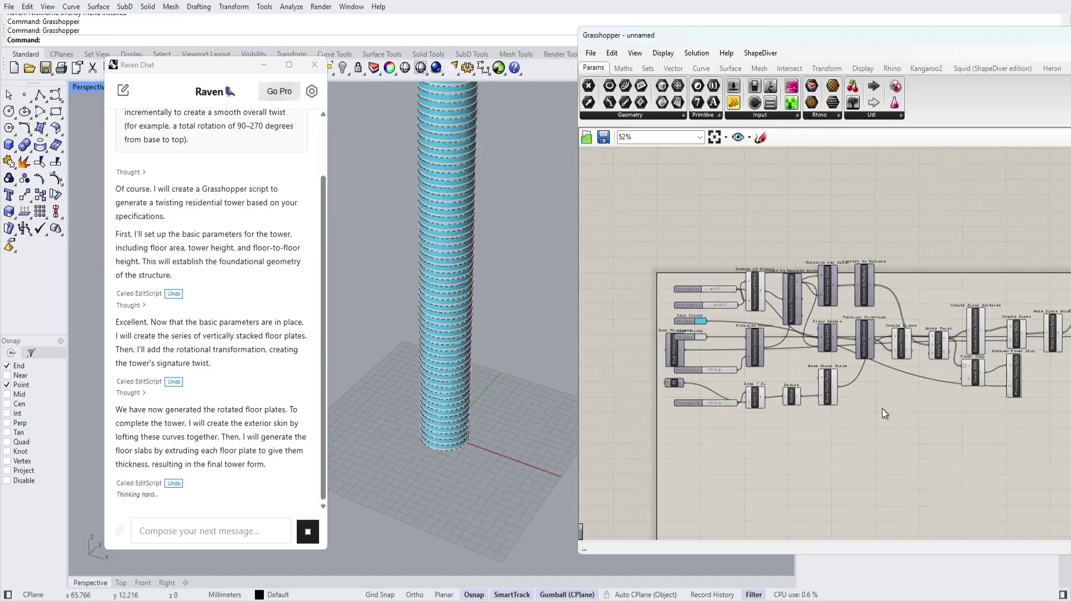
scroll(993, 332, "up", 3)
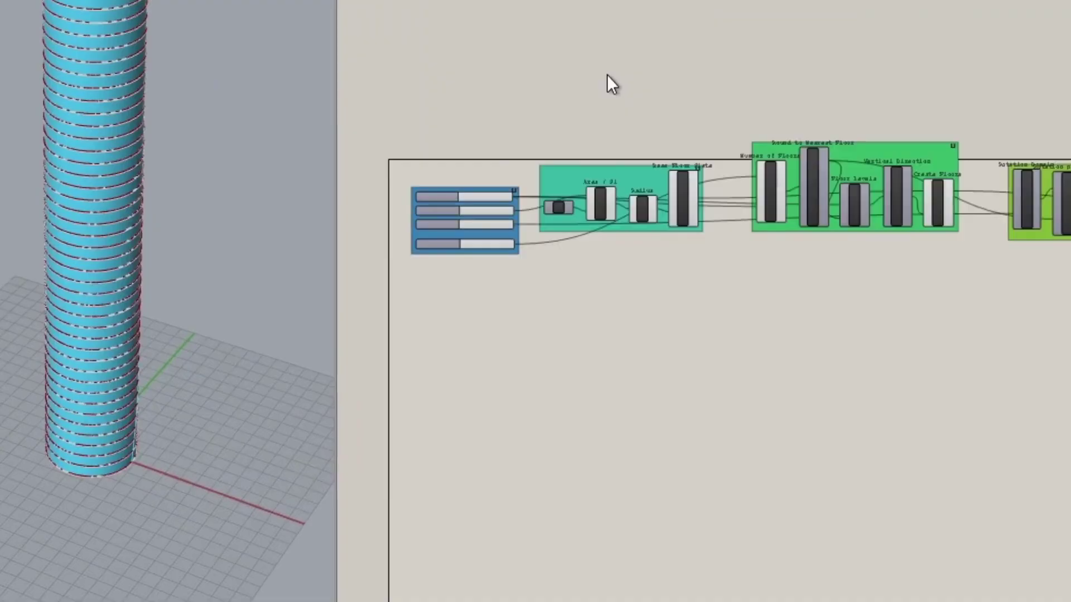
scroll(466, 158, "up", 3)
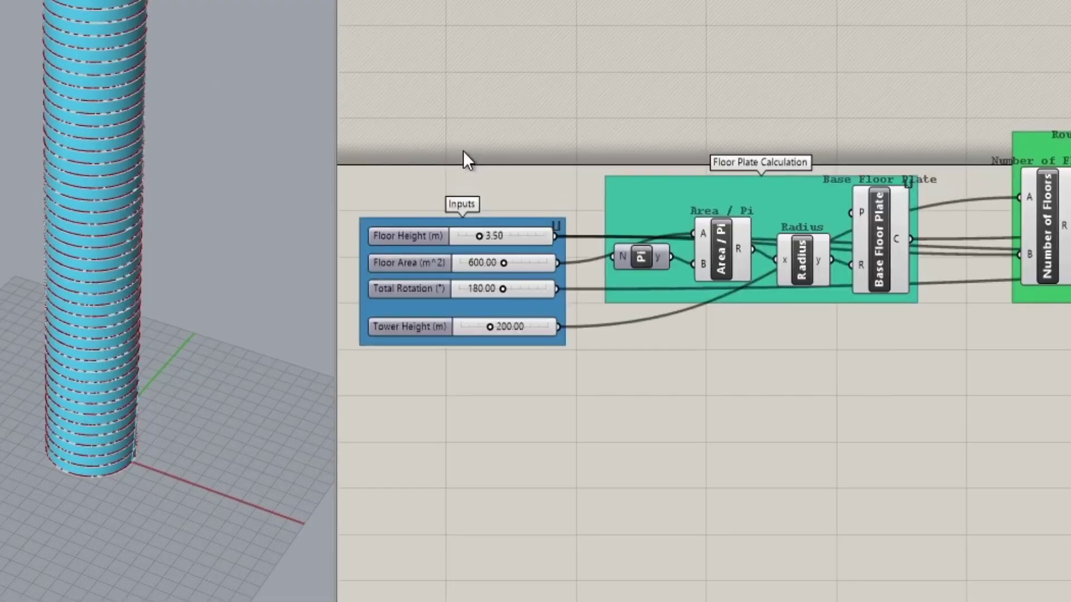
scroll(648, 273, "up", 3)
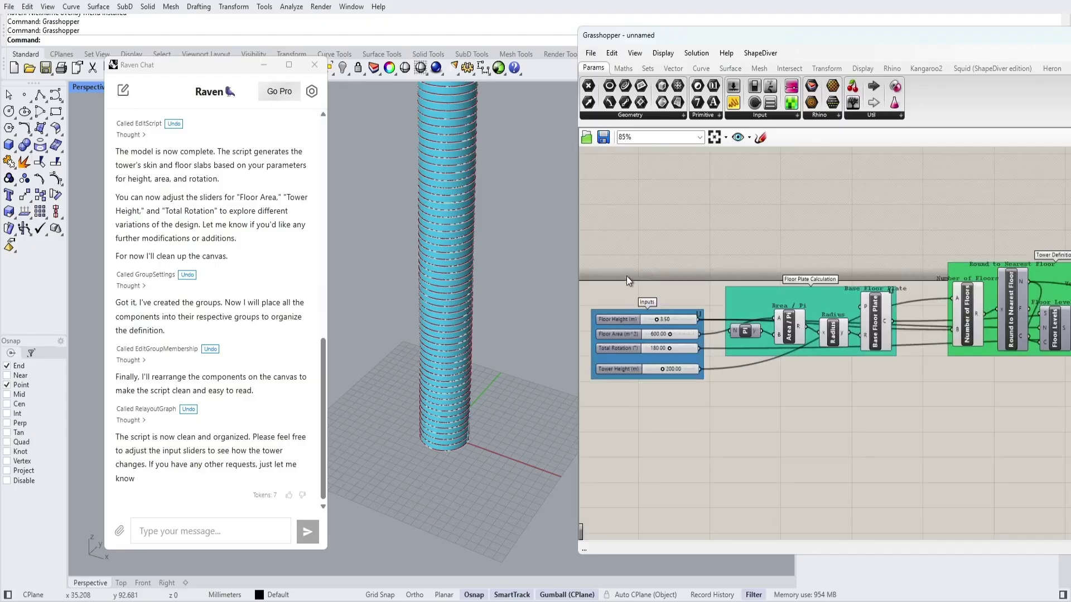
Adjust the tower's inputs to a floor height of 4.42 m, a total rotation of 163.80° and a tower height of 174.50 m.
scroll(626, 276, "up", 1)
right_click_drag(390, 400, 447, 329)
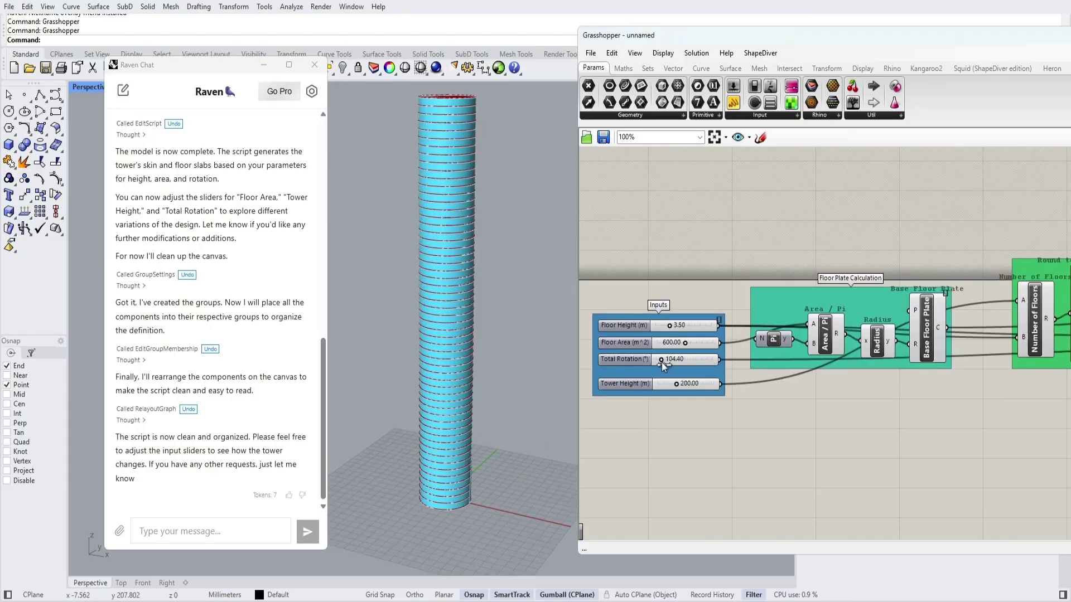
left_click_drag(661, 362, 679, 361)
Ask Raven to change the tower to a rectangular floor plate.
left_click(240, 531)
type("cha")
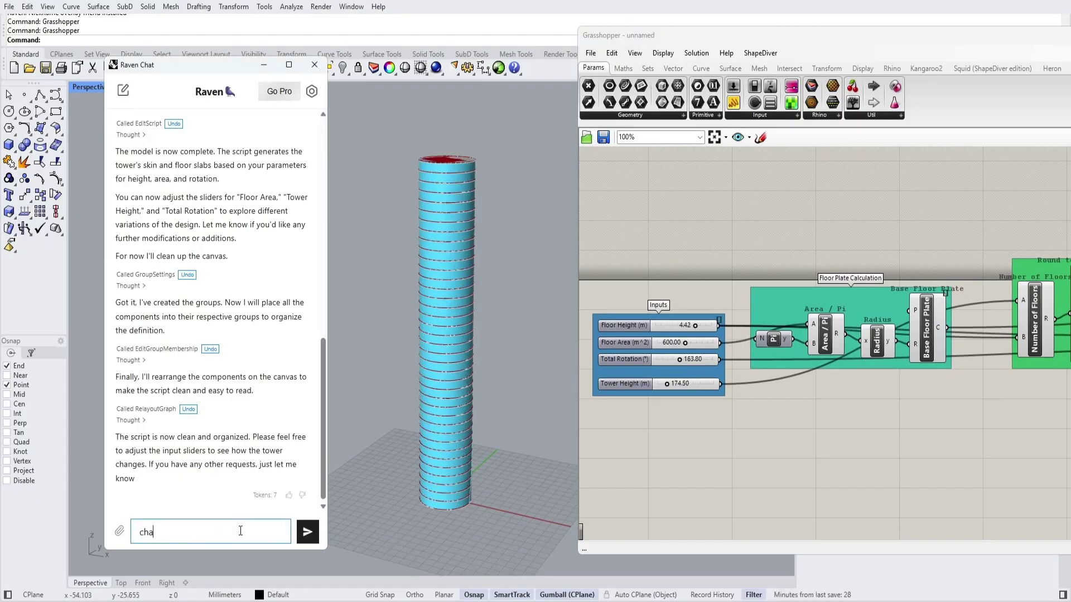
type("nge to a rectangular floor plate")
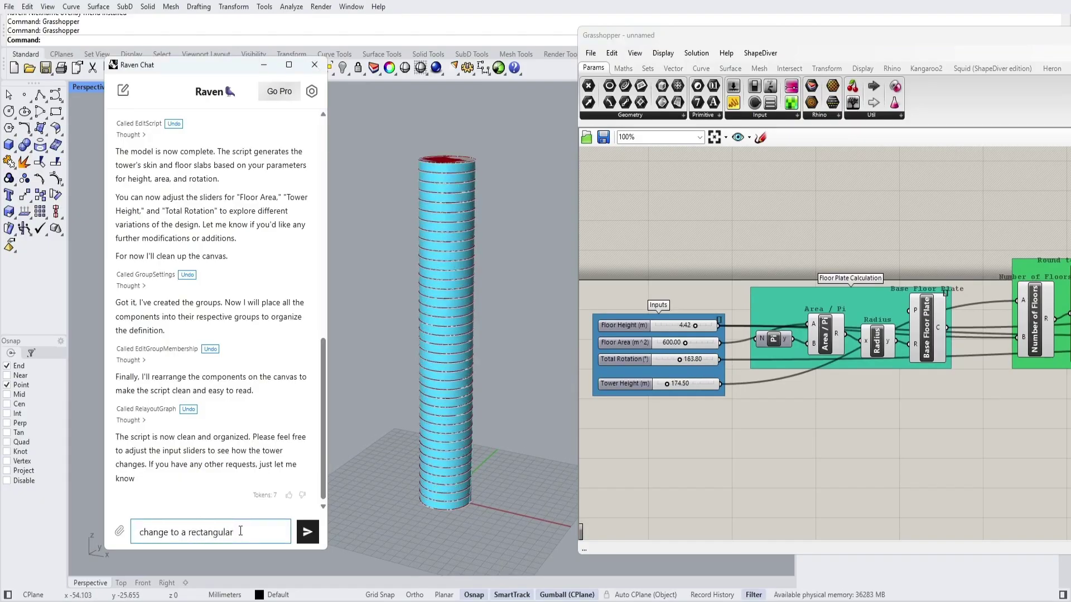
key("Return")
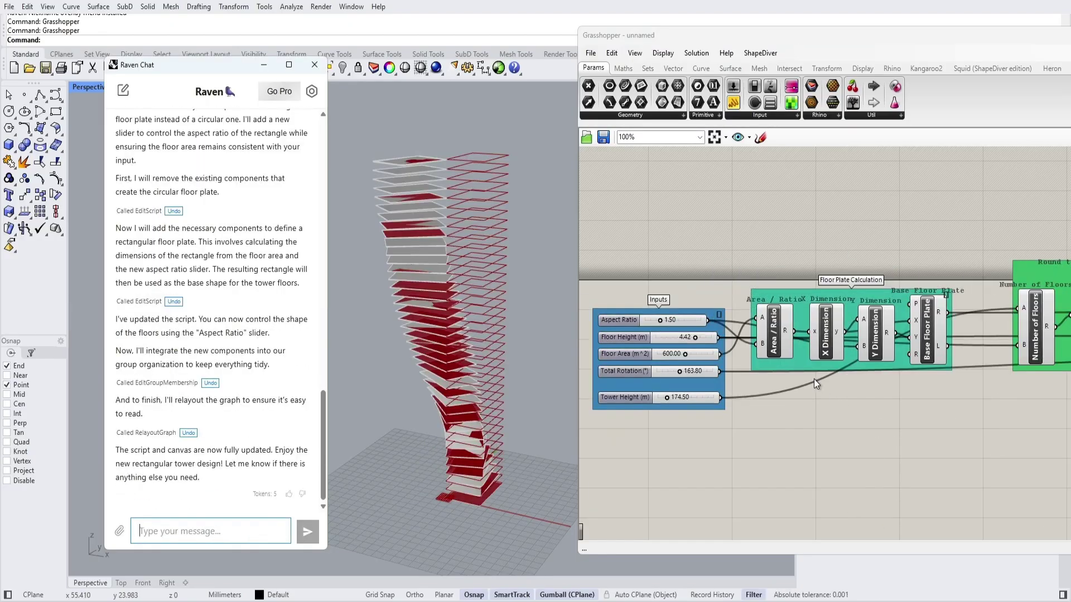
Set the rectangular tower's Total Rotation slider to 270.00°.
scroll(607, 345, "up", 2)
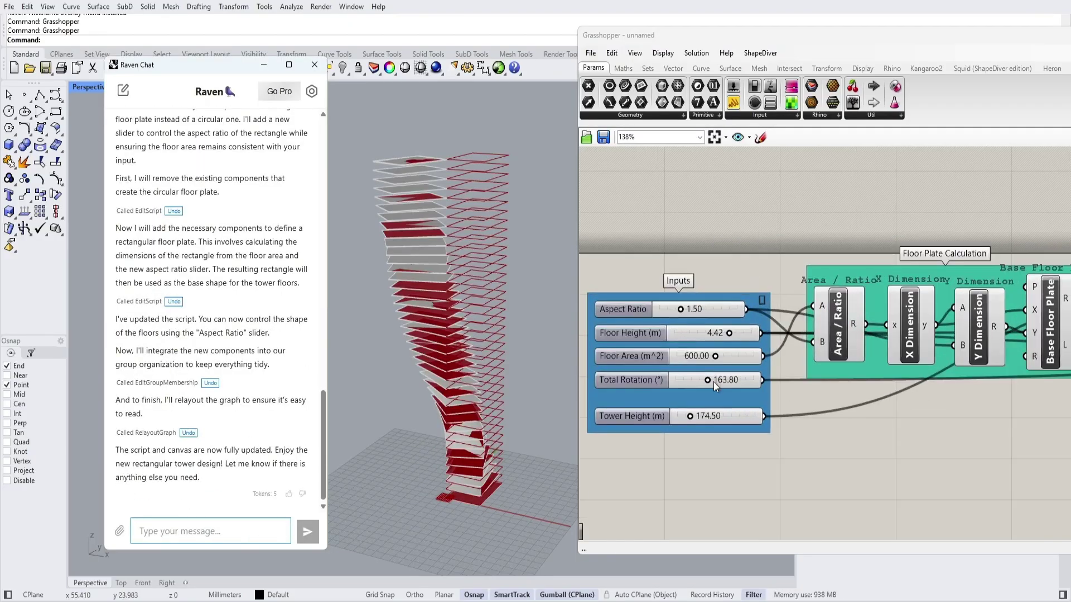
left_click_drag(708, 381, 779, 386)
left_click_drag(704, 393, 842, 402)
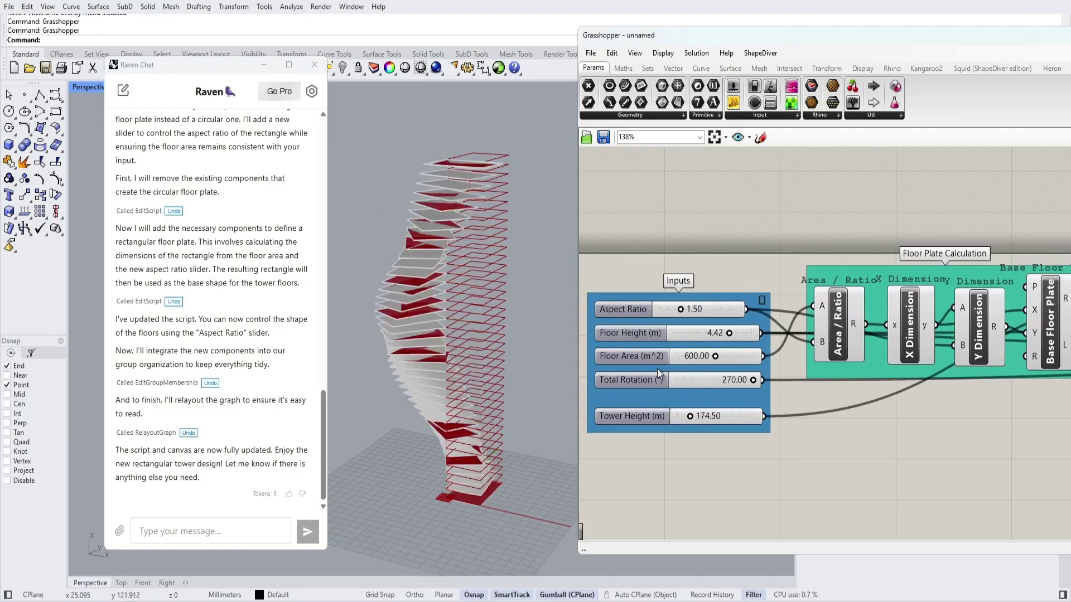
Inspect the error on the Tower Skin component and trace the script back through its groups to the Inputs sliders.
scroll(663, 370, "down", 5)
right_click_drag(1012, 403, 602, 395)
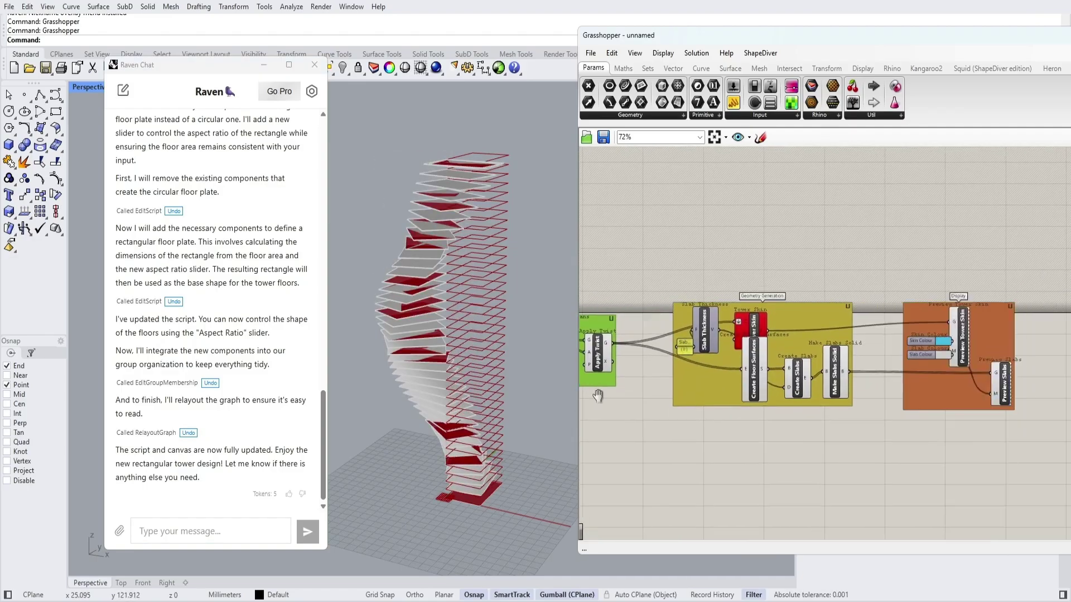
scroll(707, 337, "up", 3)
left_click(800, 312)
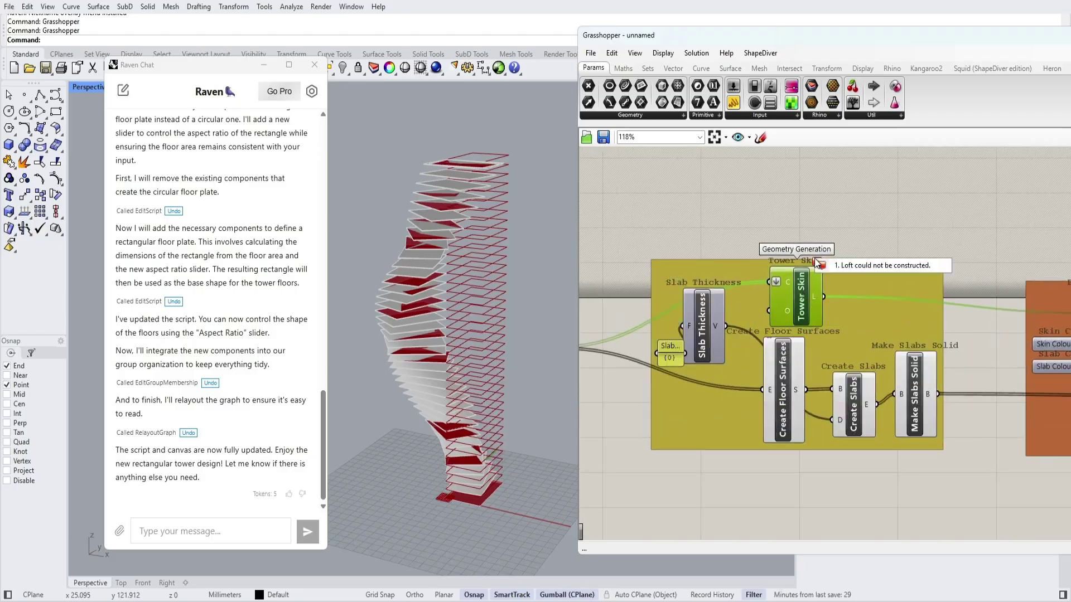
left_click(860, 211)
scroll(724, 347, "down", 2)
right_click_drag(757, 423, 945, 373)
right_click_drag(670, 481, 910, 490)
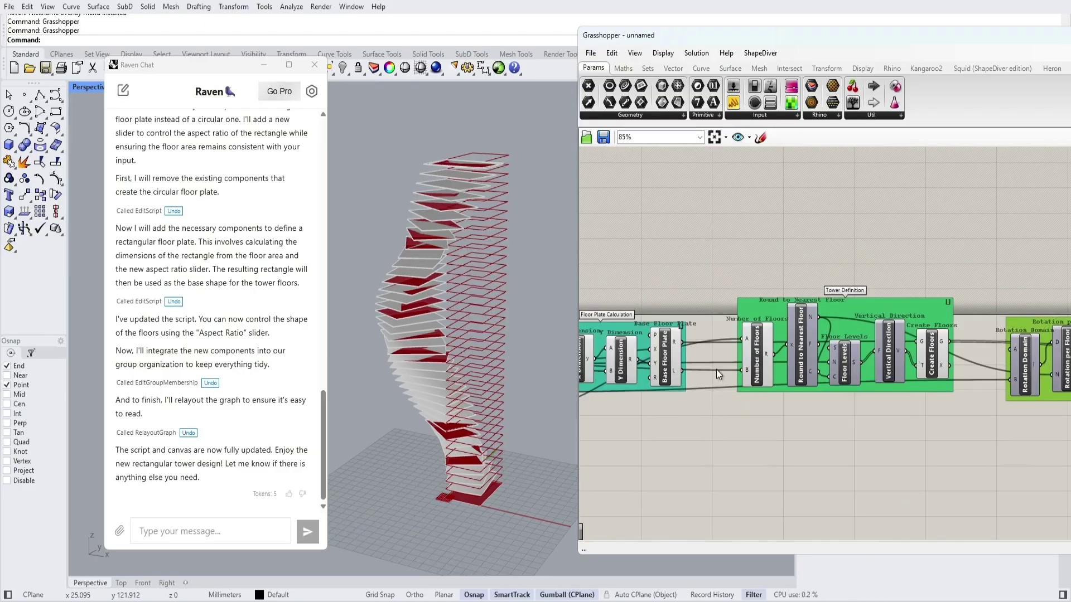
right_click_drag(634, 466, 933, 423)
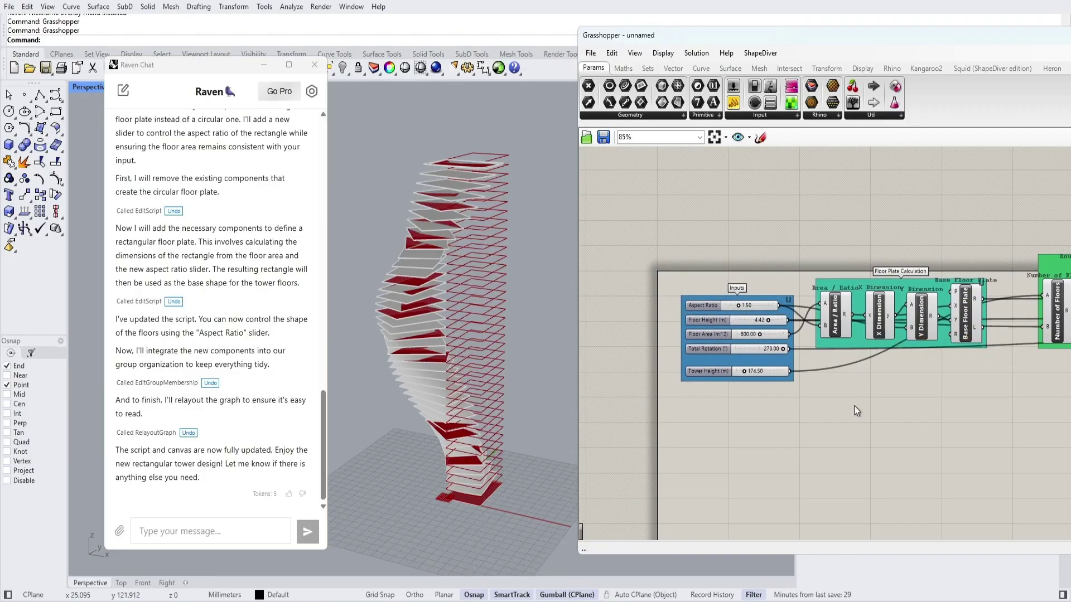
right_click_drag(852, 408, 805, 429)
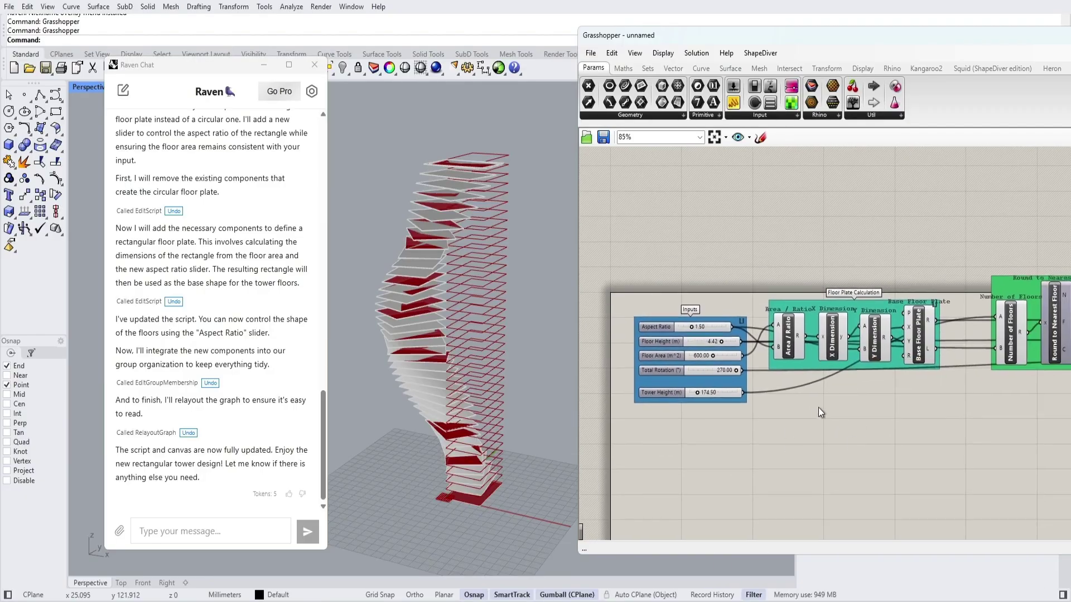
Ask Raven to change the rotation so that it runs from the centre of each floor.
left_click(194, 530)
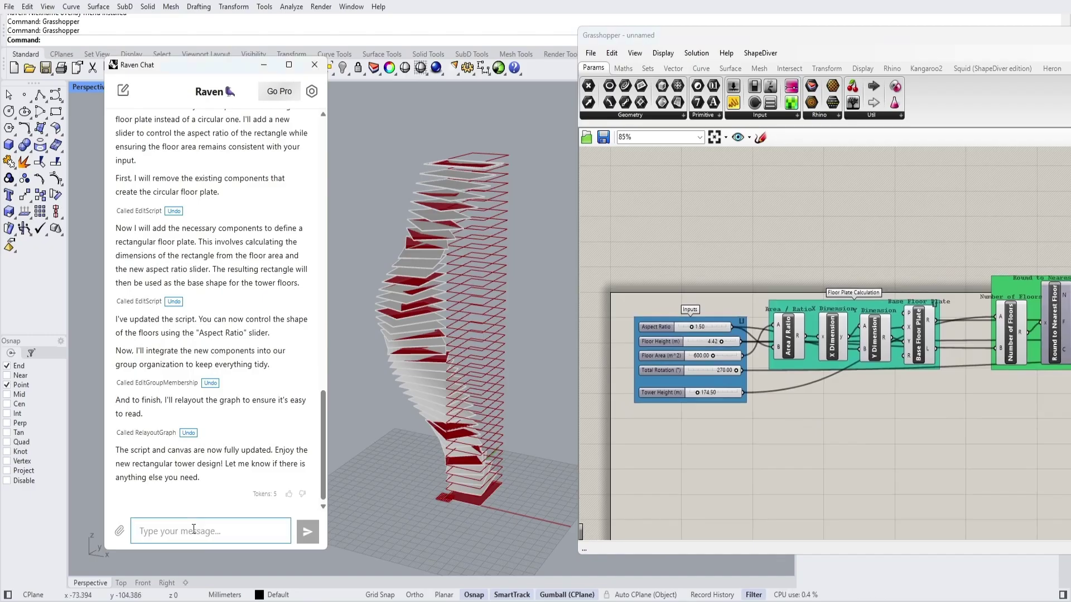
type("change the rotation to")
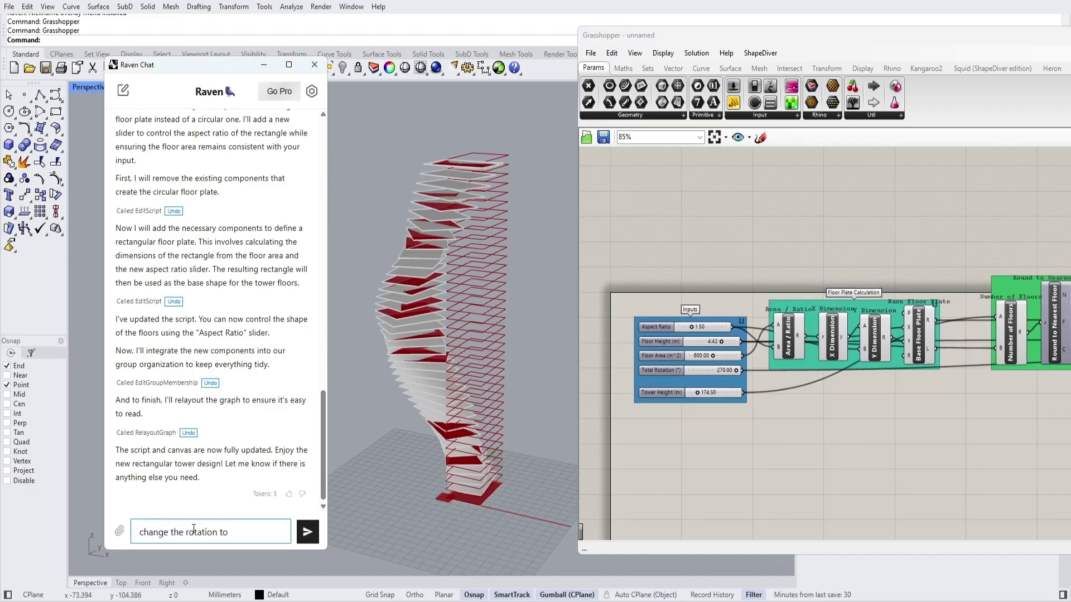
type(" from the centre of each floor")
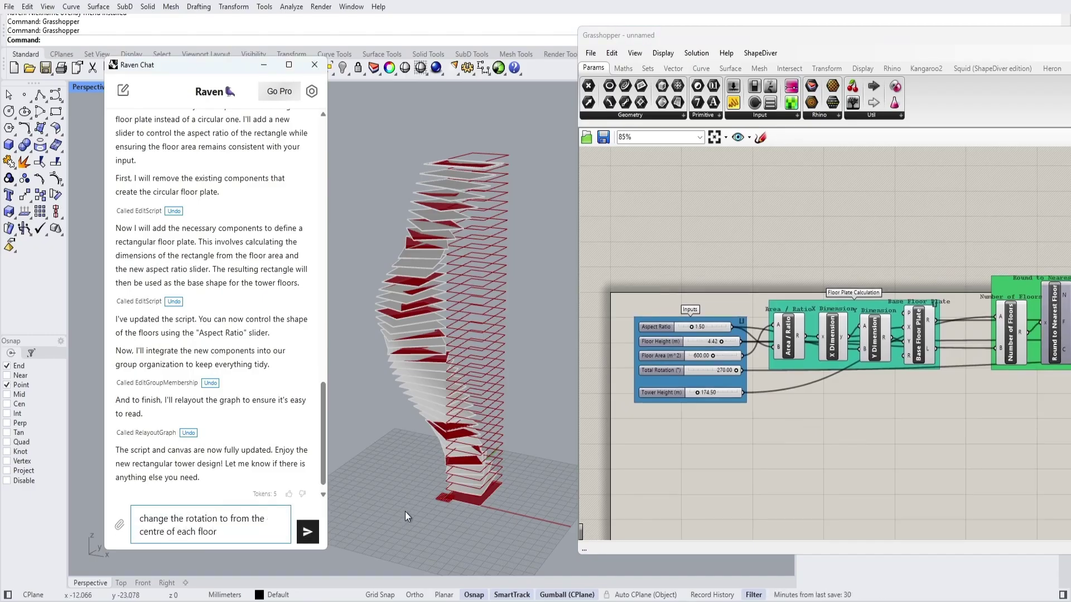
key("Return")
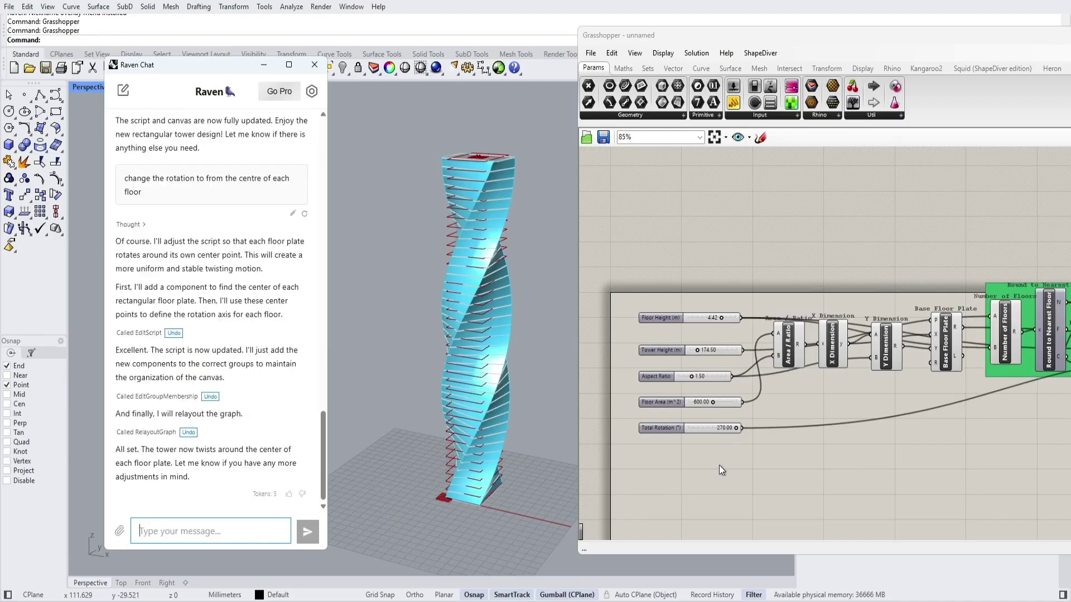
Fine-tune the total rotation, aspect ratio and tower height of the centre-twisted tower with the input sliders.
mouse_move(735, 428)
left_mouse_down()
mouse_move(678, 427)
mouse_move(729, 428)
left_mouse_up()
scroll(695, 374, "up", 3)
mouse_move(692, 374)
left_mouse_down()
mouse_move(747, 369)
mouse_move(665, 374)
mouse_move(693, 375)
left_mouse_up()
left_click_drag(707, 337, 709, 340)
Look over the remaining component groups of the updated tower script, from Tower Definition to Display.
scroll(677, 367, "down", 4)
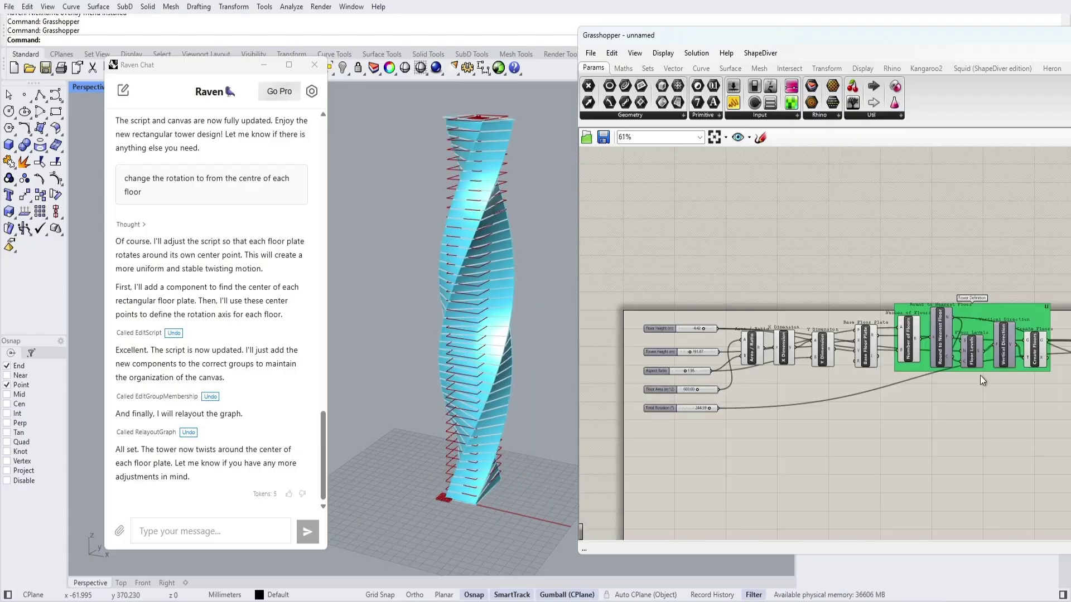
right_click_drag(978, 373, 623, 394)
scroll(717, 410, "down", 4)
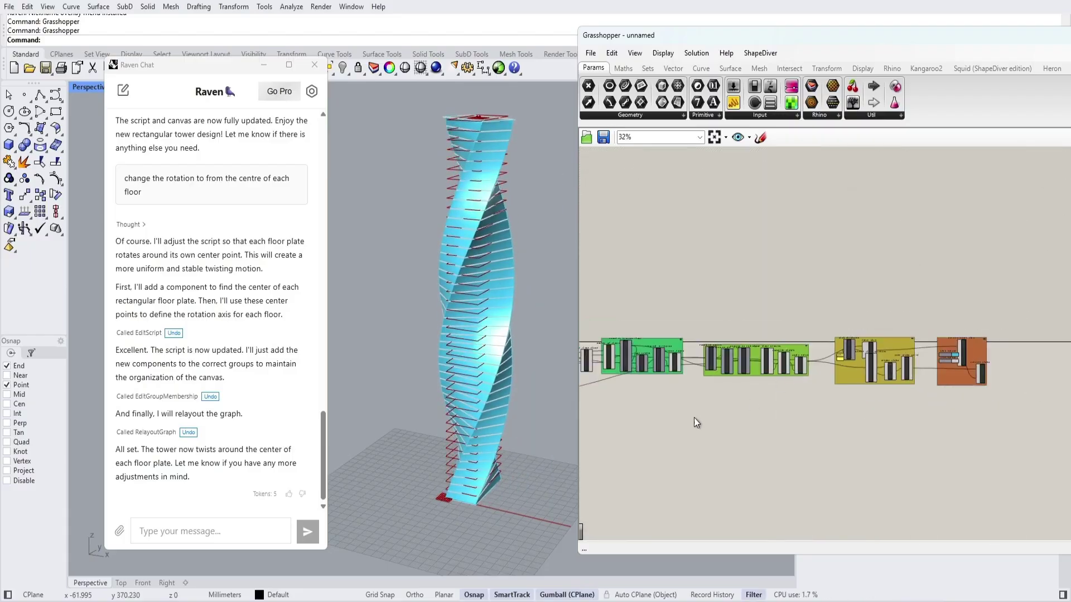
Ask Raven to add a graph mapper to control the tower's rotation logic.
scroll(854, 391, "up", 8)
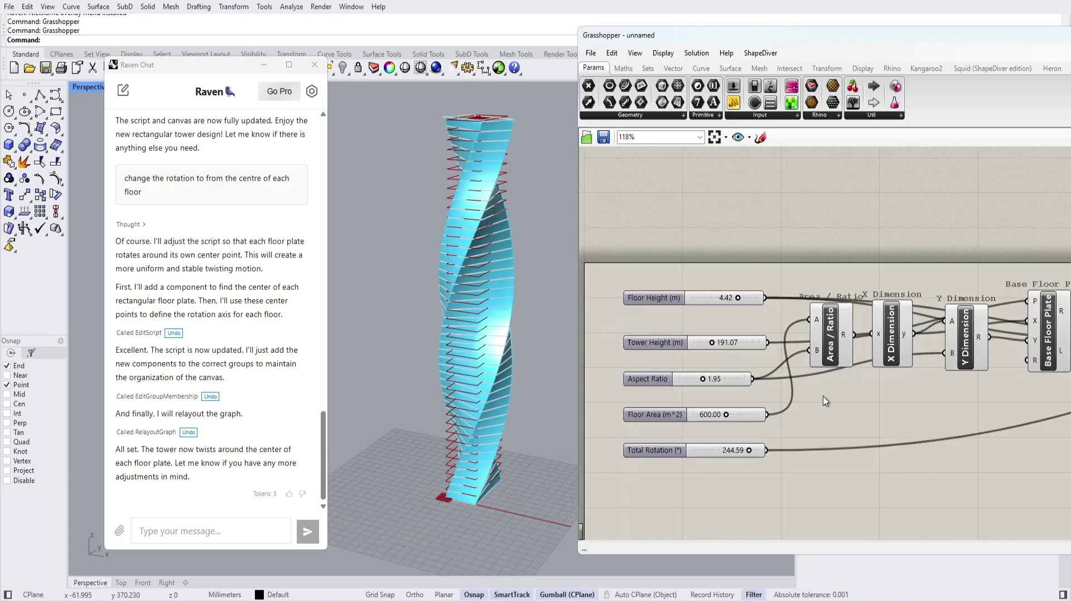
left_click(210, 532)
type("add a graph mapper t")
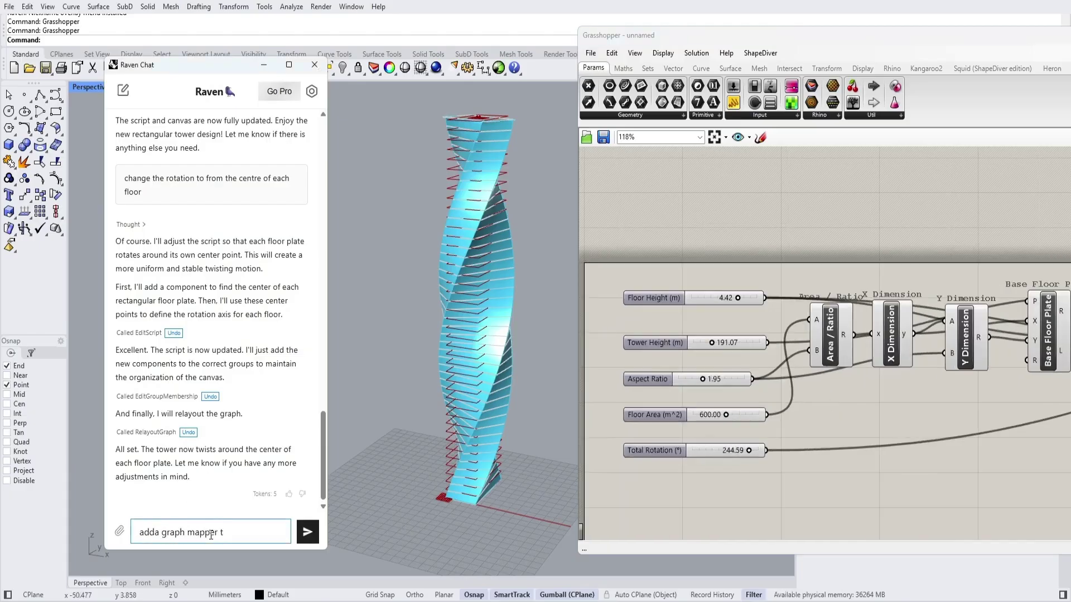
type("o control the rotation logic")
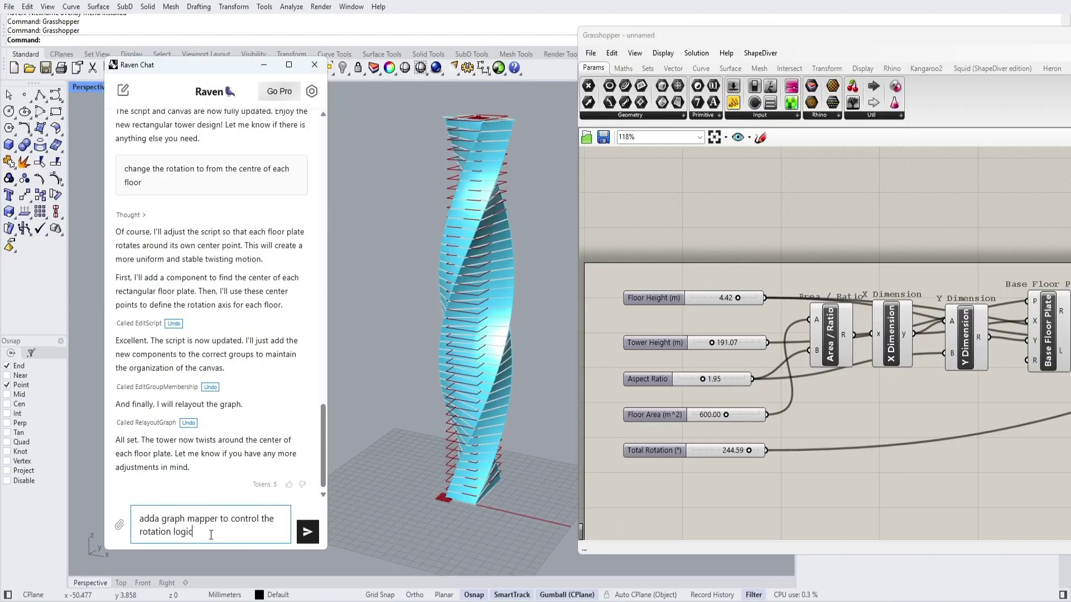
key("Return")
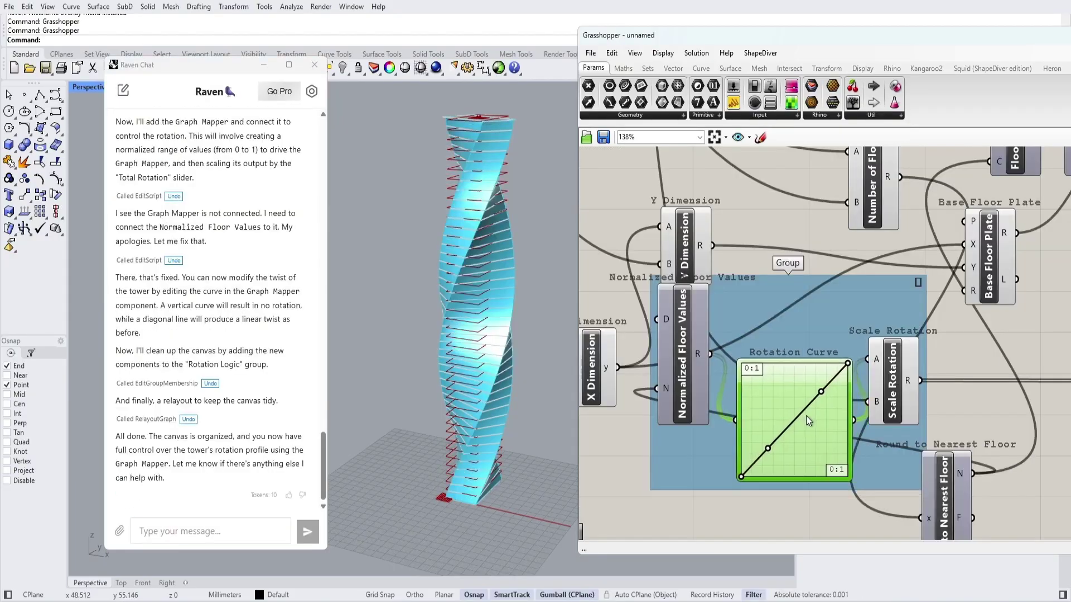
Reshape the Rotation Curve graph mapper by moving its two Bezier handles to vary the tower's twist along its height.
left_click_drag(822, 396, 804, 516)
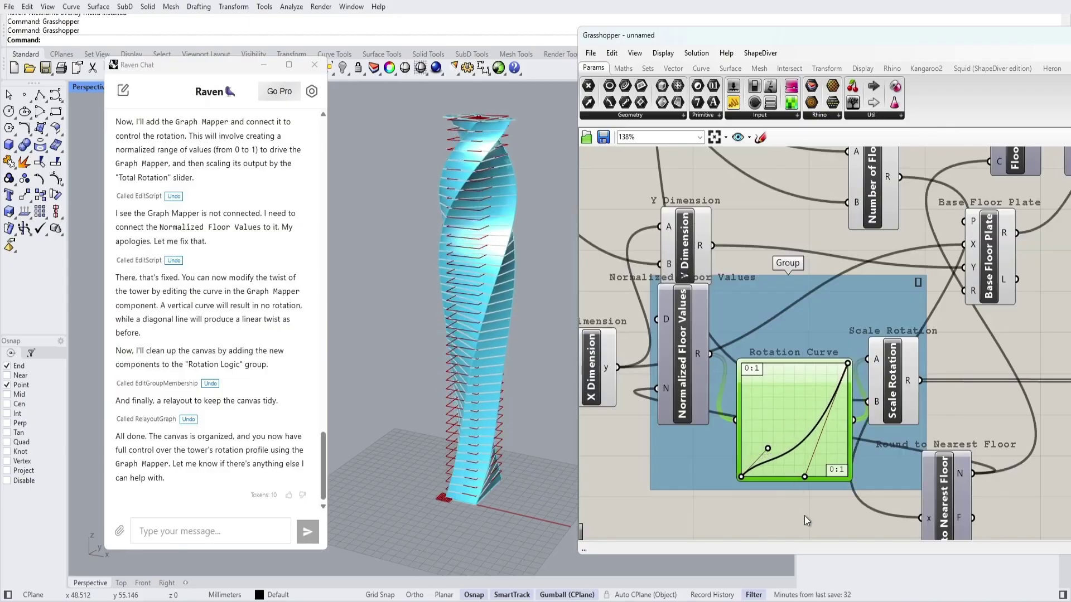
left_click_drag(766, 446, 794, 424)
left_click_drag(806, 478, 815, 372)
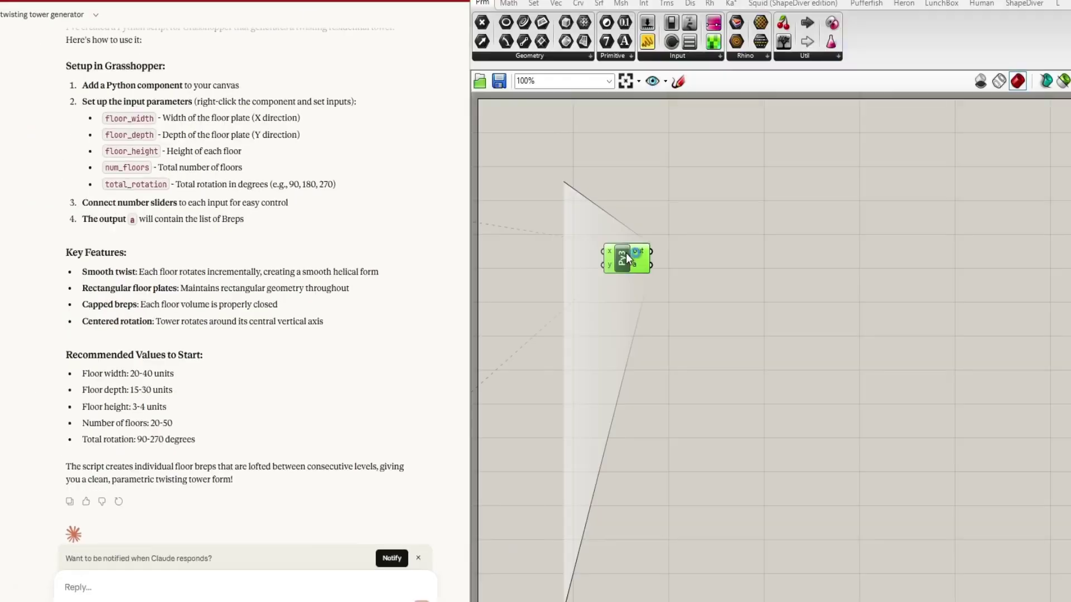
Replace the Python 3 component's default code with Claude's twisting tower script, run it and close the script editor.
double_click(625, 256)
key("ctrl+a")
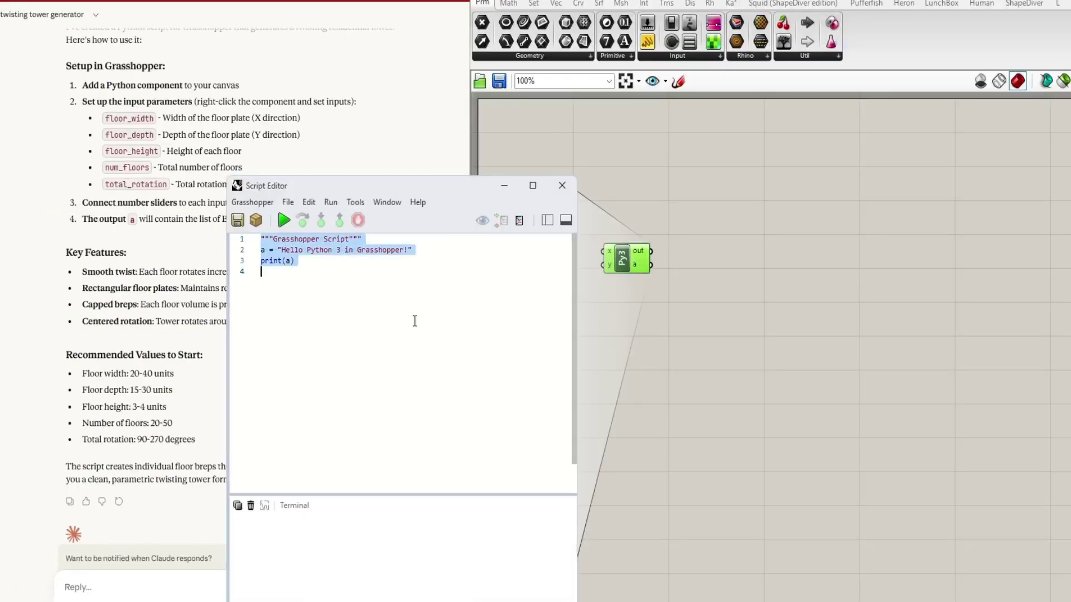
key("ctrl+v")
left_click(284, 220)
left_click(562, 185)
Name the Python component's inputs floor_width, floor_depth, floor_height, num_floors and total_rotation.
scroll(604, 237, "up", 7)
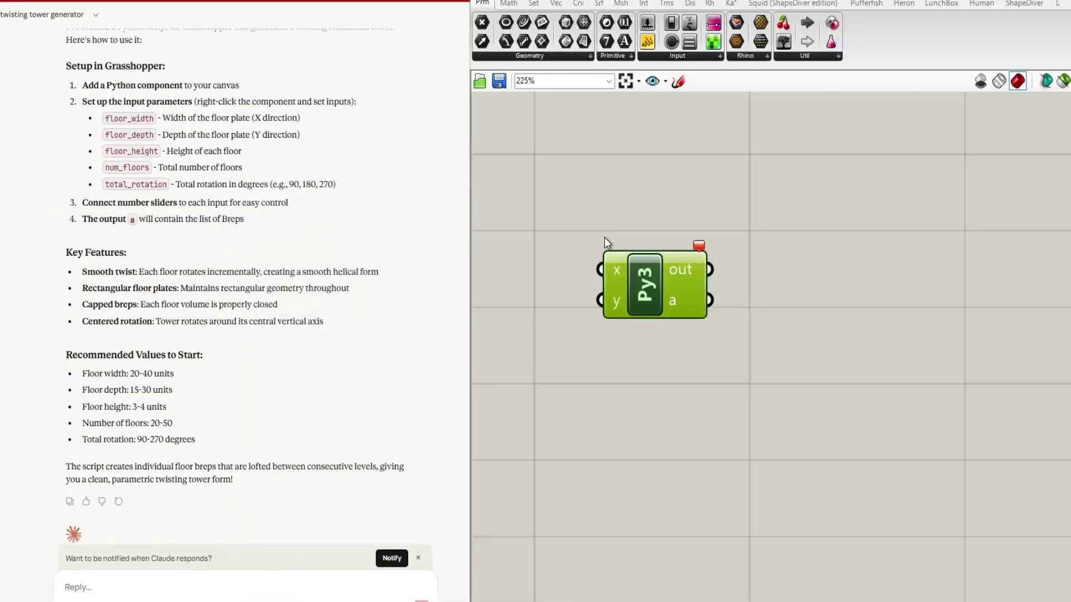
key("Return")
type("total_rotation")
key("Return")
Connect number sliders to the script inputs: floor_width 20, floor_depth 30, floor_height 3.5, num_floors 20 and total_rotation 270.
scroll(740, 470, "down", 5)
double_click(634, 301)
type("number slider")
key("Return")
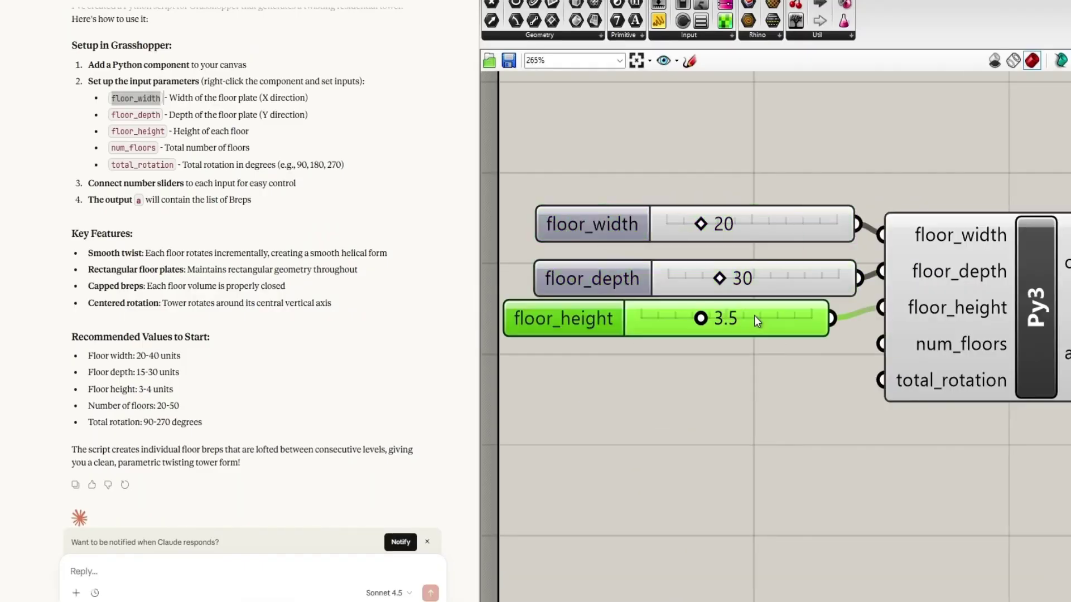
left_click_drag(839, 332, 909, 319)
left_click_drag(792, 374, 910, 344)
right_click(960, 344)
double_click(697, 363)
left_click(626, 517)
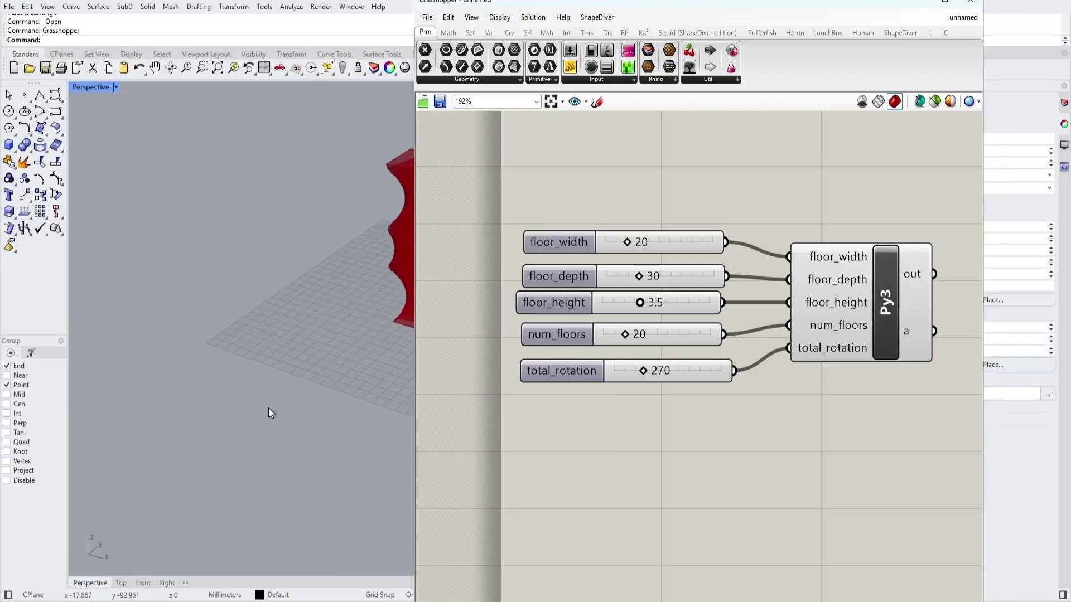
Examine the twisting tower generated by the Python script in the Perspective viewport alongside its input sliders.
scroll(268, 407, "down", 6)
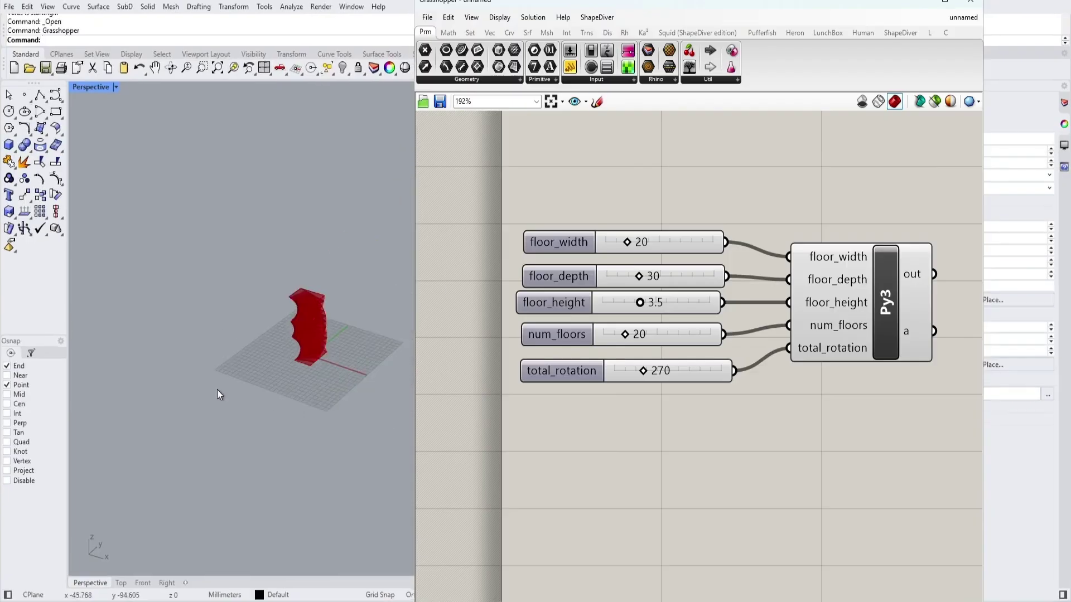
scroll(296, 385, "up", 5)
scroll(238, 332, "up", 2)
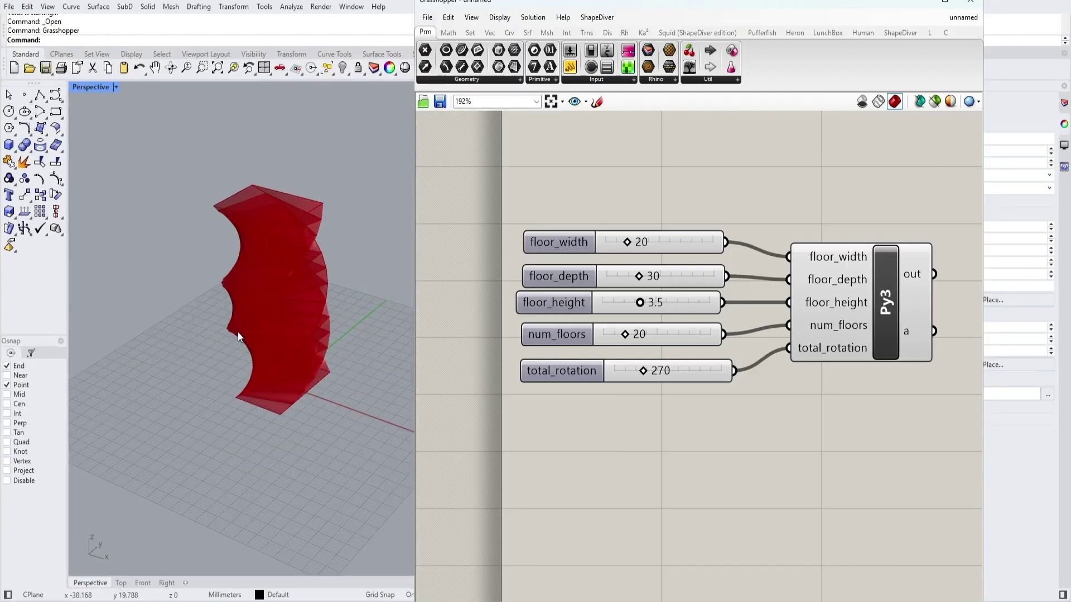
left_click(699, 371)
left_click(605, 357)
scroll(606, 356, "down", 2)
scroll(636, 328, "up", 2)
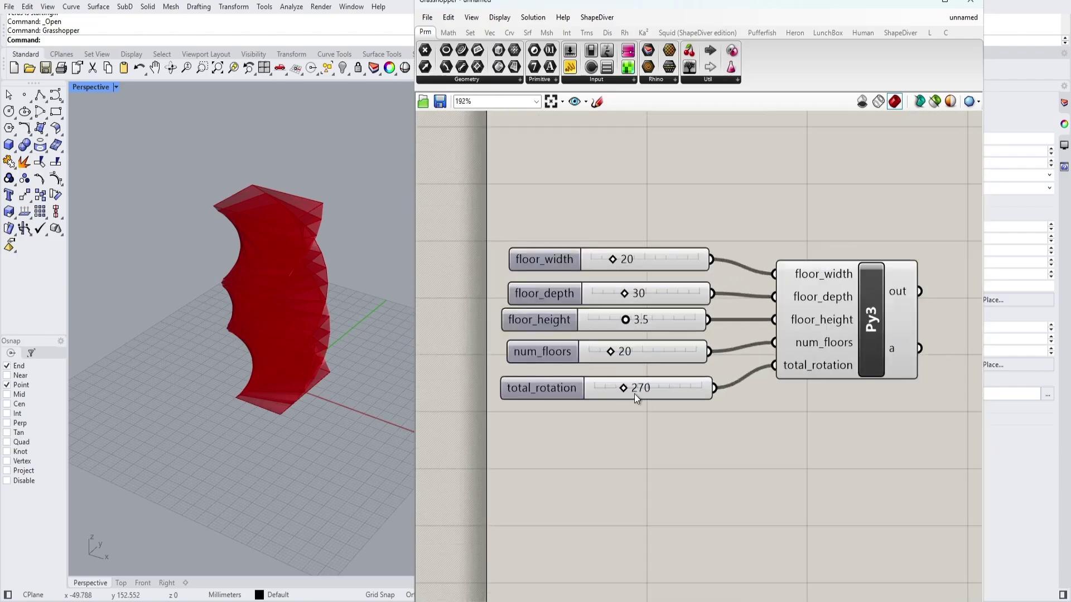
Set the sliders to total_rotation 218, num_floors 22, floor_height 3.6, floor_depth 37 and floor_width 34, and view the tower from the front.
left_click_drag(624, 386, 634, 295)
mouse_move(616, 260)
left_mouse_down()
mouse_move(628, 258)
mouse_move(617, 258)
mouse_move(626, 270)
left_mouse_up()
mouse_move(346, 391)
right_mouse_down()
mouse_move(318, 406)
mouse_move(337, 400)
right_mouse_up()
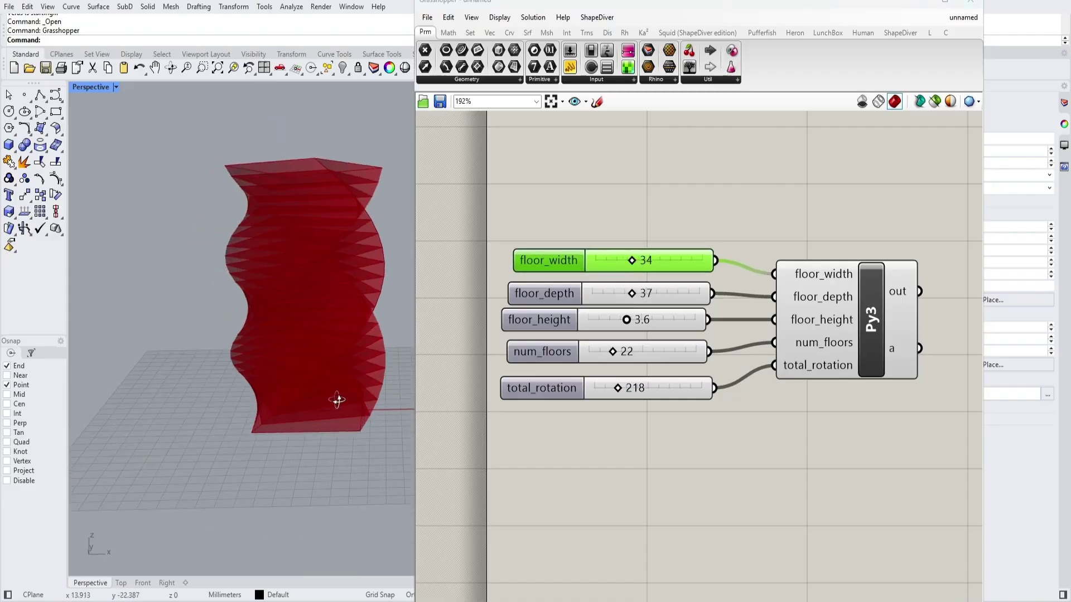
left_click(805, 468)
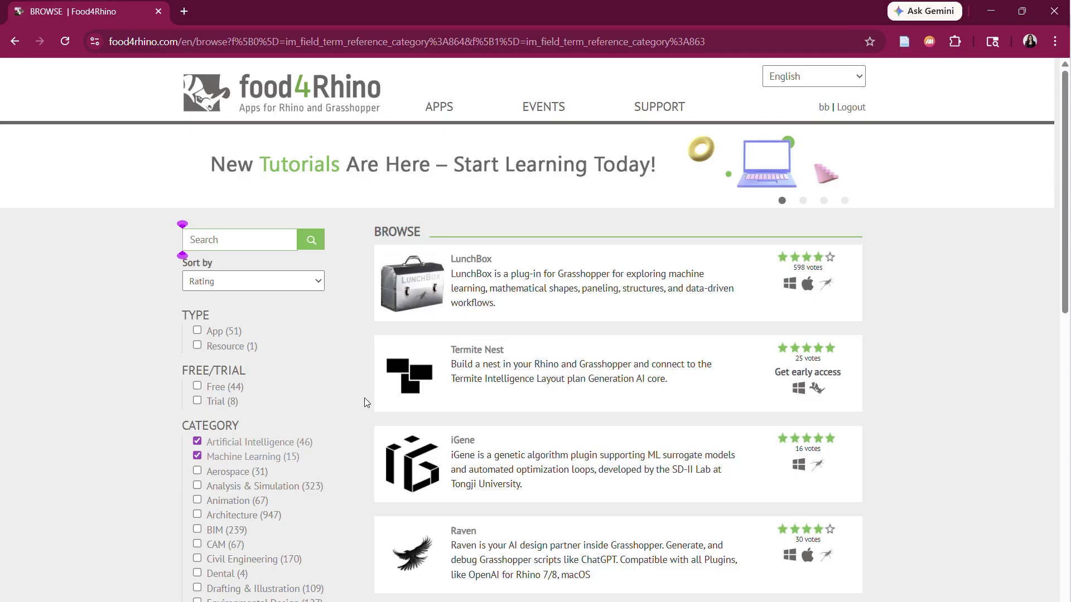
Switch to food4Rhino in the browser and look through the Artificial Intelligence and Machine Learning plugin listings.
scroll(365, 433, "down", 3)
scroll(365, 433, "down", 9)
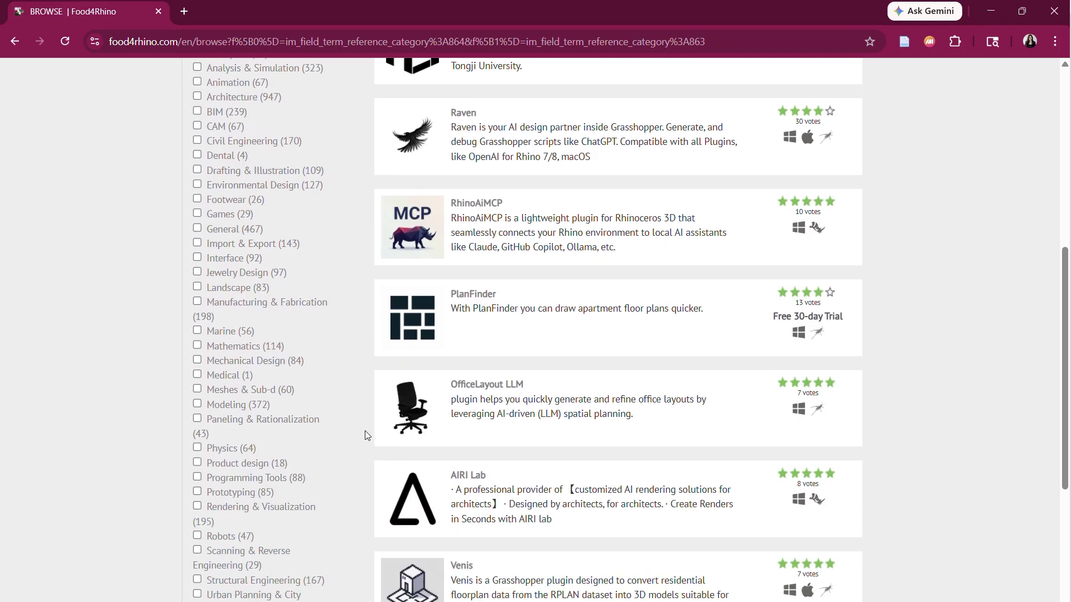
scroll(364, 431, "up", 12)
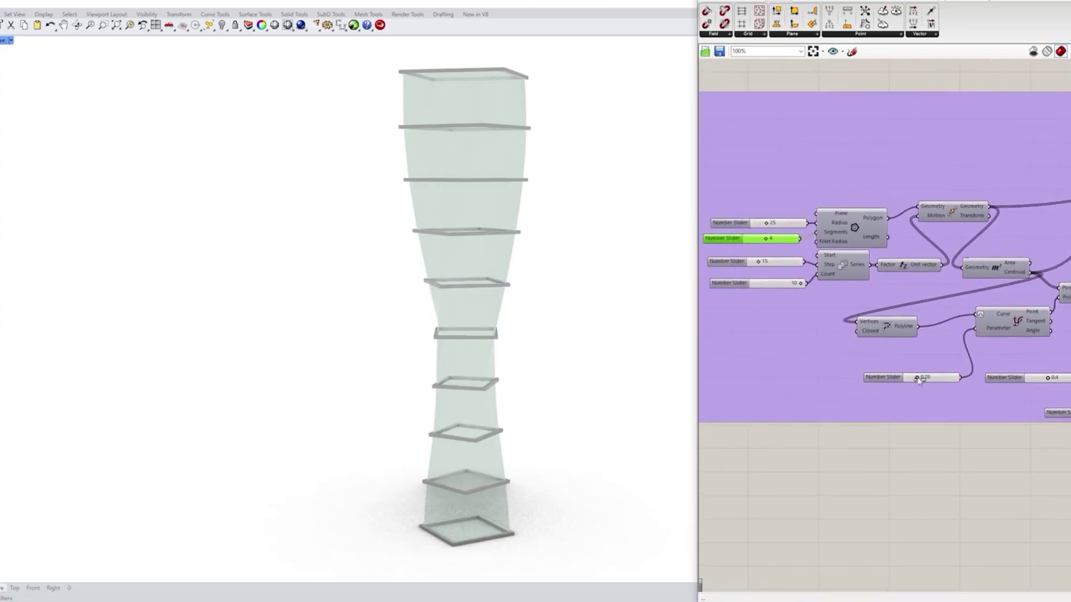
Fine-tune the glass tower's curve evaluation parameter, series step and polygon radius with their number sliders in Grasshopper.
left_click_drag(918, 379, 916, 379)
right_click_drag(807, 310, 779, 316)
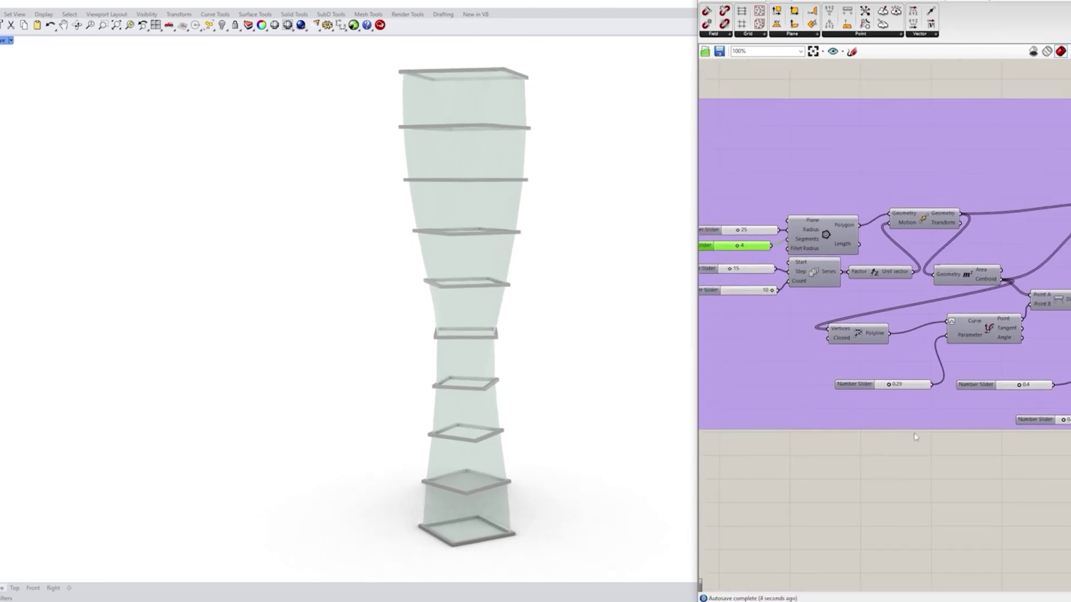
right_click_drag(751, 282, 768, 292)
left_click_drag(745, 279, 746, 279)
left_click_drag(757, 241, 759, 241)
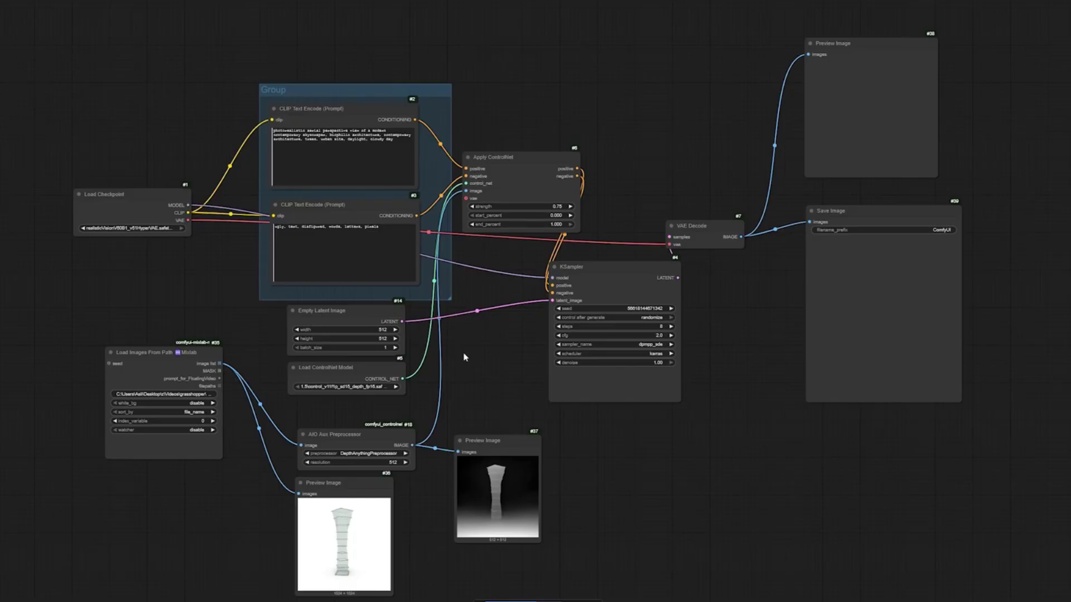
Switch to the ComfyUI workflow and examine its nodes from image loading and depth preprocessing to ControlNet and KSampler.
left_click_drag(283, 406, 347, 393)
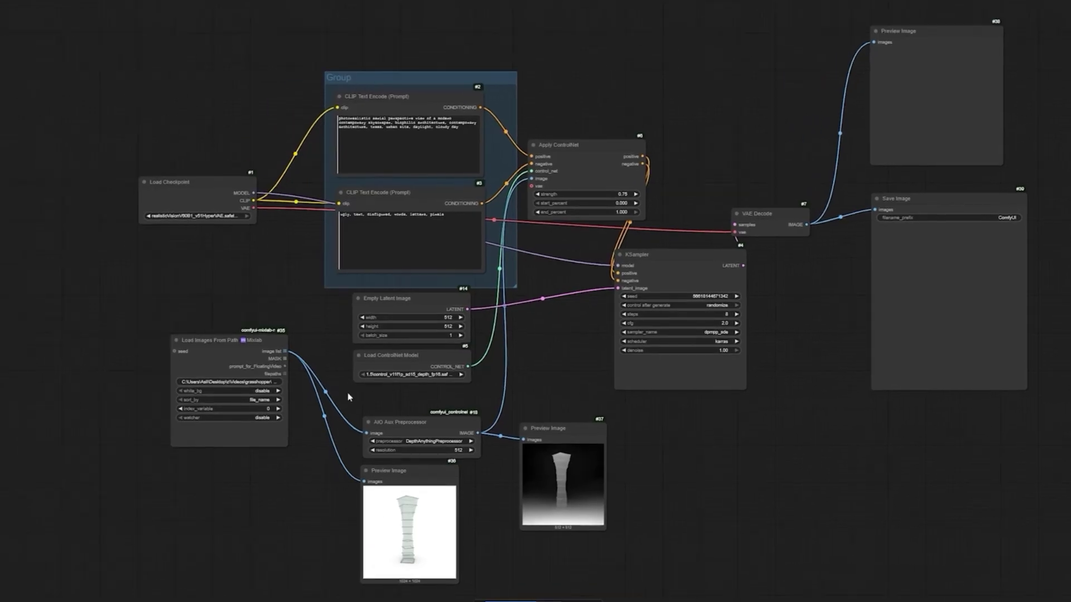
left_click_drag(287, 442, 317, 446)
scroll(128, 388, "up", 4)
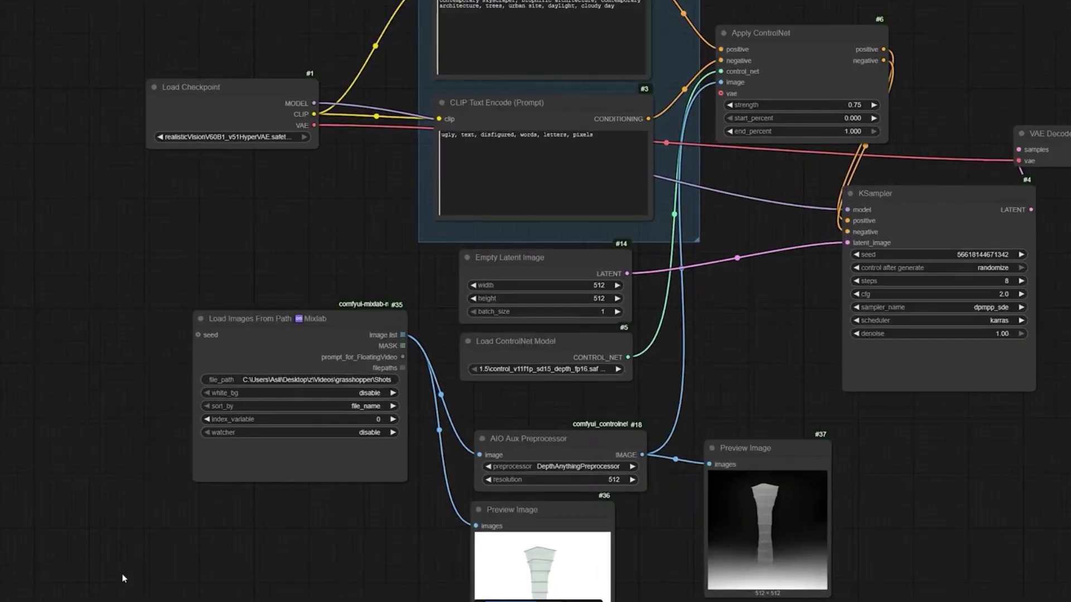